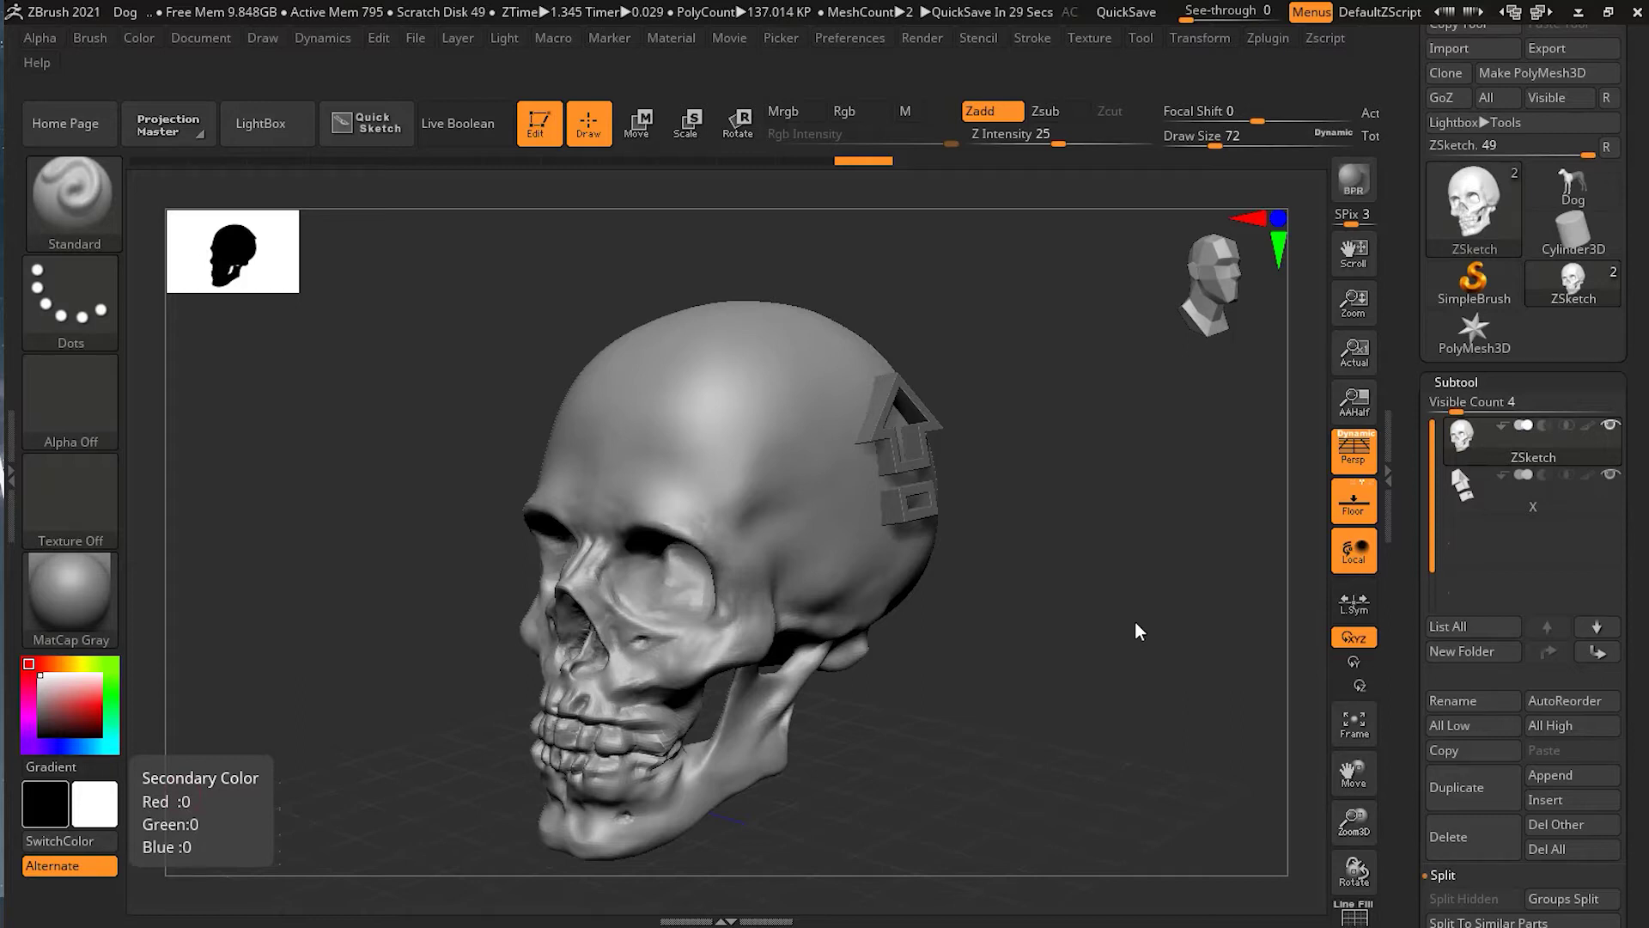
# Collapse the Text 3D & Vector Shapes plugin options and expand those of Intersection Masker.
pyautogui.moveTo(1090, 491); pyautogui.dragTo(987, 539)
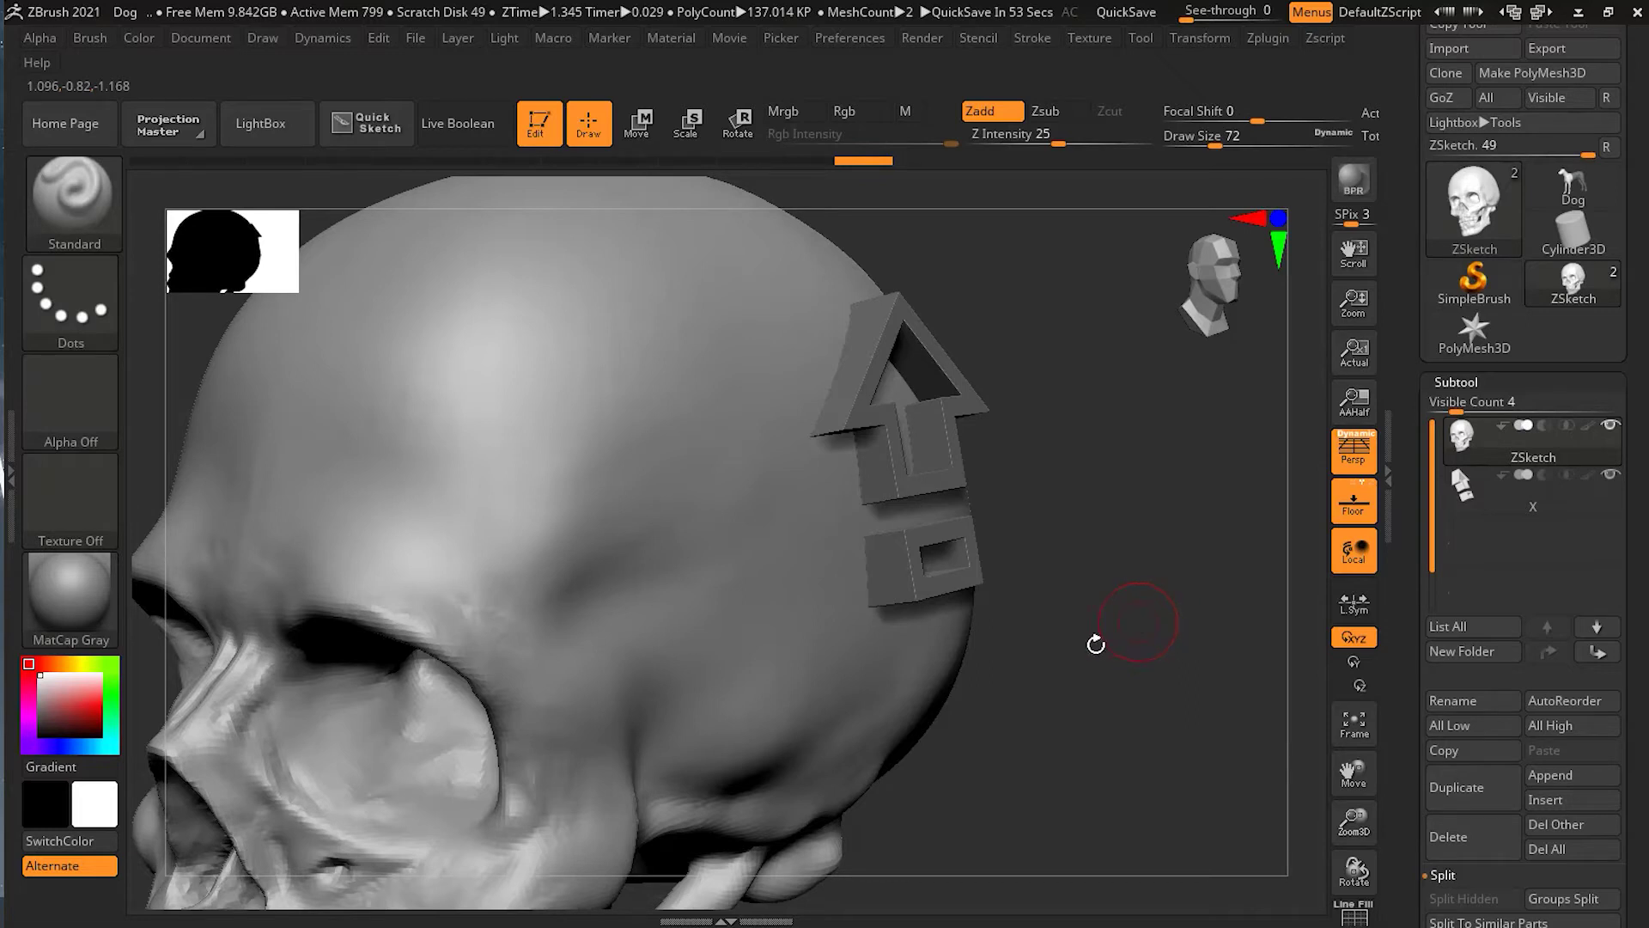
pyautogui.moveTo(1089, 655); pyautogui.dragTo(1078, 655)
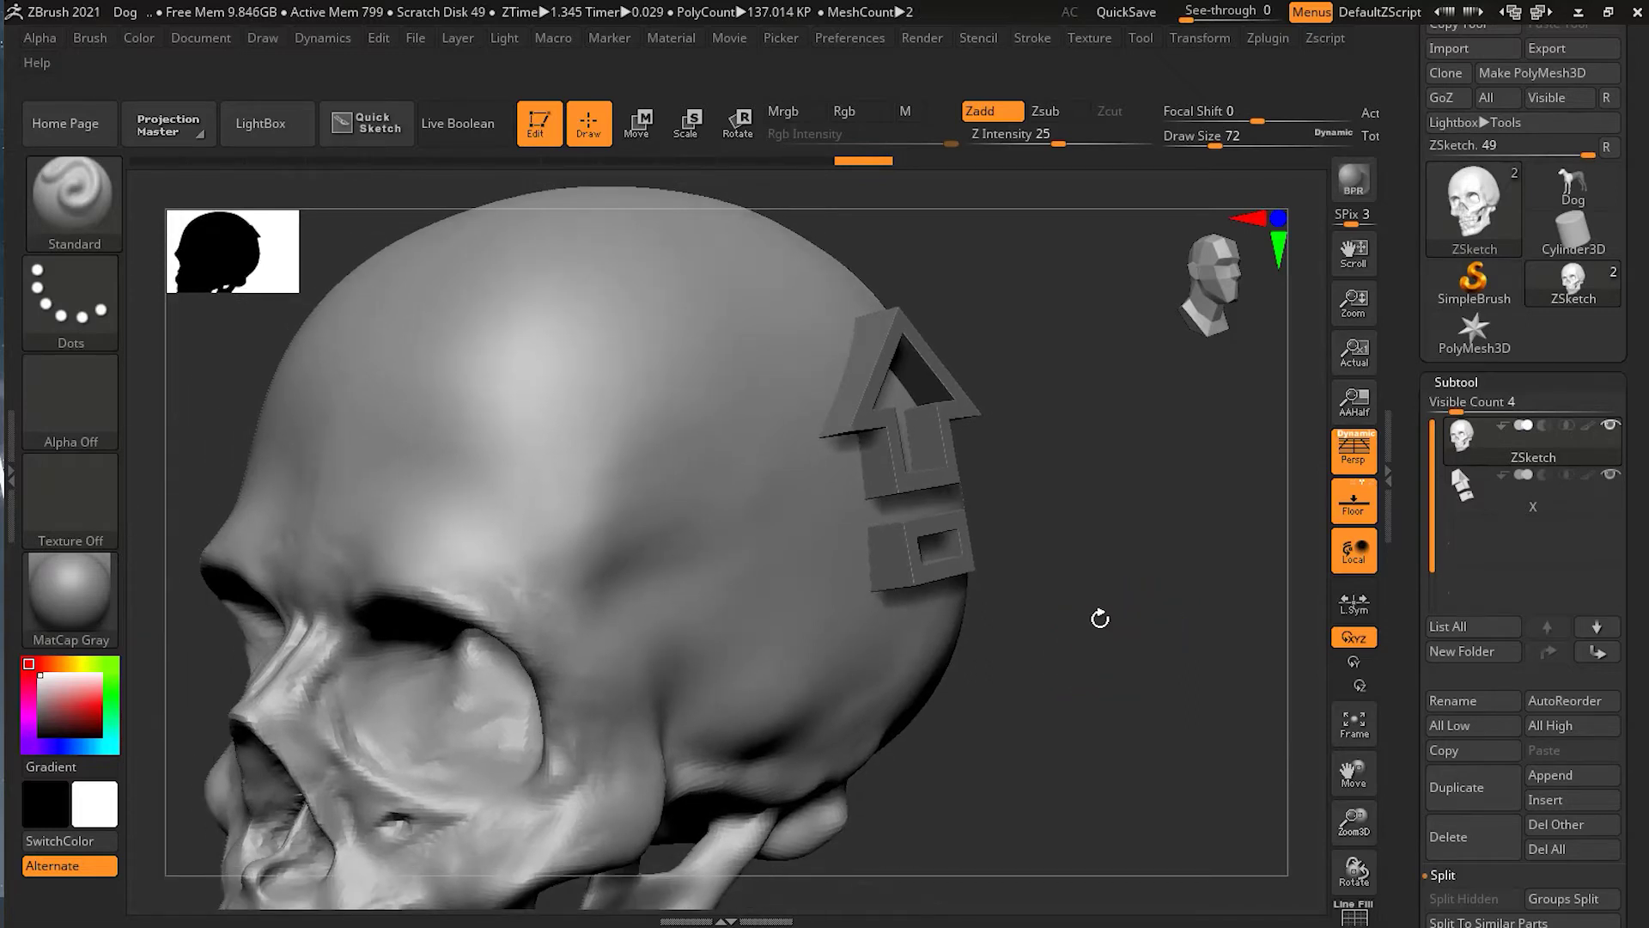
pyautogui.click(1267, 41)
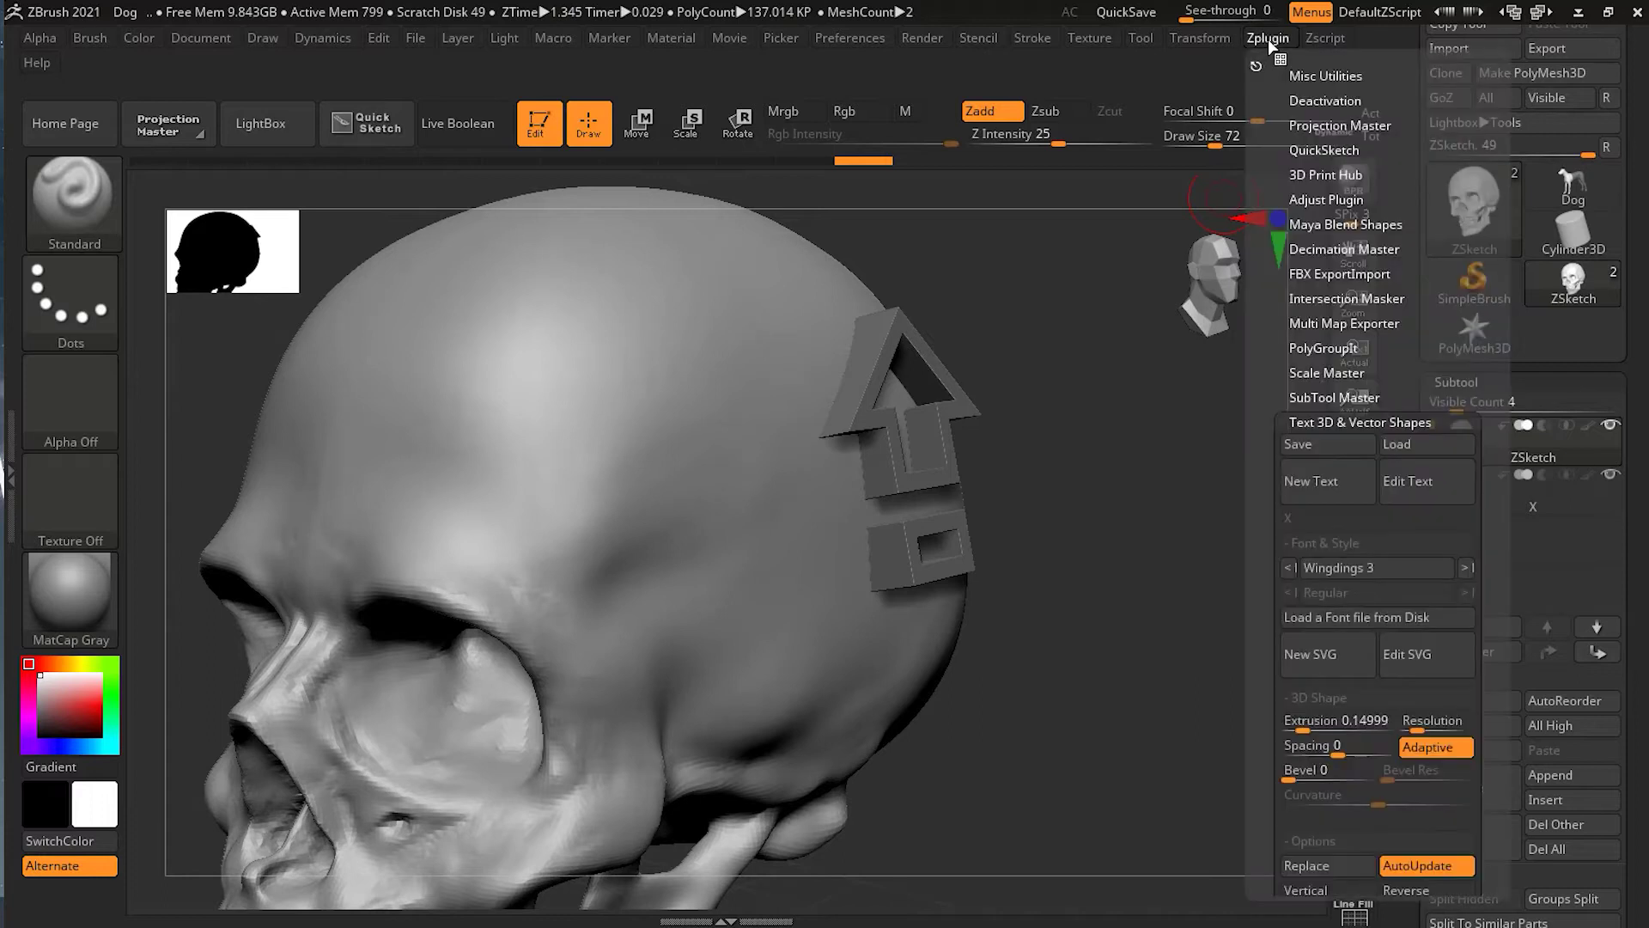
pyautogui.click(1325, 422)
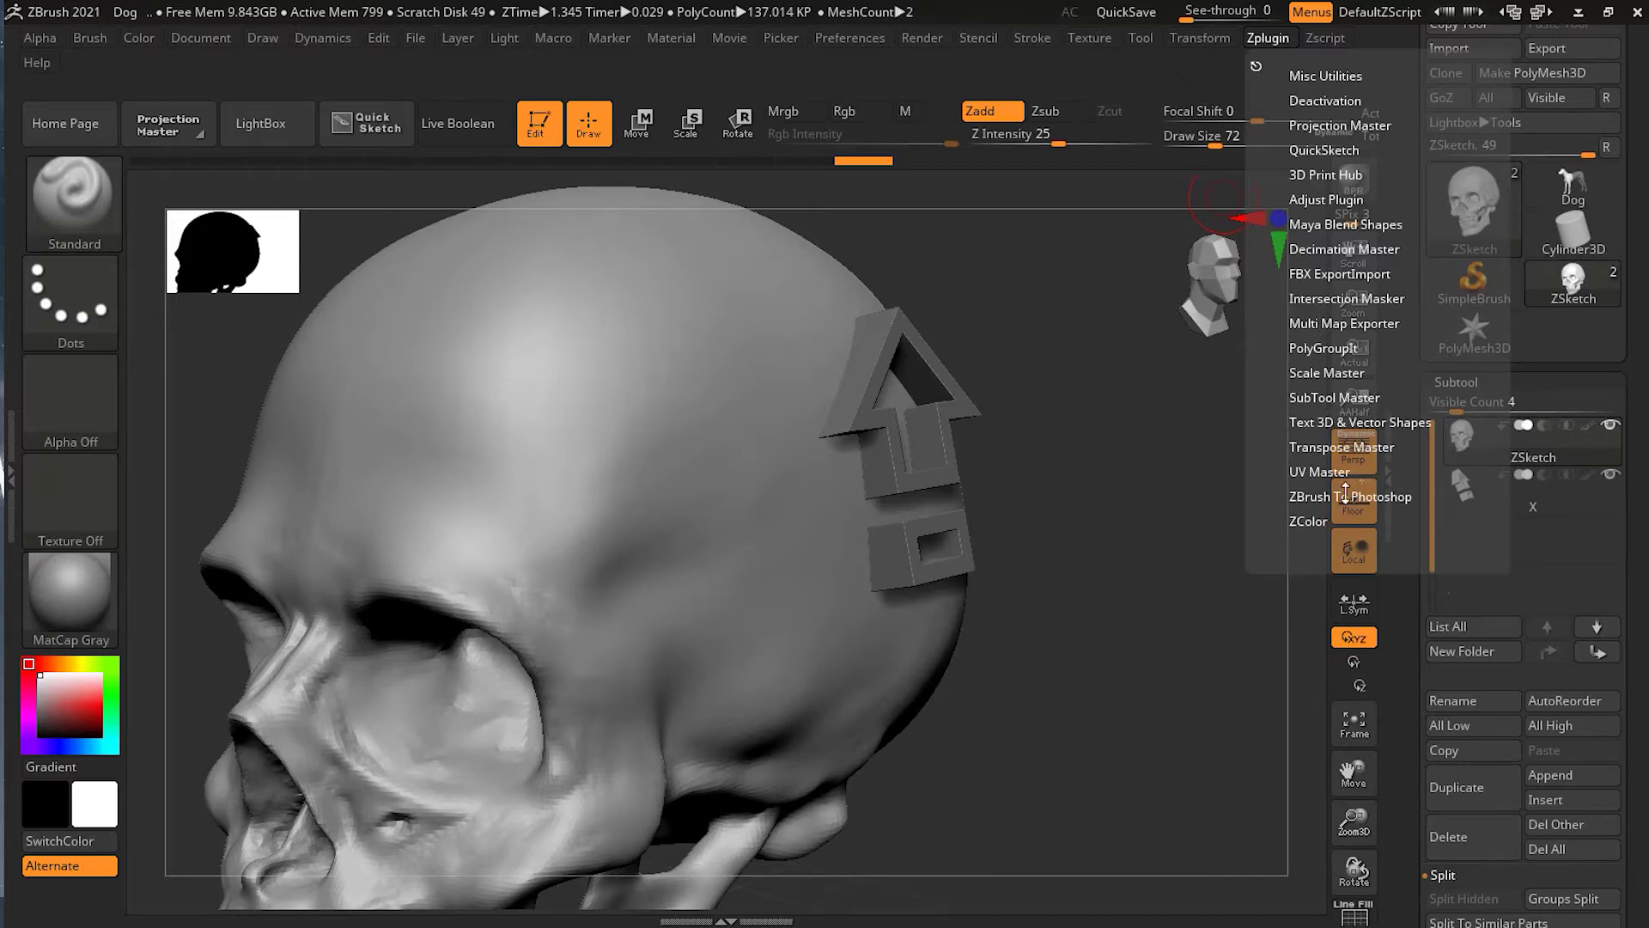
pyautogui.click(1346, 298)
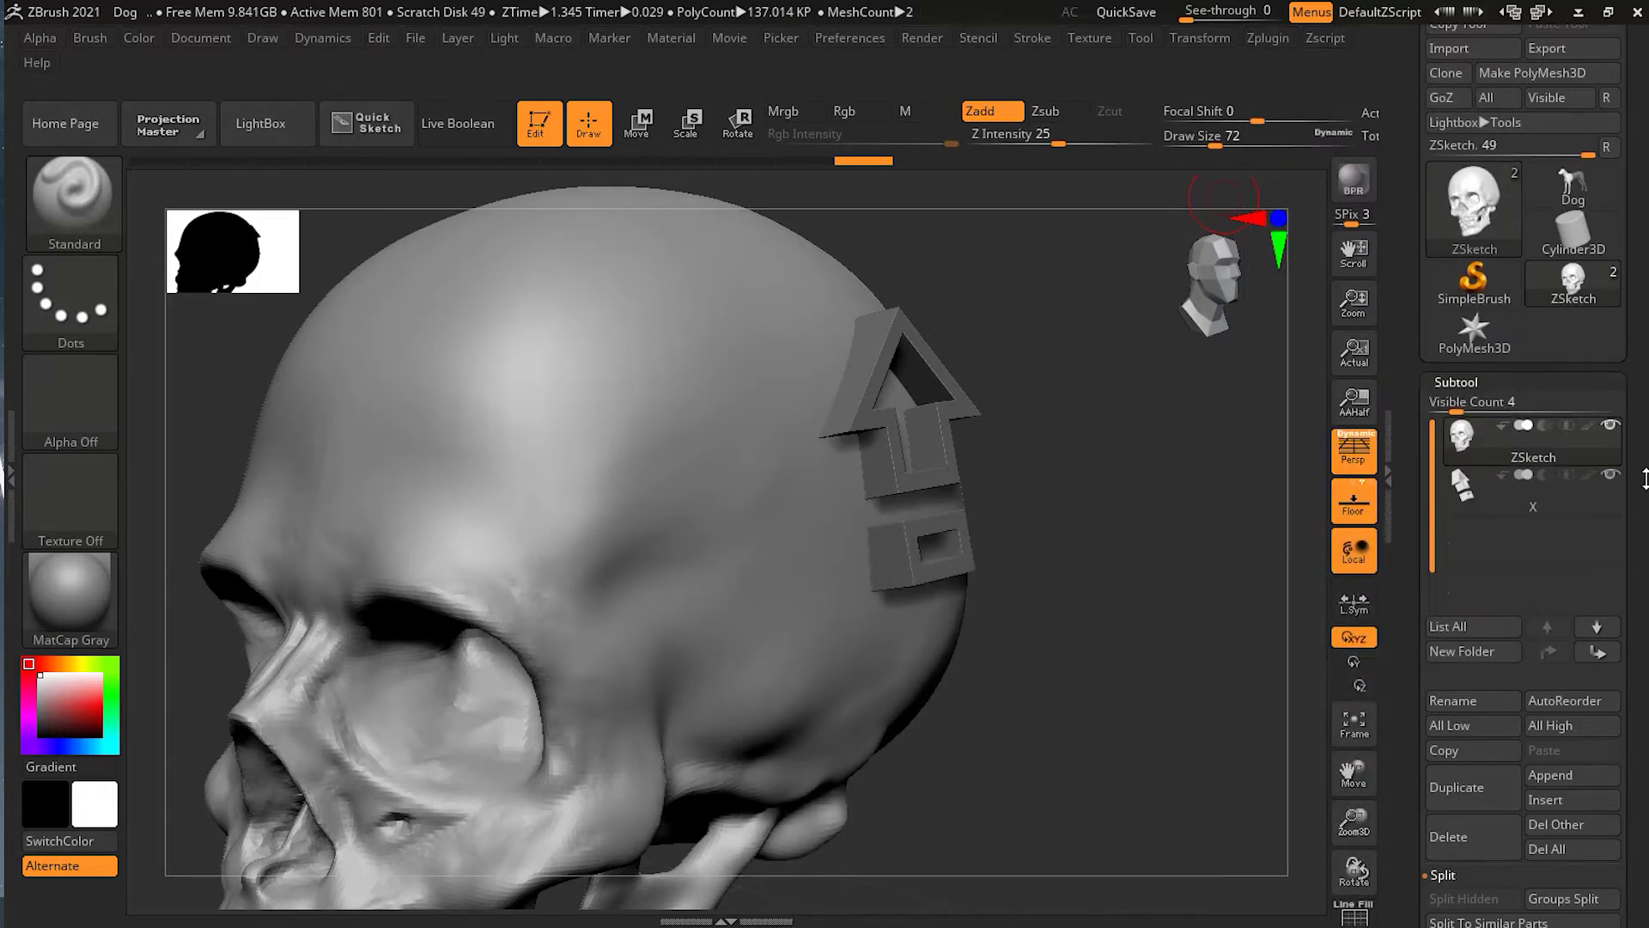
# Check the skull's Geometry settings for subdivision levels, returning to the subtool list with the skull selected.
pyautogui.moveTo(1644, 474); pyautogui.dragTo(1645, 391)
pyautogui.scroll(-10, 1645, 391)
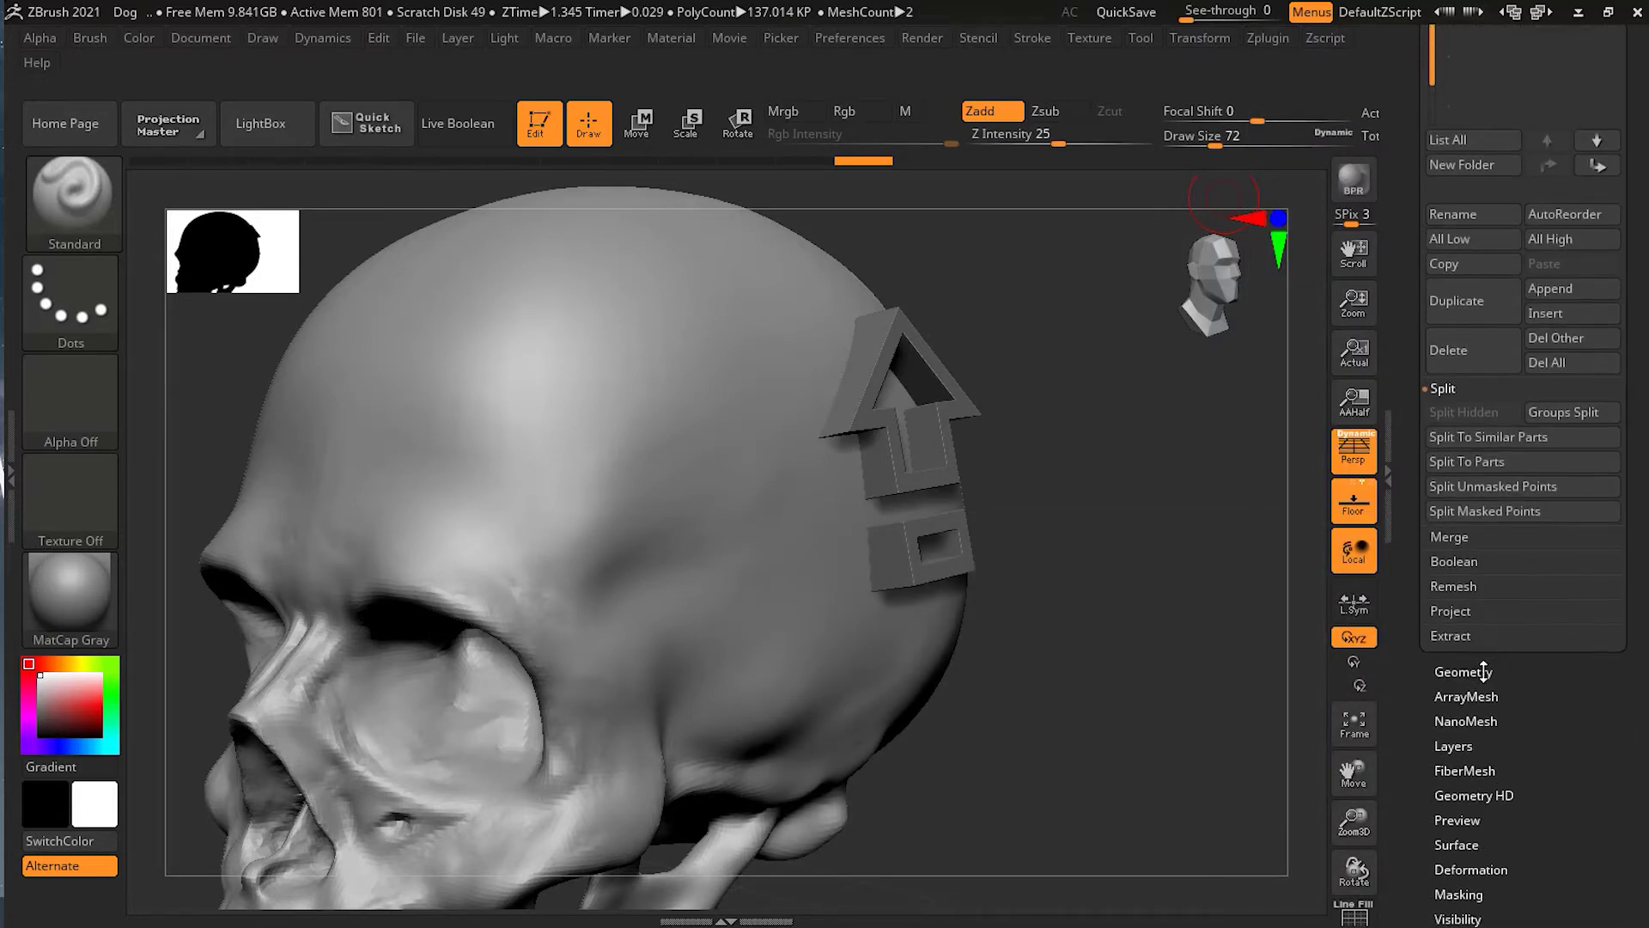
pyautogui.scroll(8, 1644, 390)
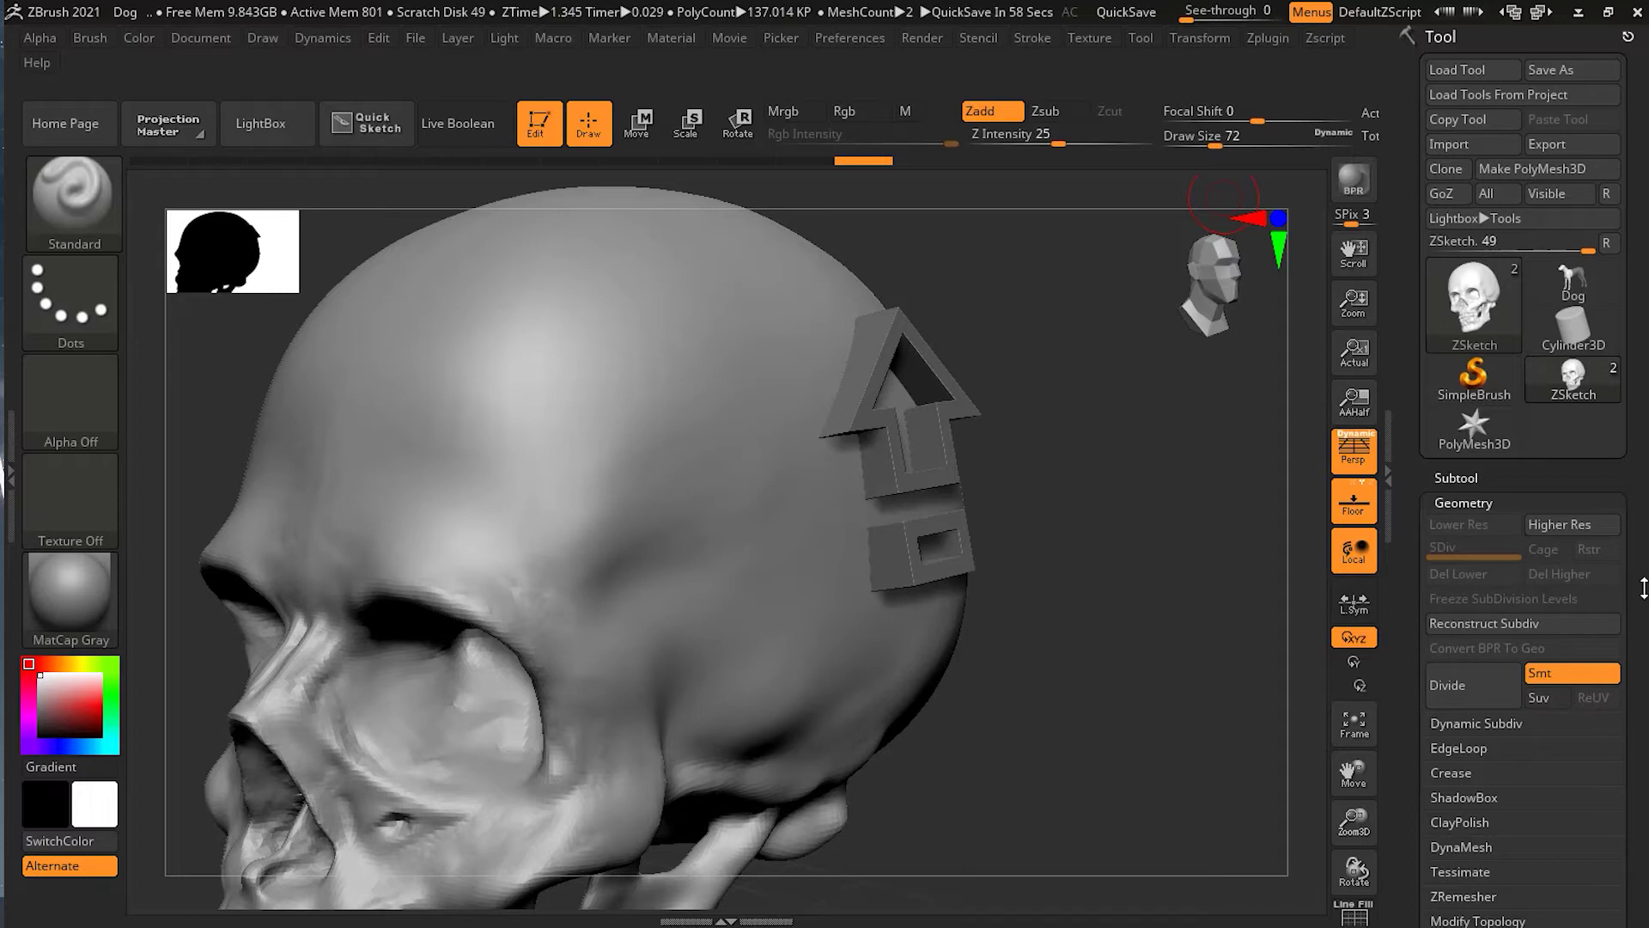
pyautogui.click(1496, 478)
pyautogui.click(1501, 599)
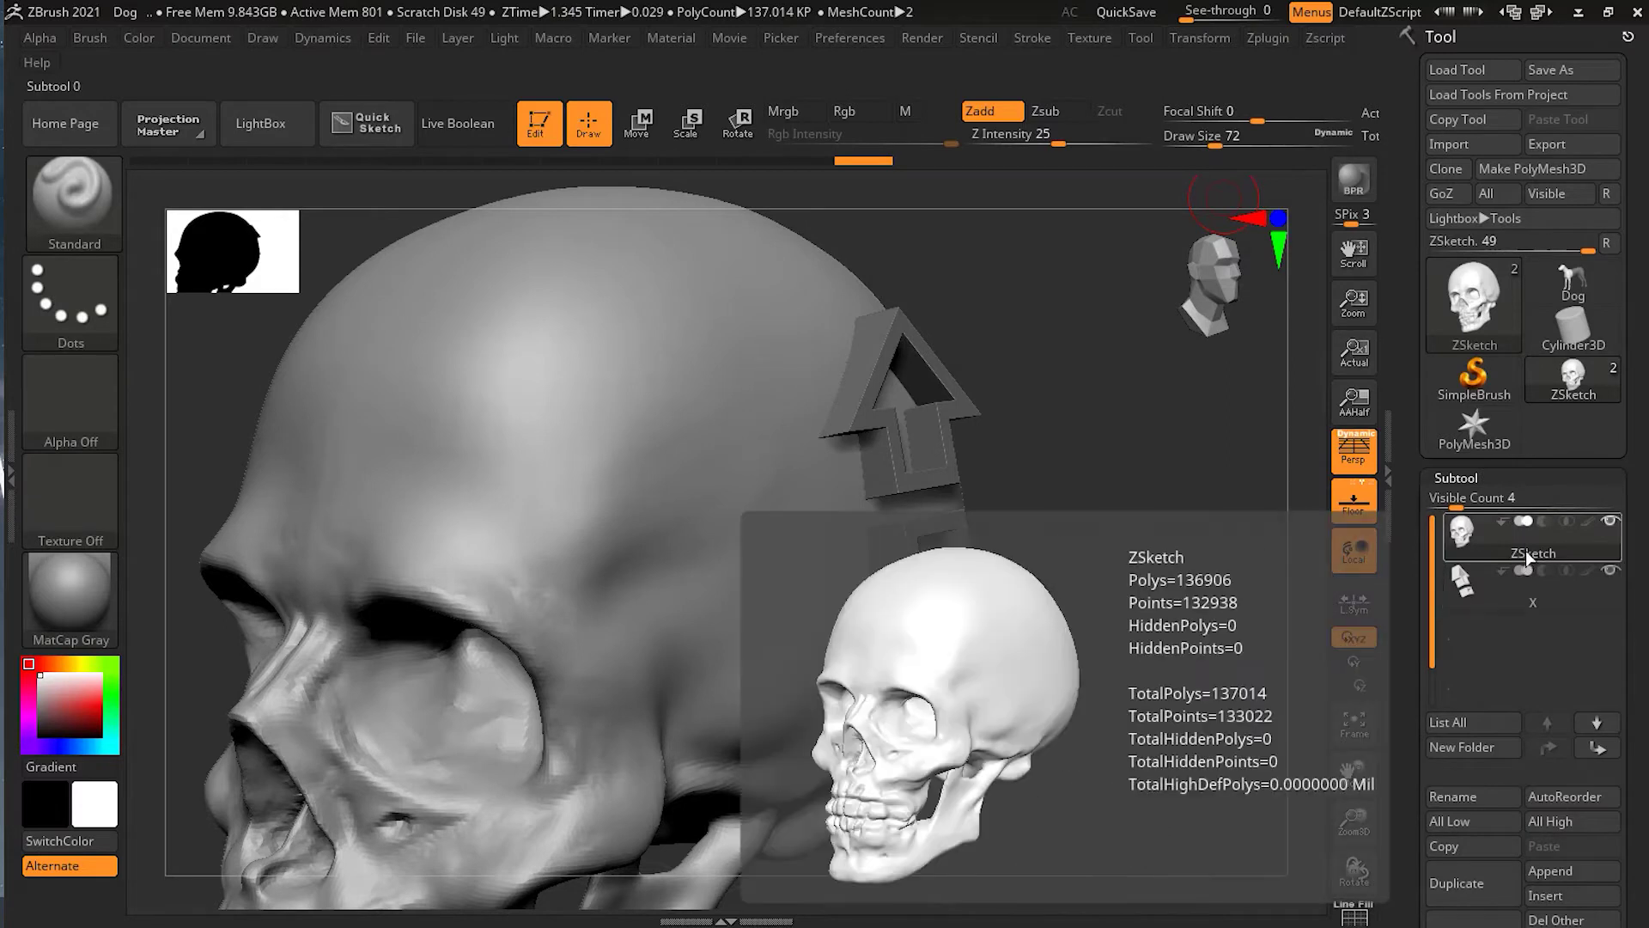
pyautogui.click(1509, 573)
pyautogui.click(1508, 540)
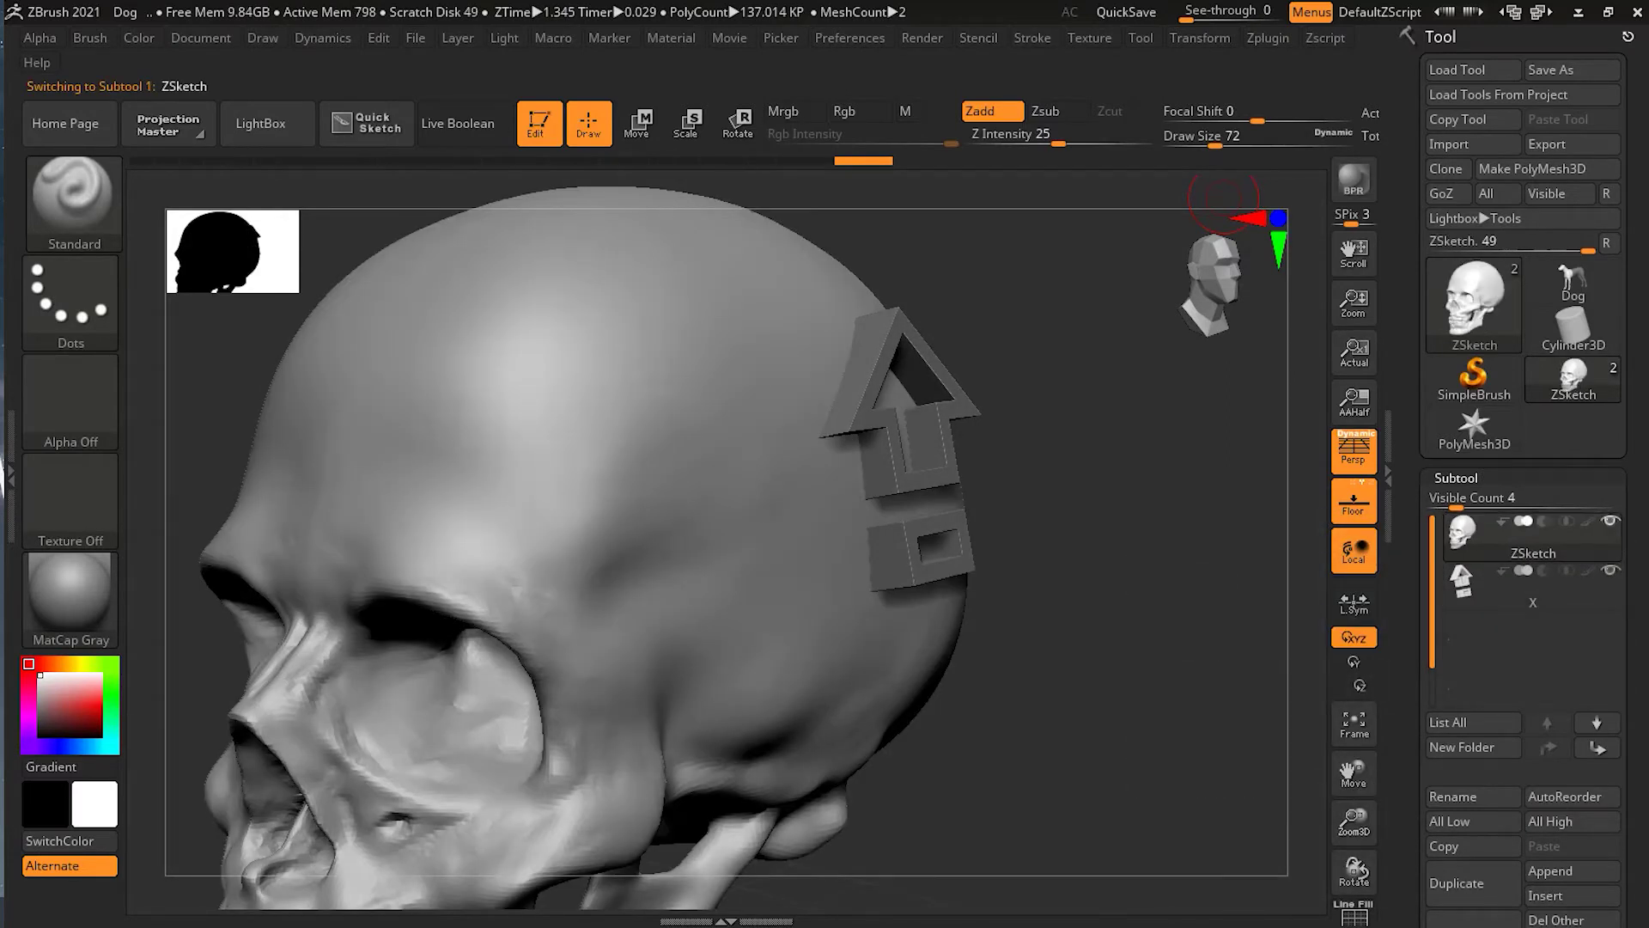
# Recheck the skull's subdivision settings and toggle its visibility off and back on in the subtool list.
pyautogui.scroll(-5, 1615, 550)
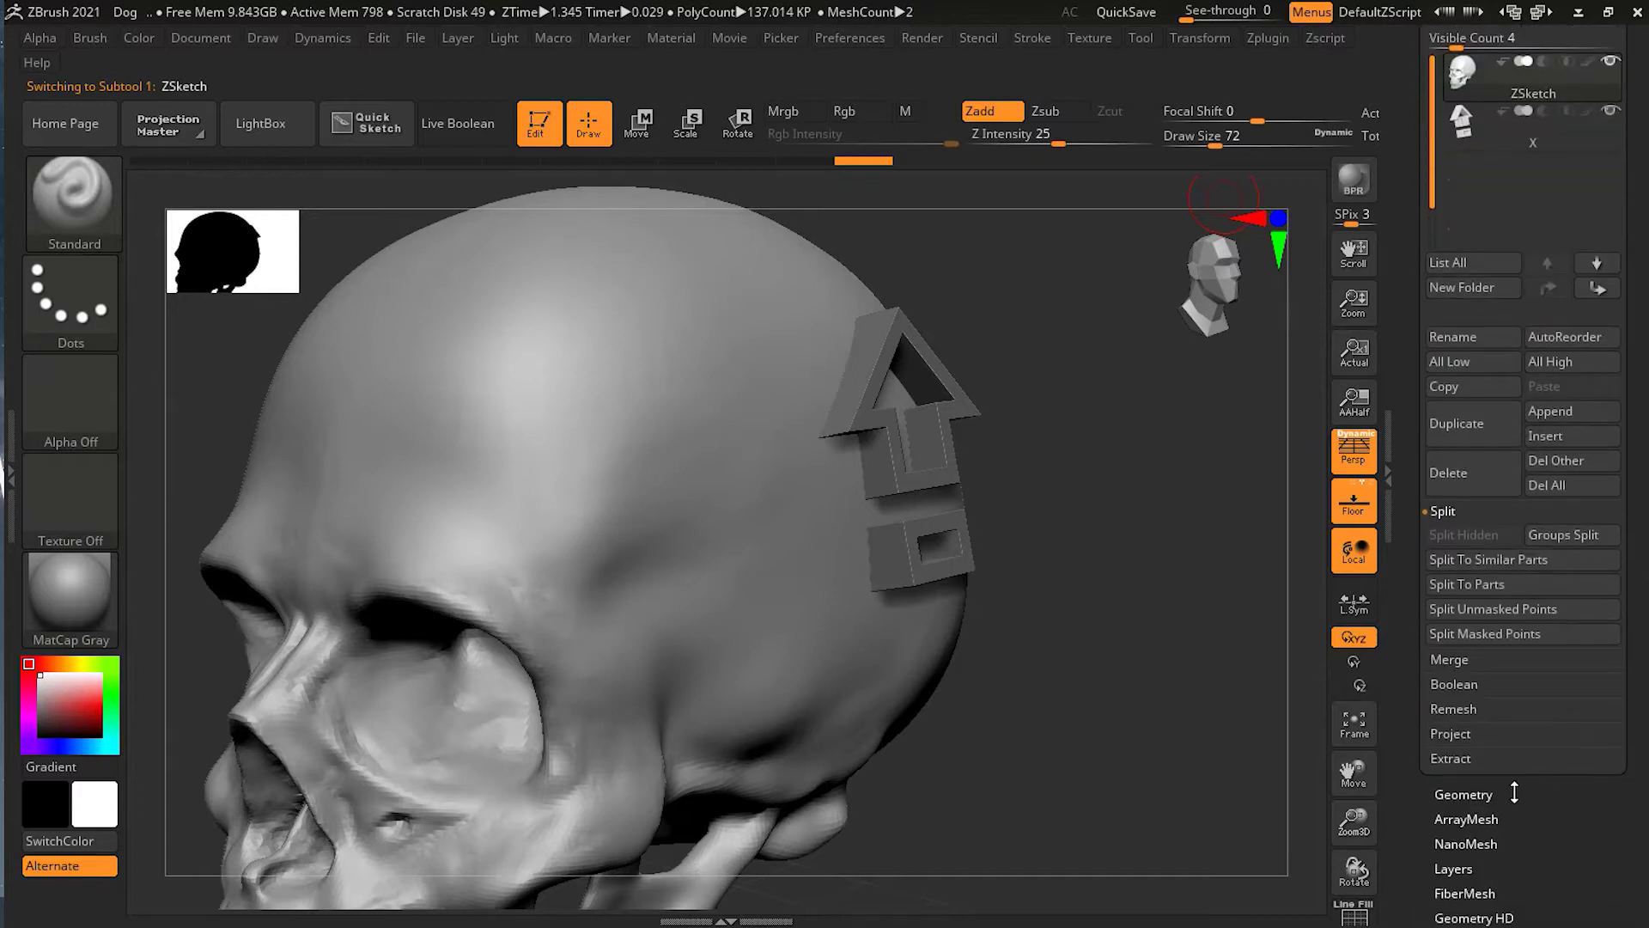
pyautogui.click(1515, 794)
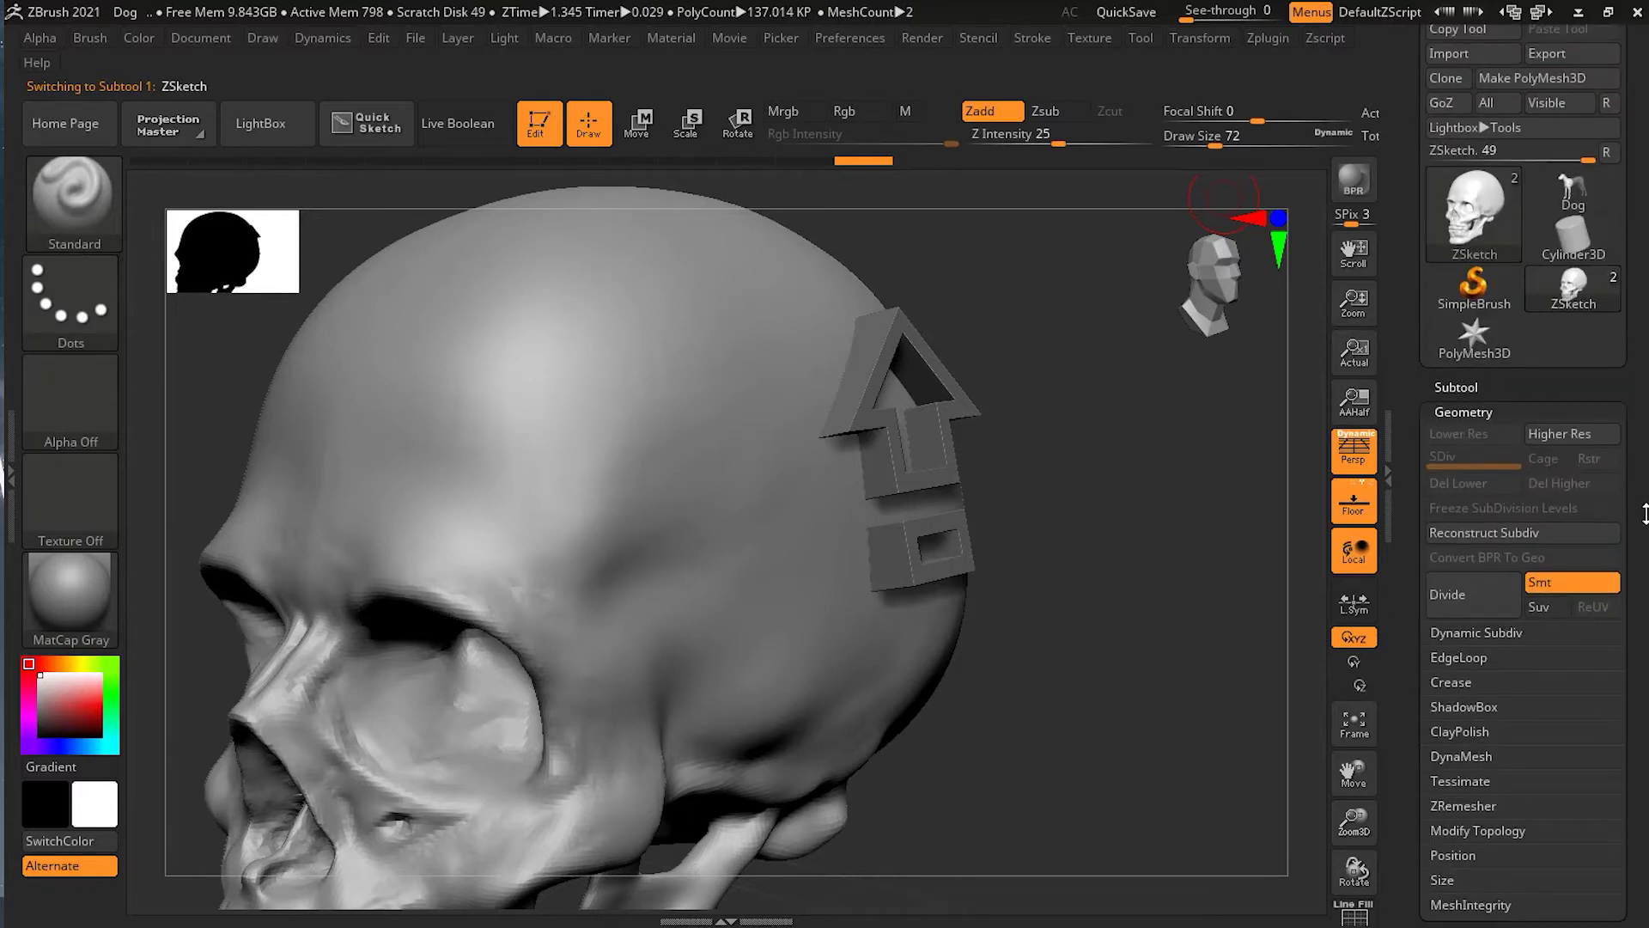
pyautogui.scroll(2, 1512, 511)
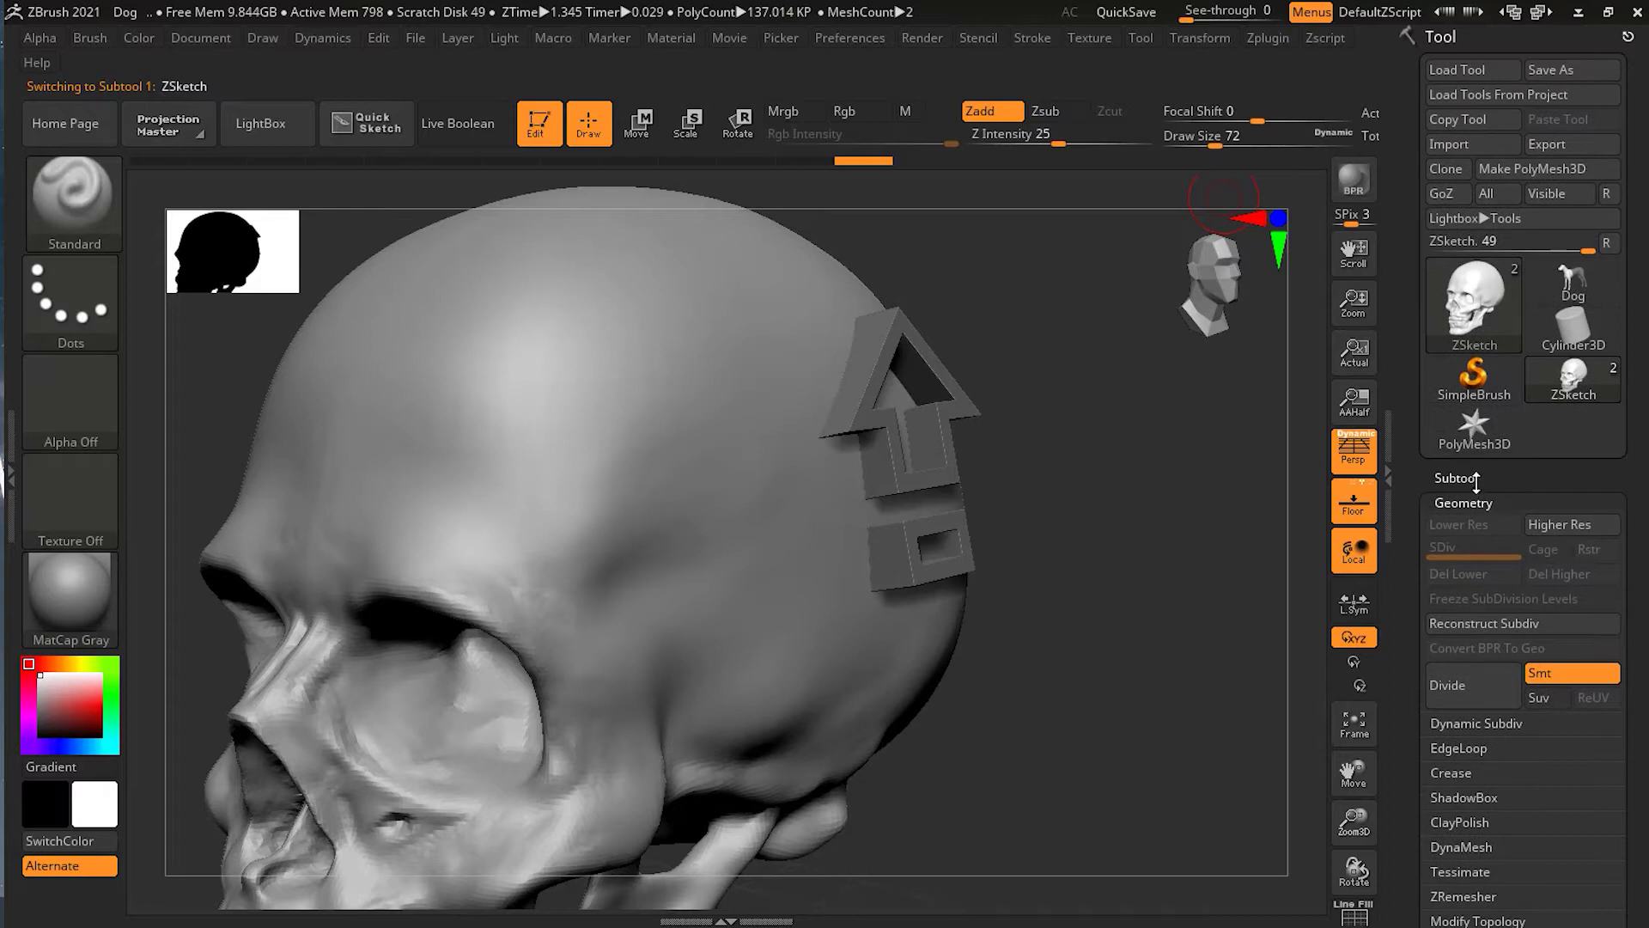
pyautogui.click(1486, 481)
pyautogui.moveTo(1487, 556)
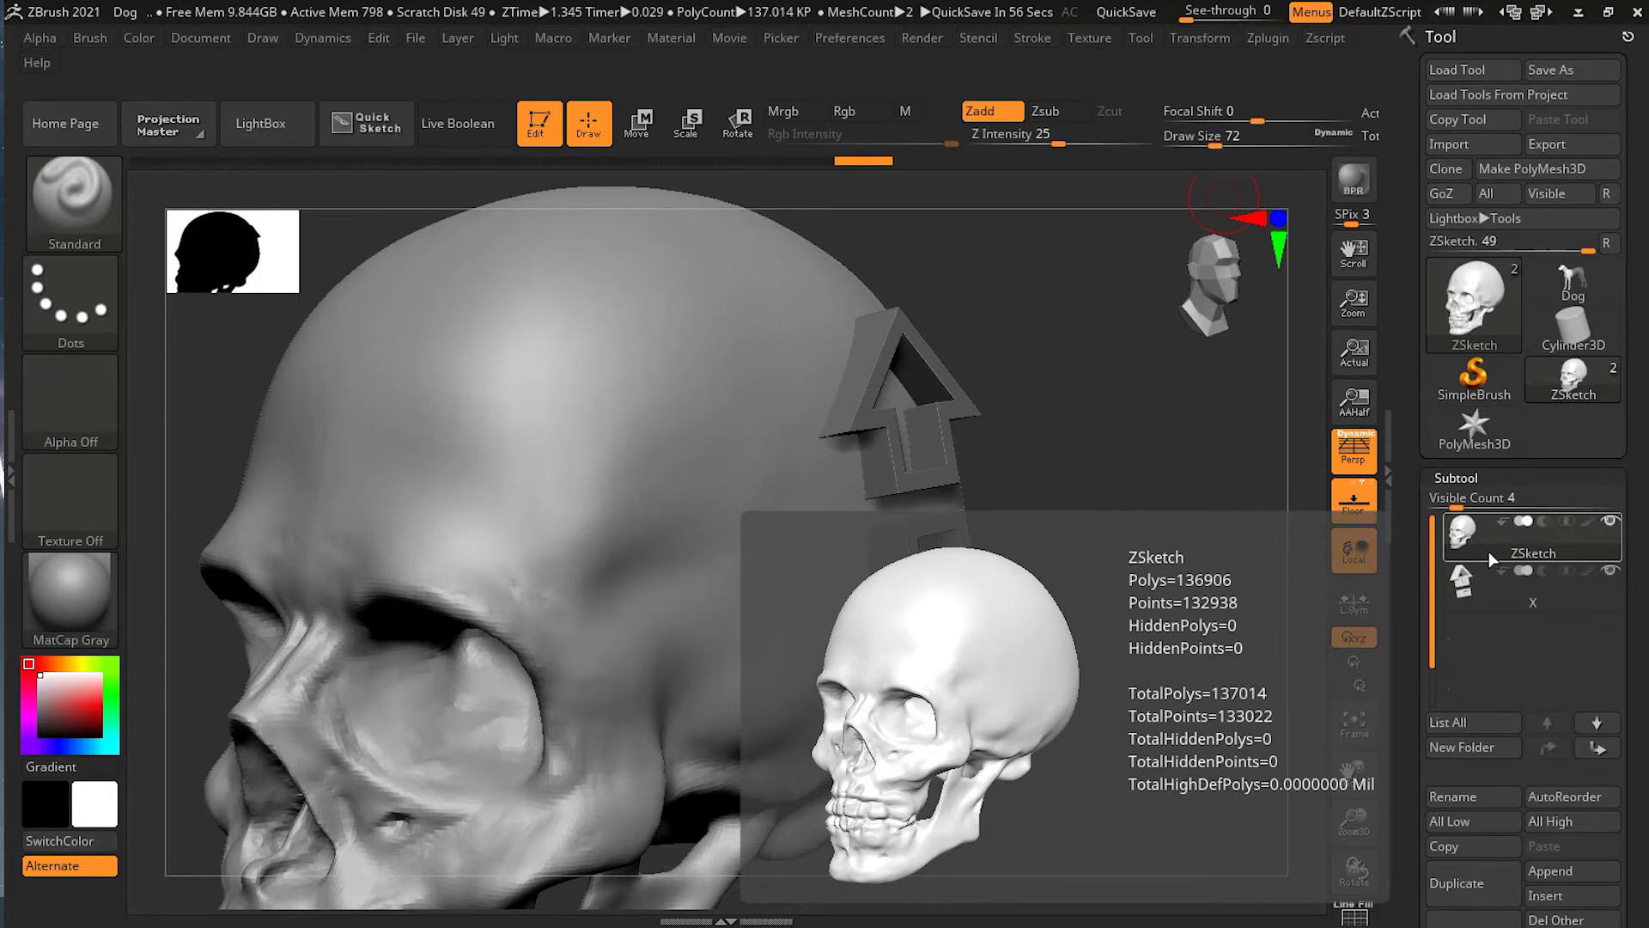
pyautogui.click(1487, 551)
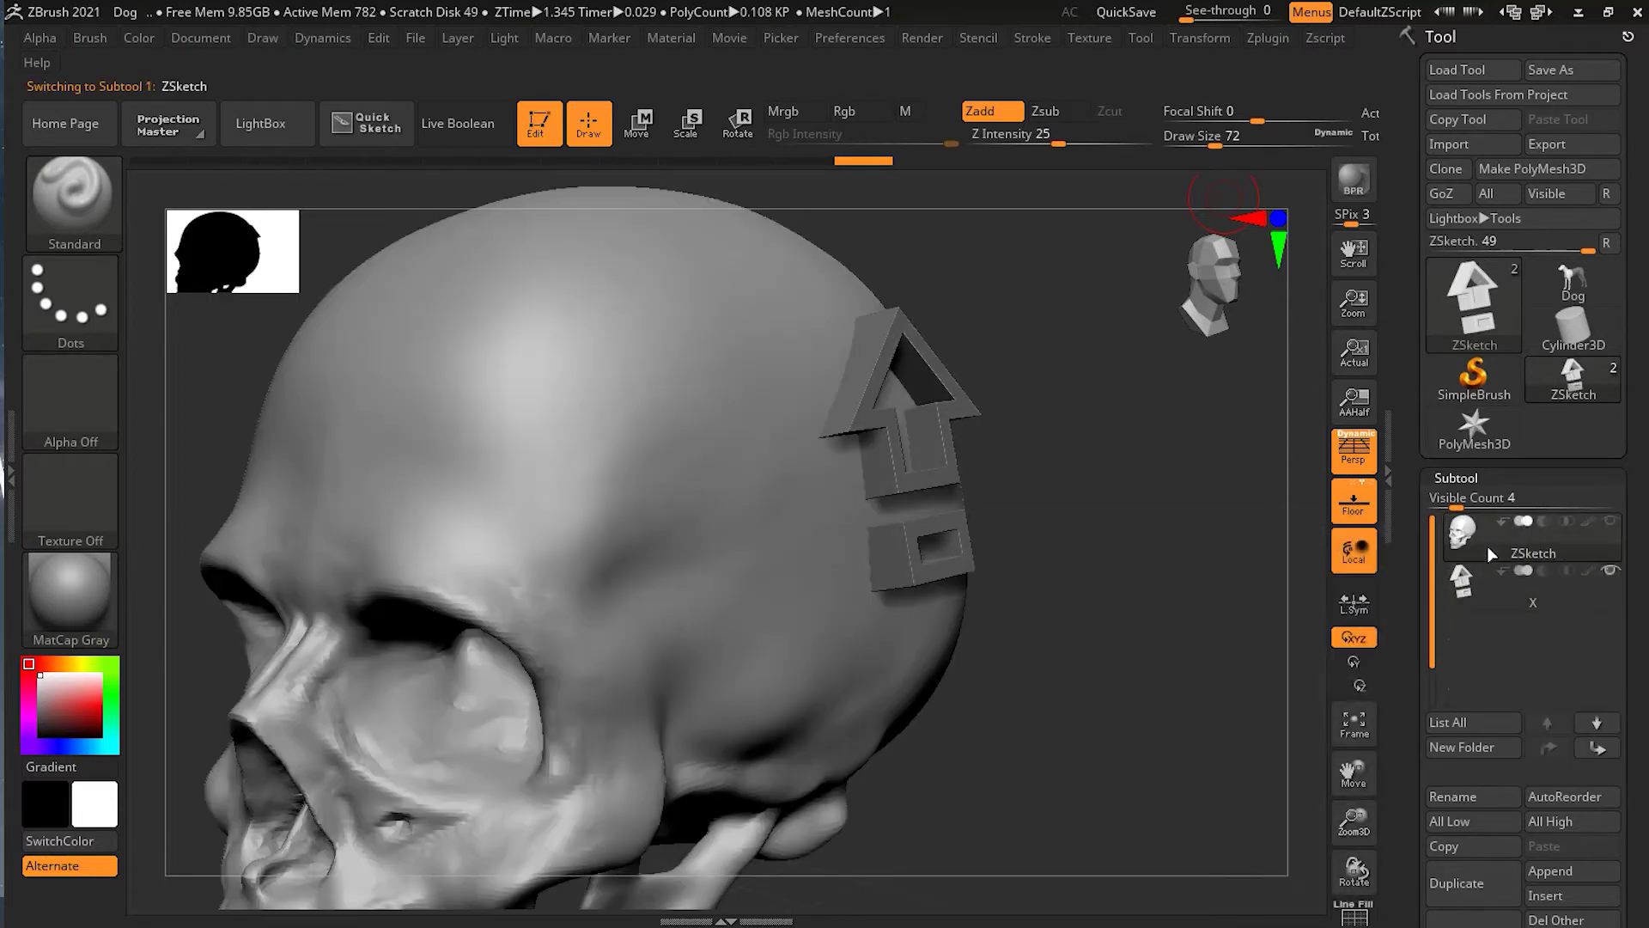
pyautogui.click(1611, 522)
pyautogui.scroll(-5, 1611, 431)
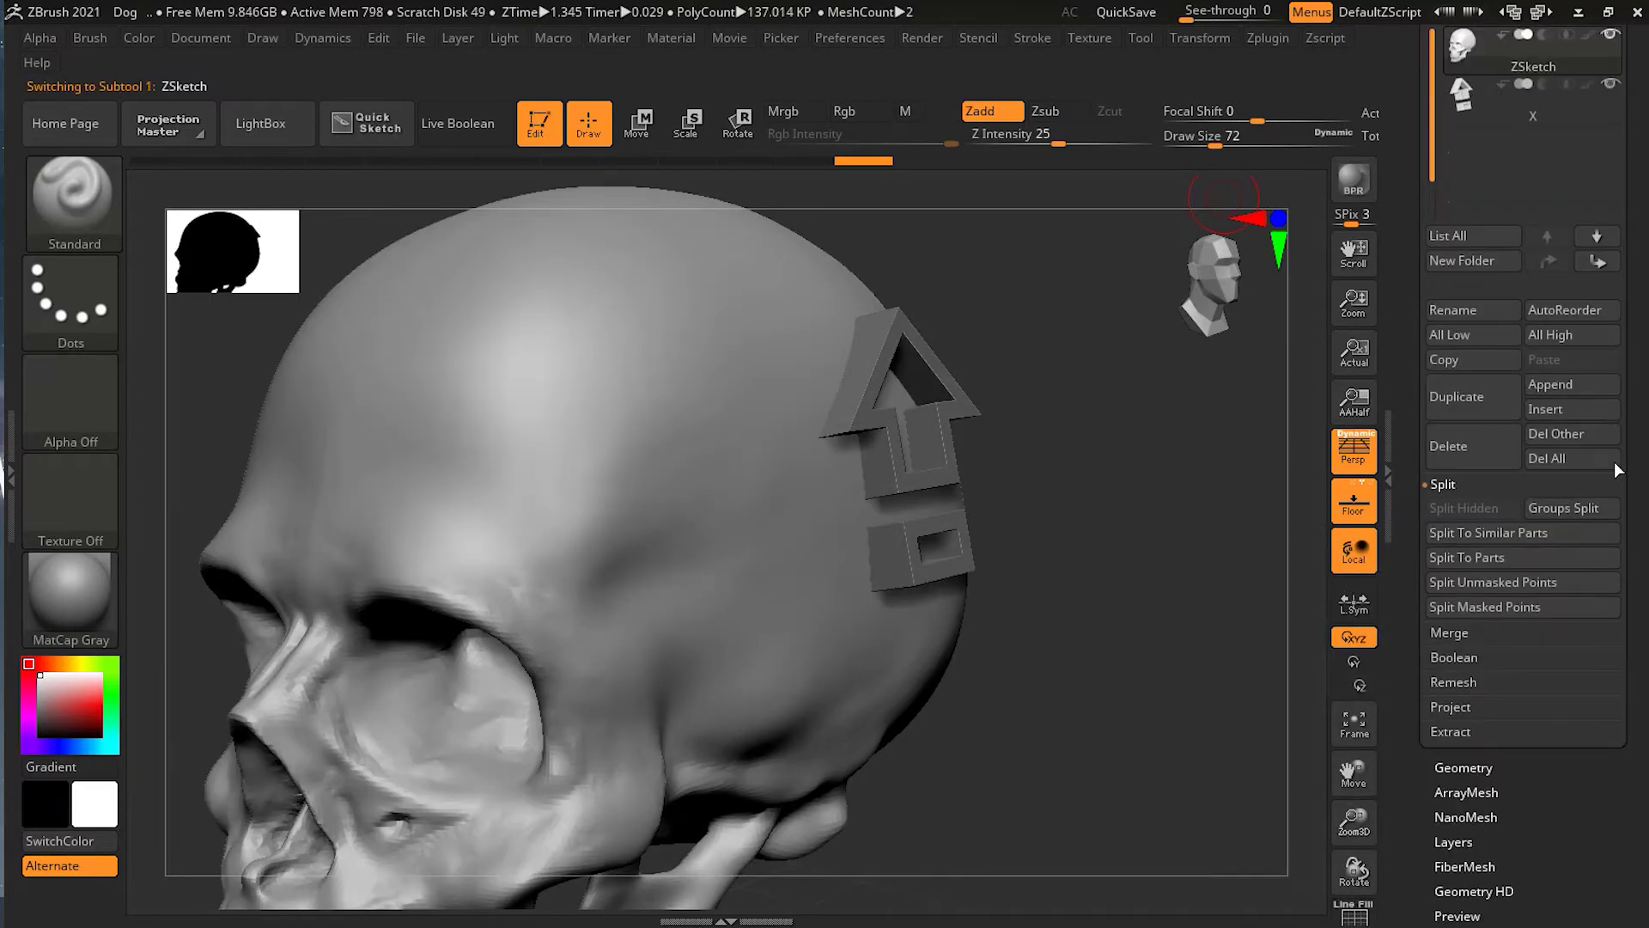
# Compare the subdivision settings of the arrow and skull subtools, finishing with the skull selected in the subtool list.
pyautogui.scroll(2, 1588, 386)
pyautogui.click(1542, 170)
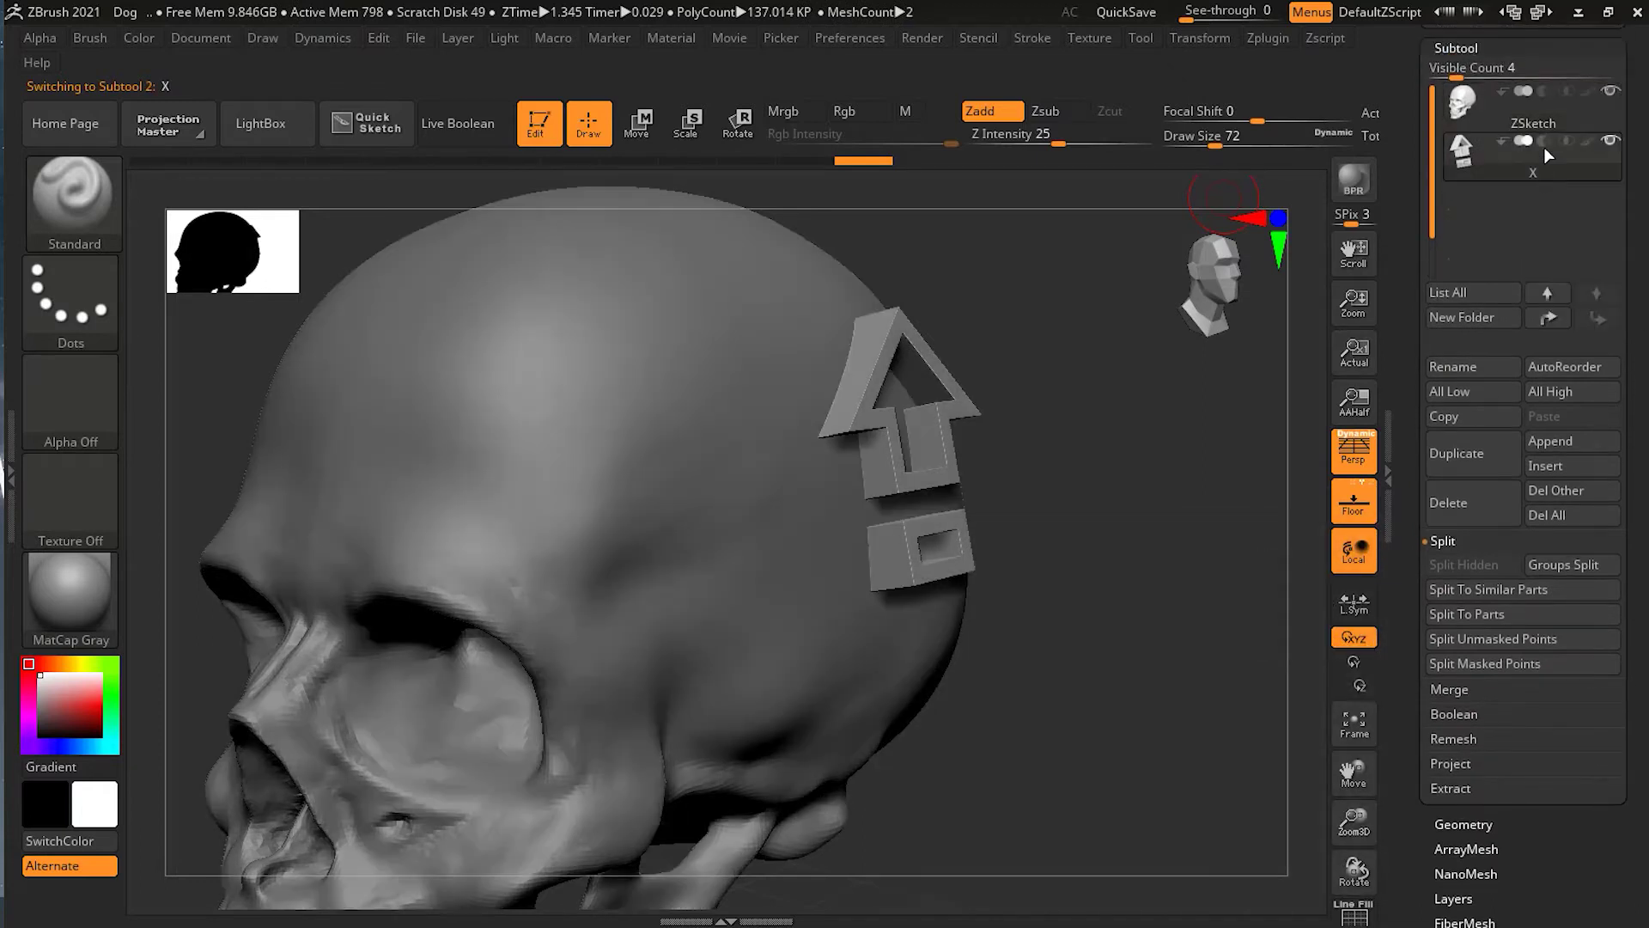
pyautogui.click(1543, 122)
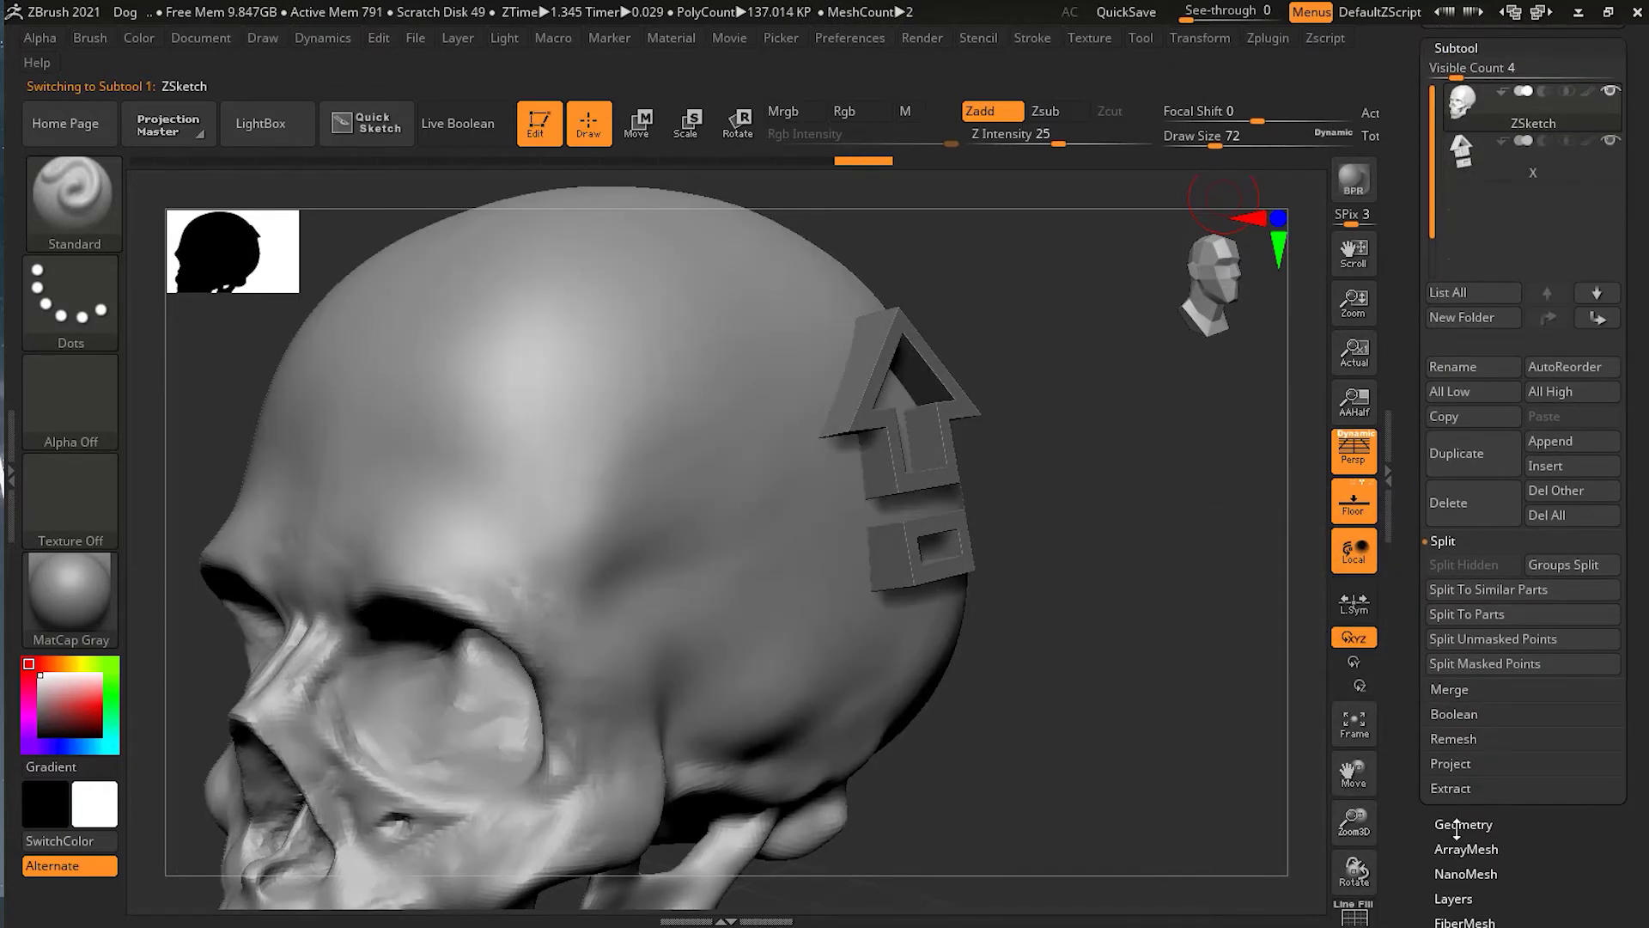
pyautogui.click(1458, 824)
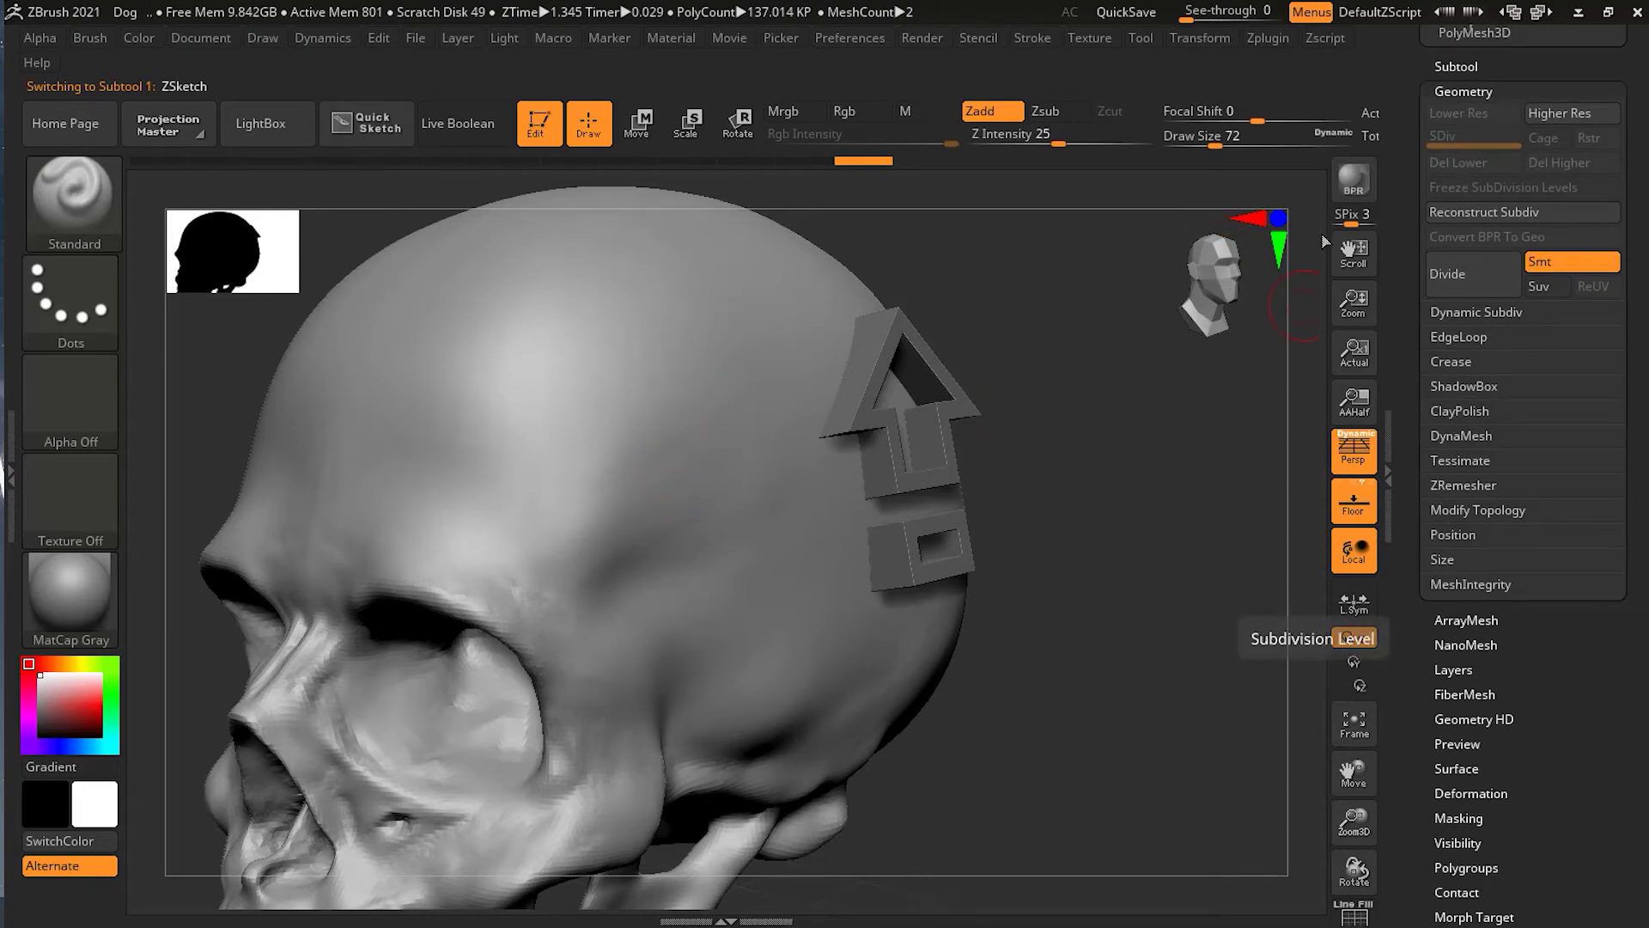
pyautogui.keyDown('alt'); pyautogui.click(904, 479); pyautogui.keyUp('alt')
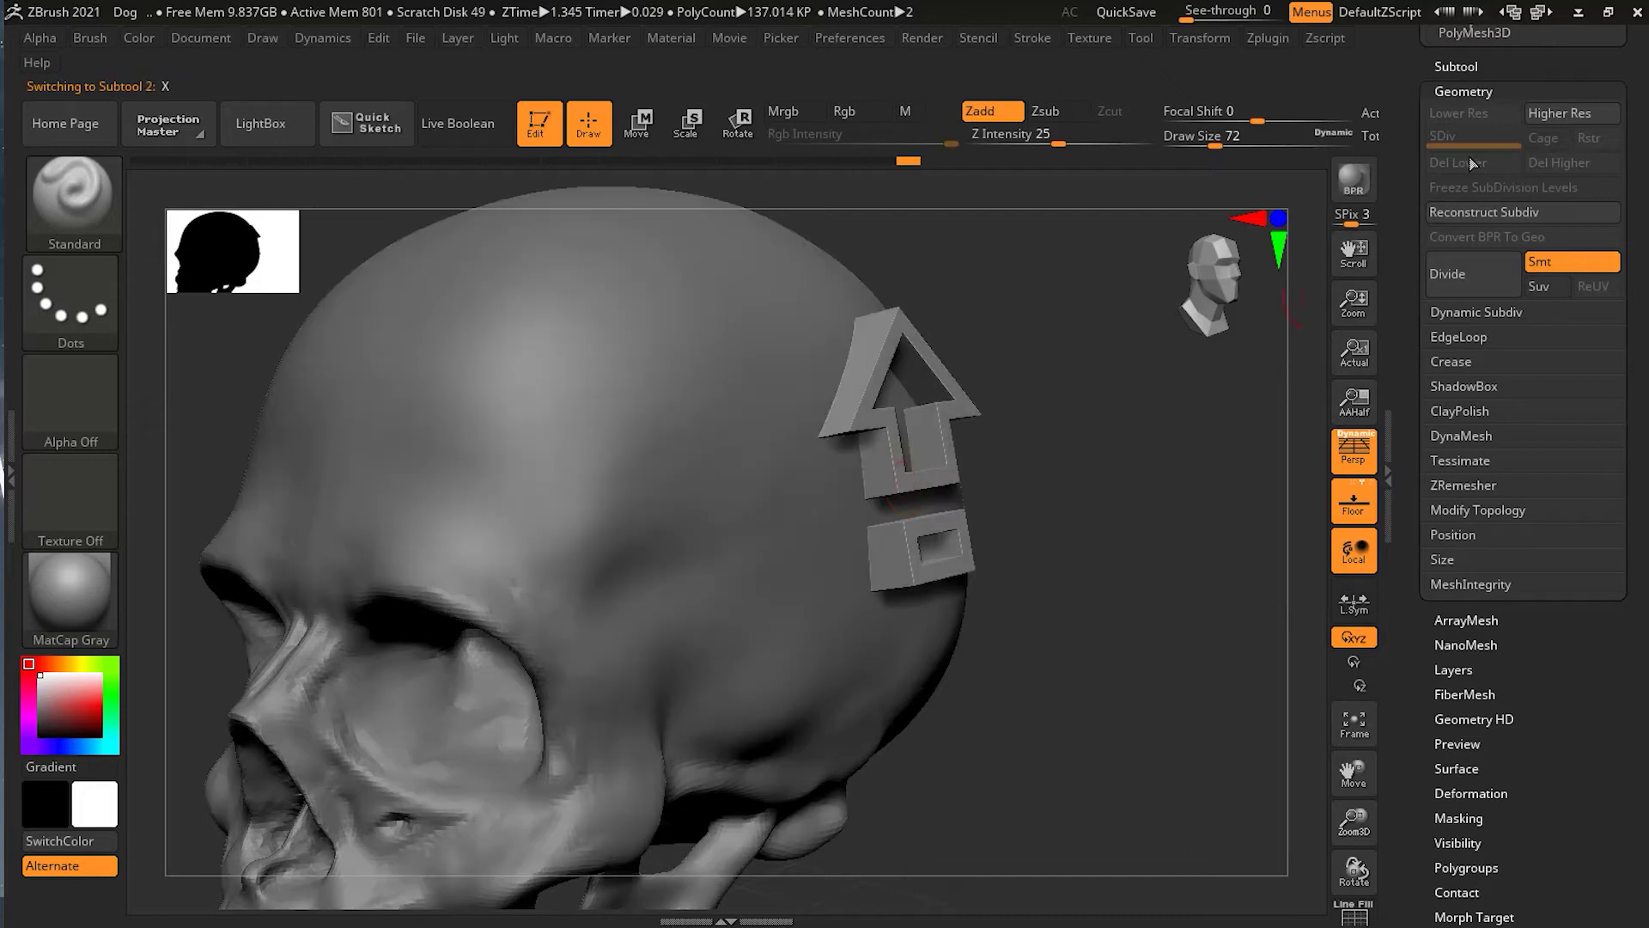
pyautogui.keyDown('alt'); pyautogui.click(718, 421); pyautogui.keyUp('alt')
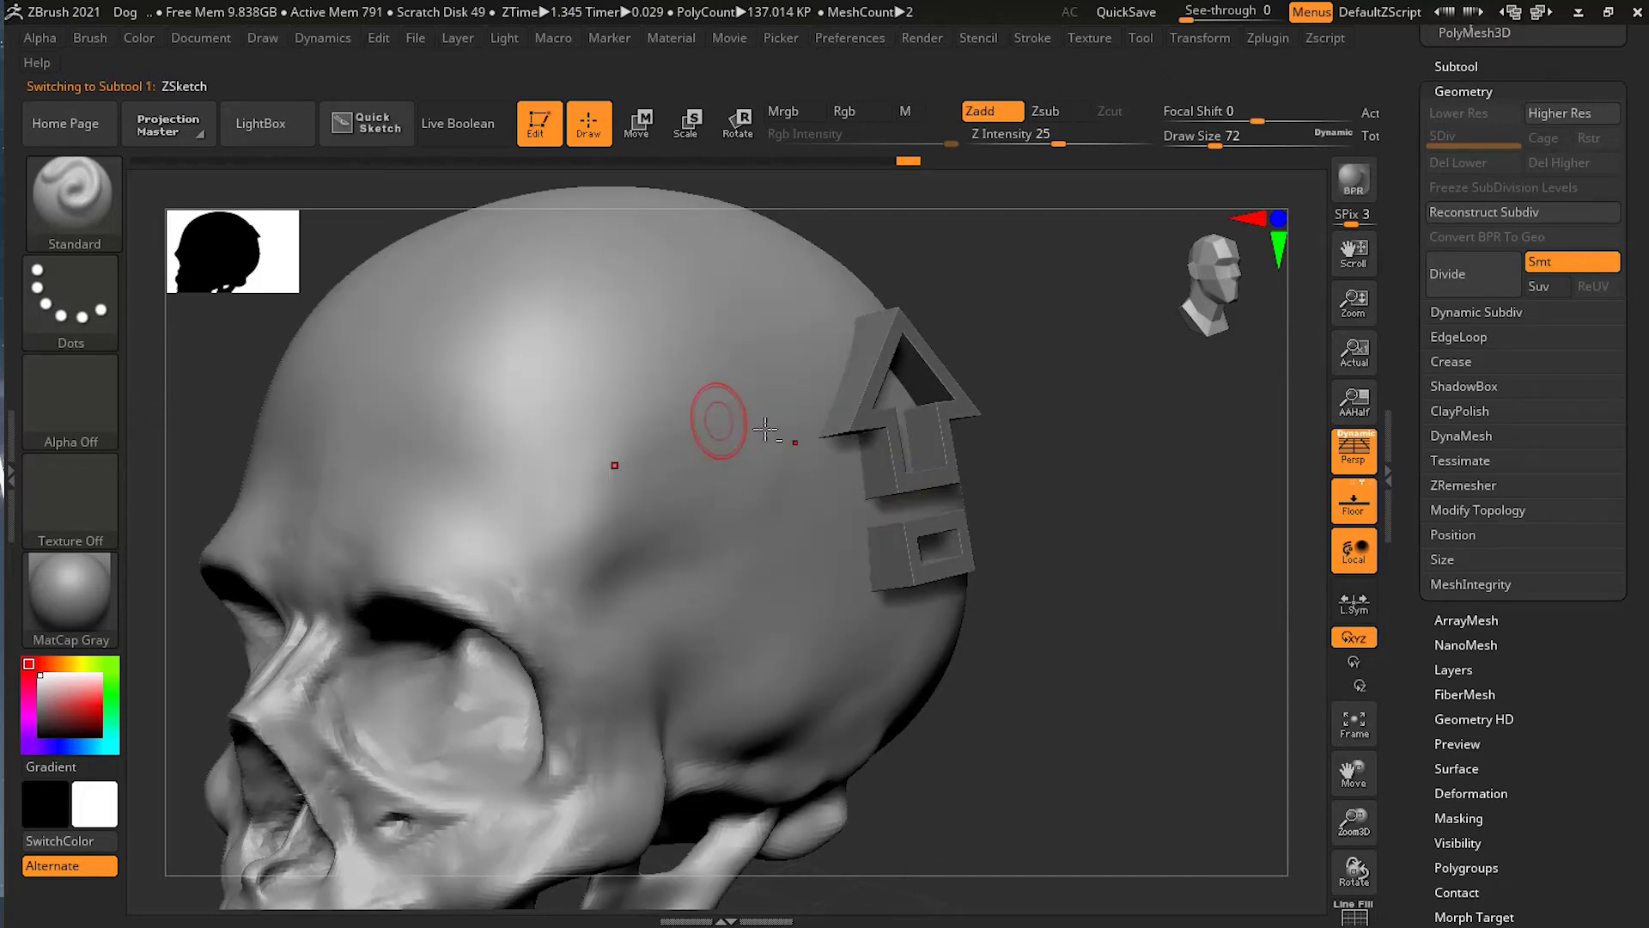
pyautogui.moveTo(1492, 124); pyautogui.dragTo(1491, 535)
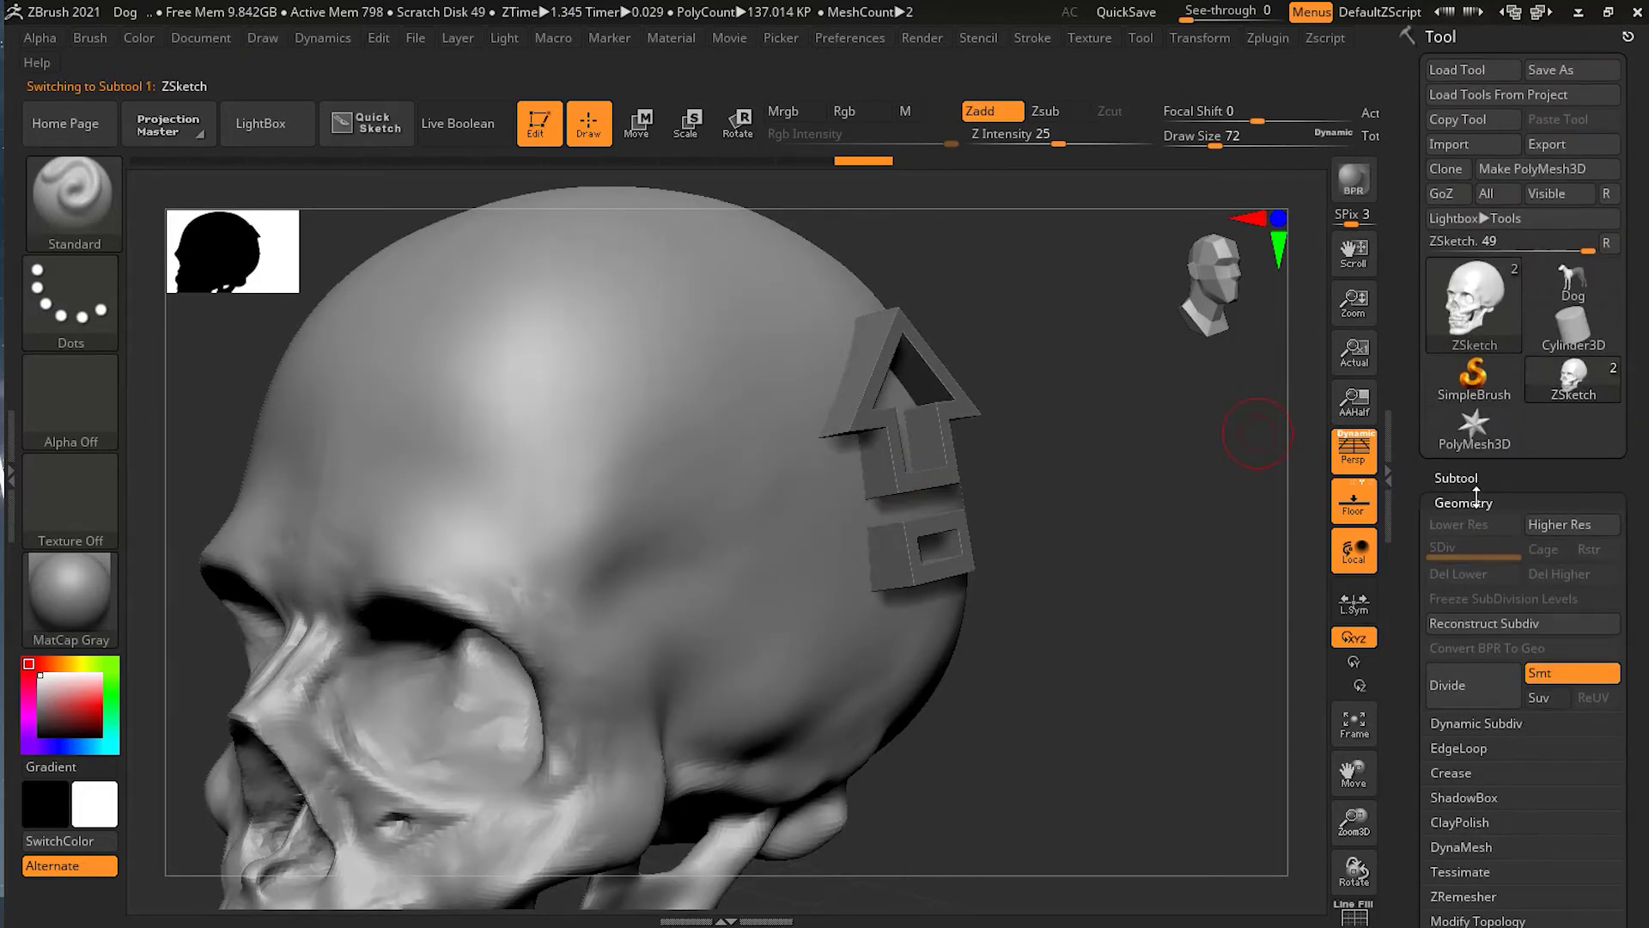
pyautogui.click(1476, 503)
pyautogui.click(1460, 478)
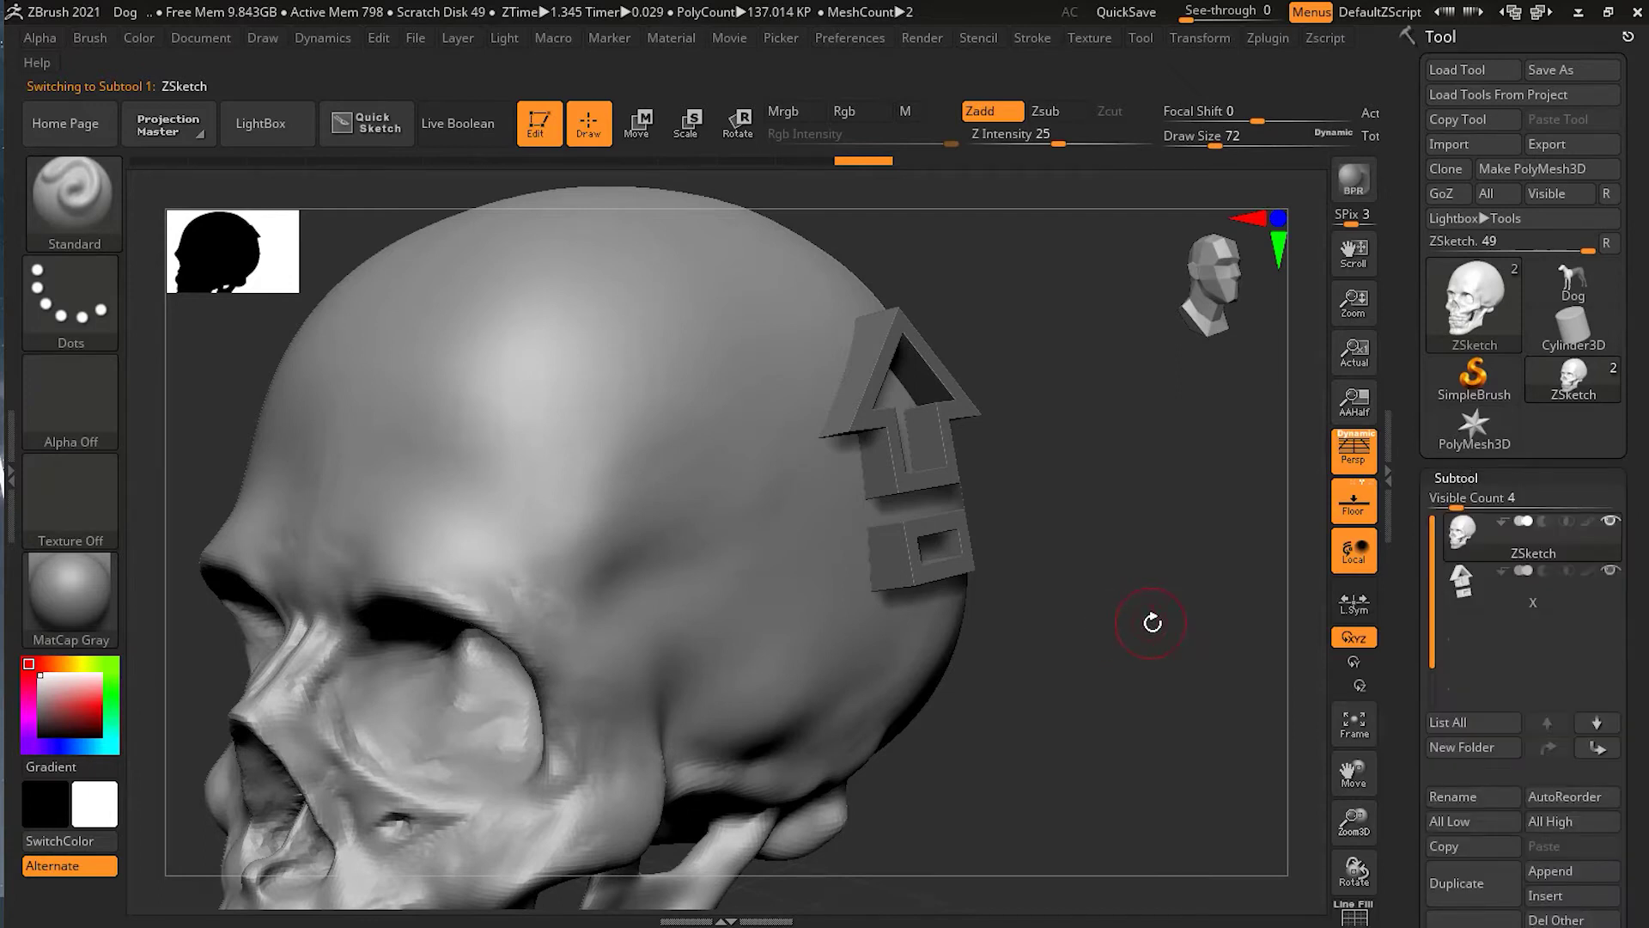
# Merge the skull subtool down with the arrow-shaped subtool below it.
pyautogui.moveTo(1152, 615); pyautogui.dragTo(1026, 642)
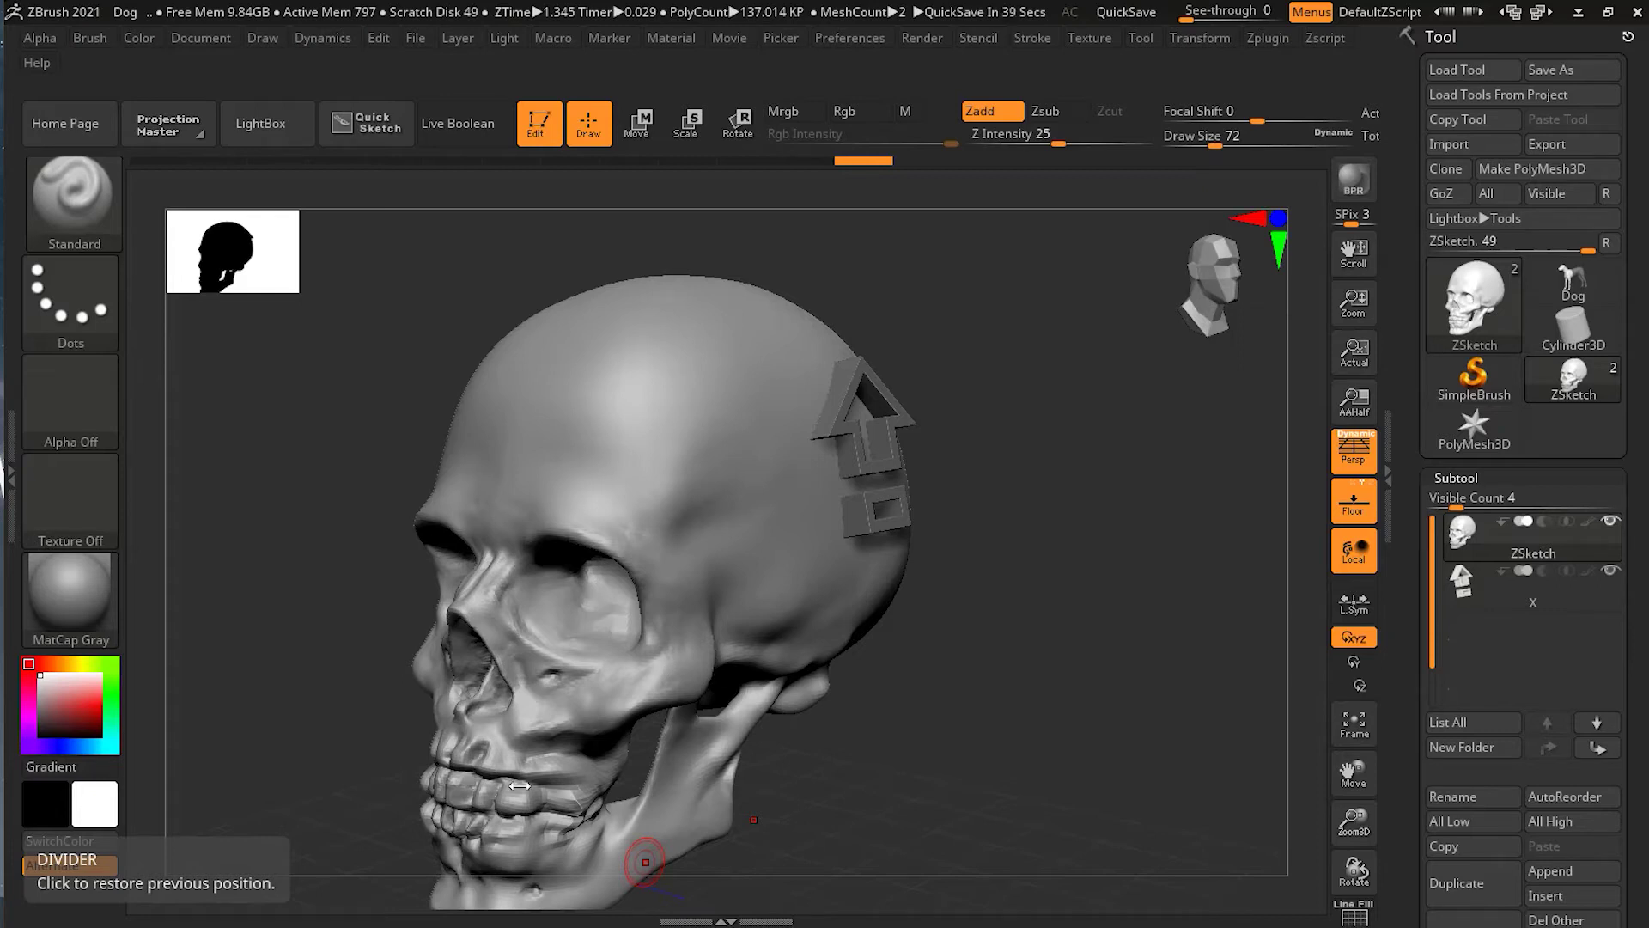
pyautogui.moveTo(1008, 670); pyautogui.dragTo(982, 678)
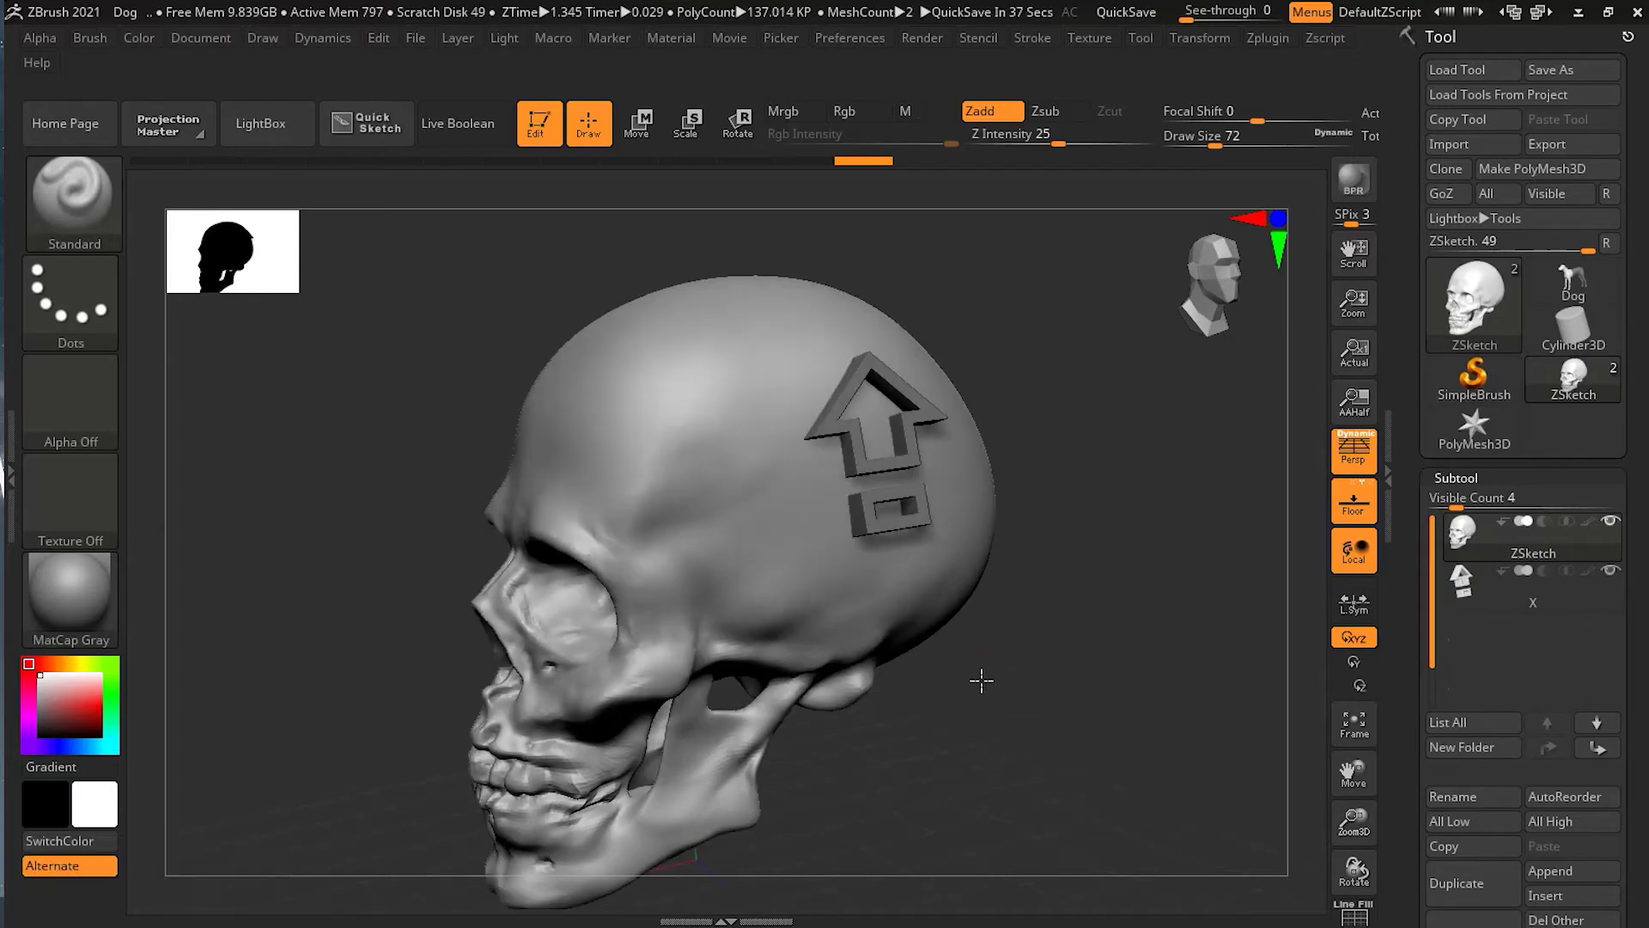
pyautogui.moveTo(1087, 561); pyautogui.dragTo(1101, 688)
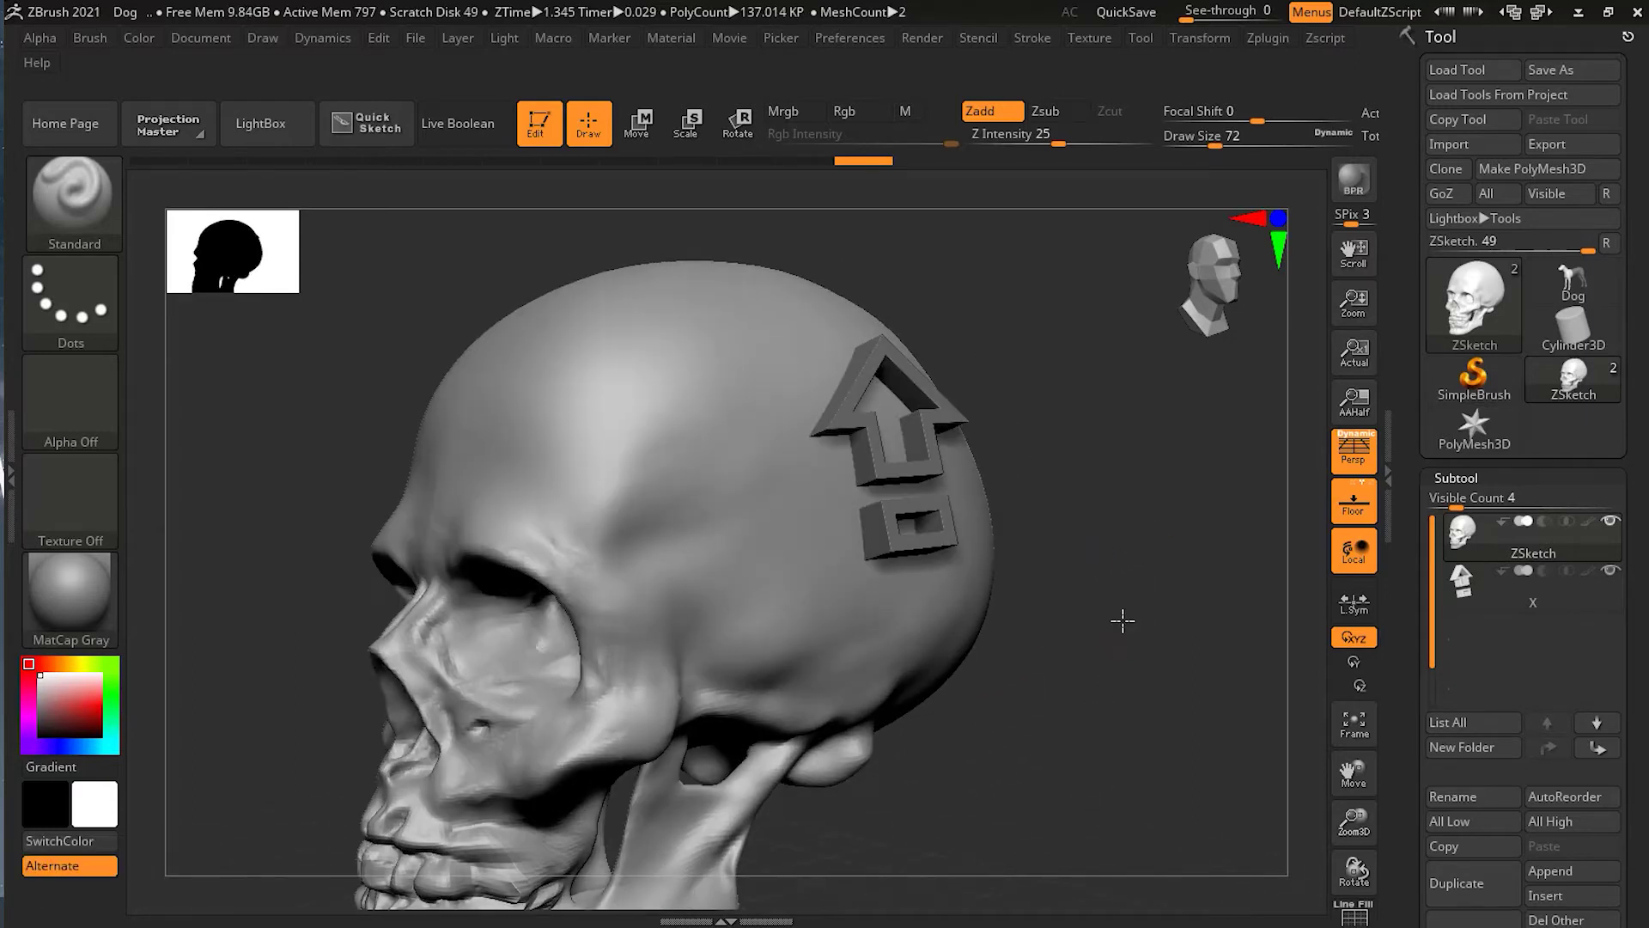
pyautogui.moveTo(1123, 619); pyautogui.dragTo(1210, 591)
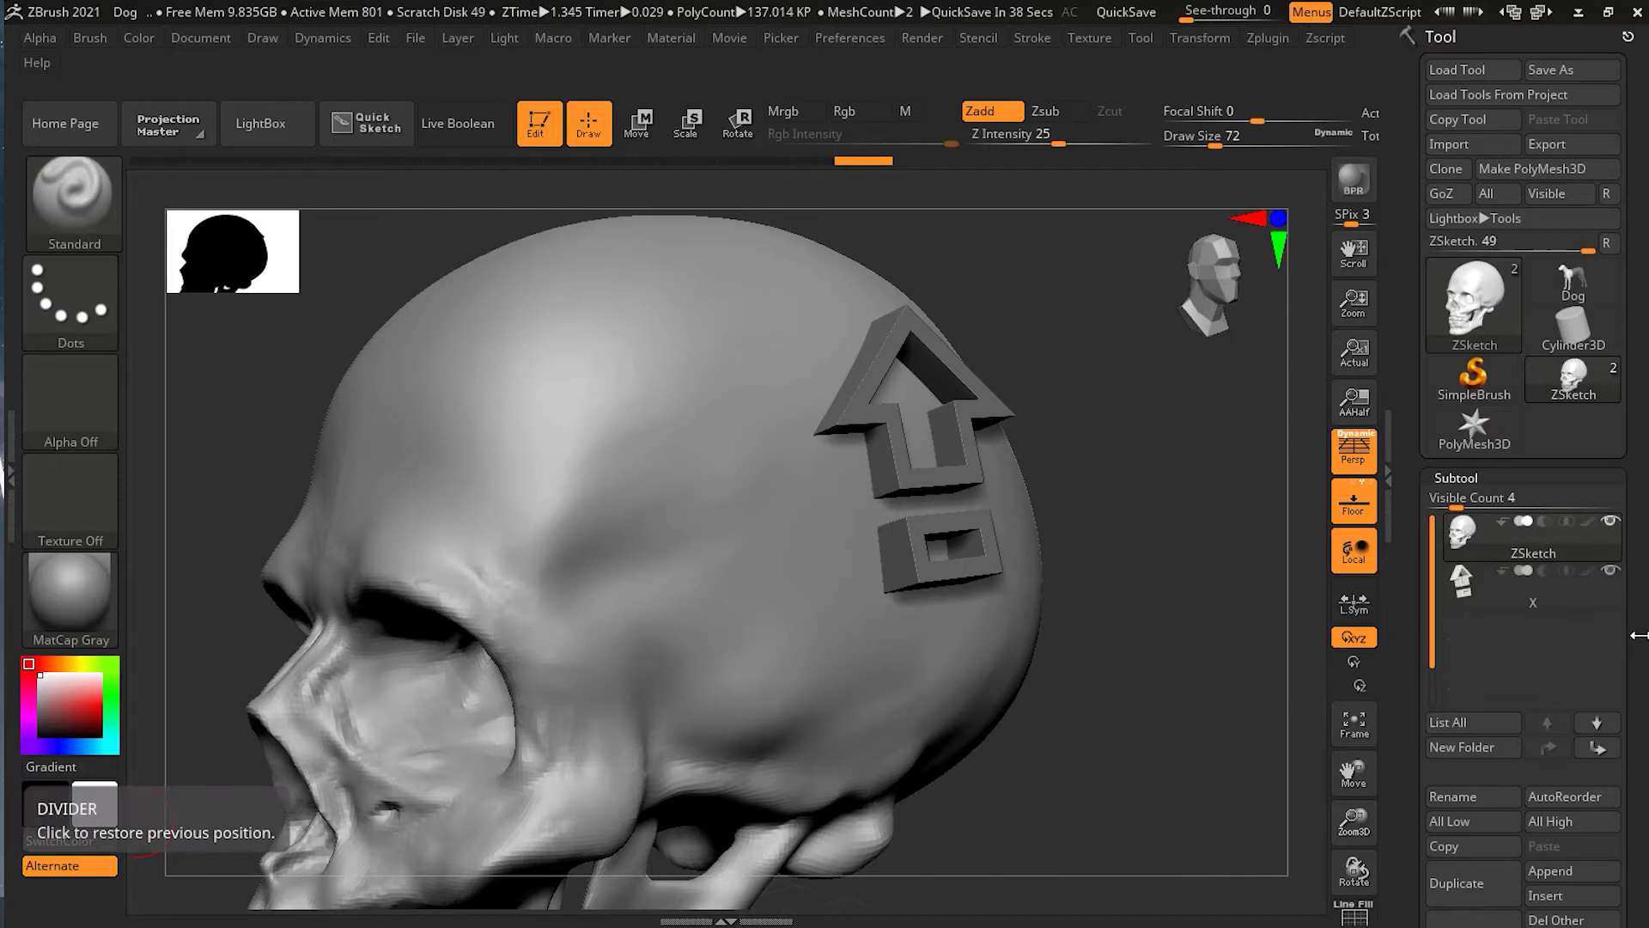
pyautogui.scroll(-3, 1632, 584)
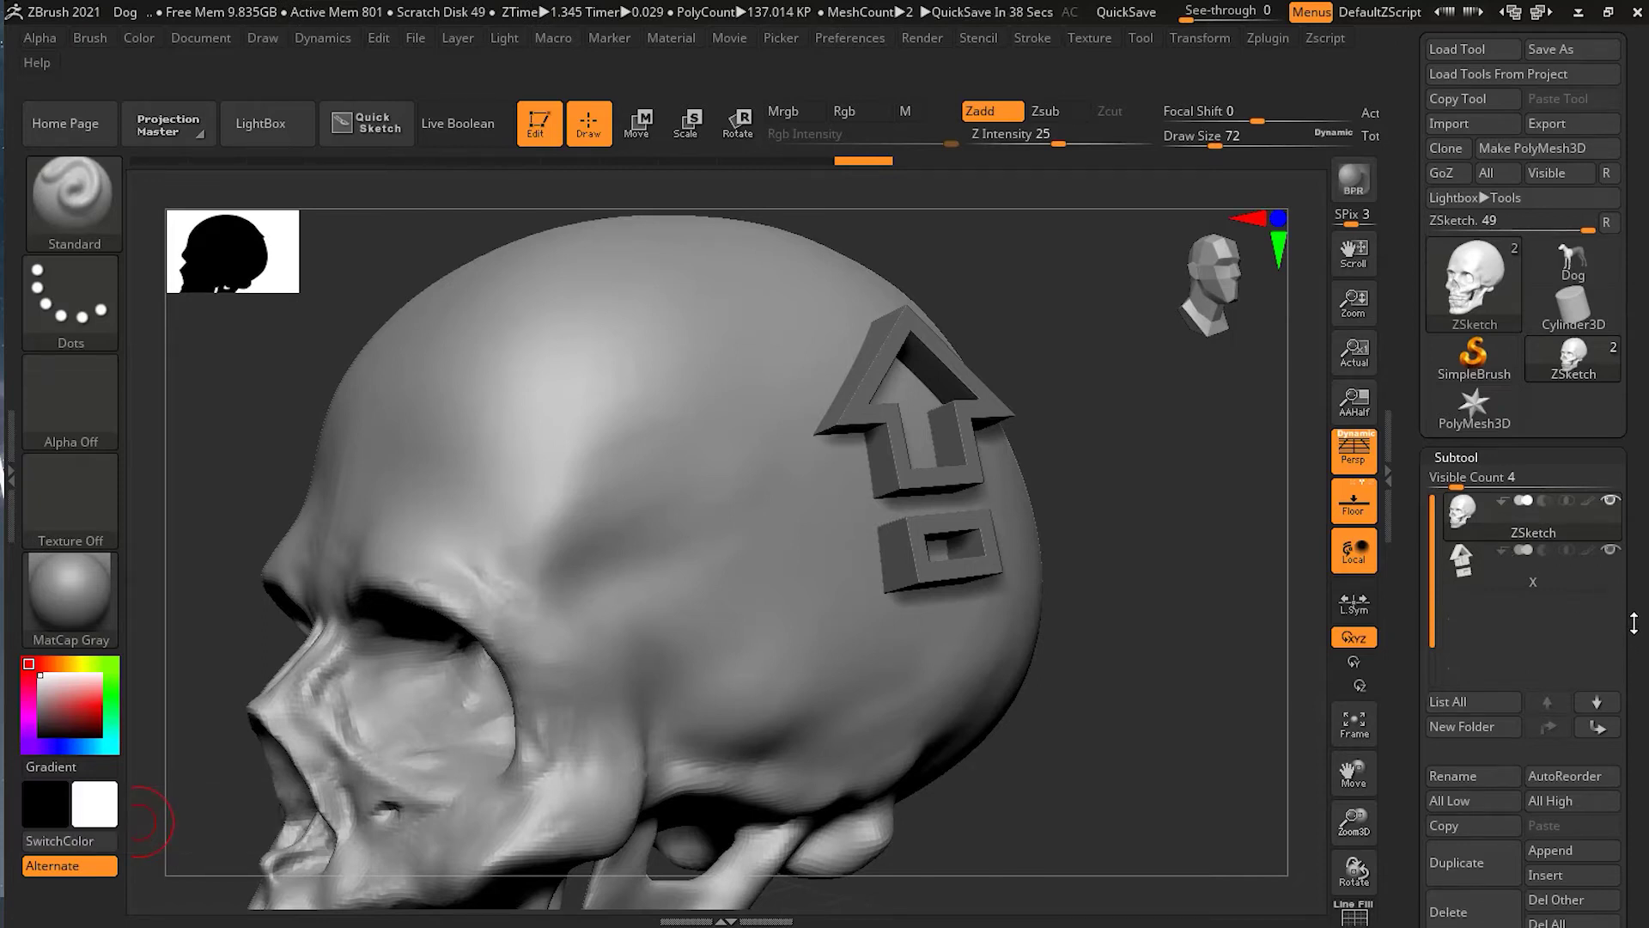
pyautogui.scroll(-2, 1633, 533)
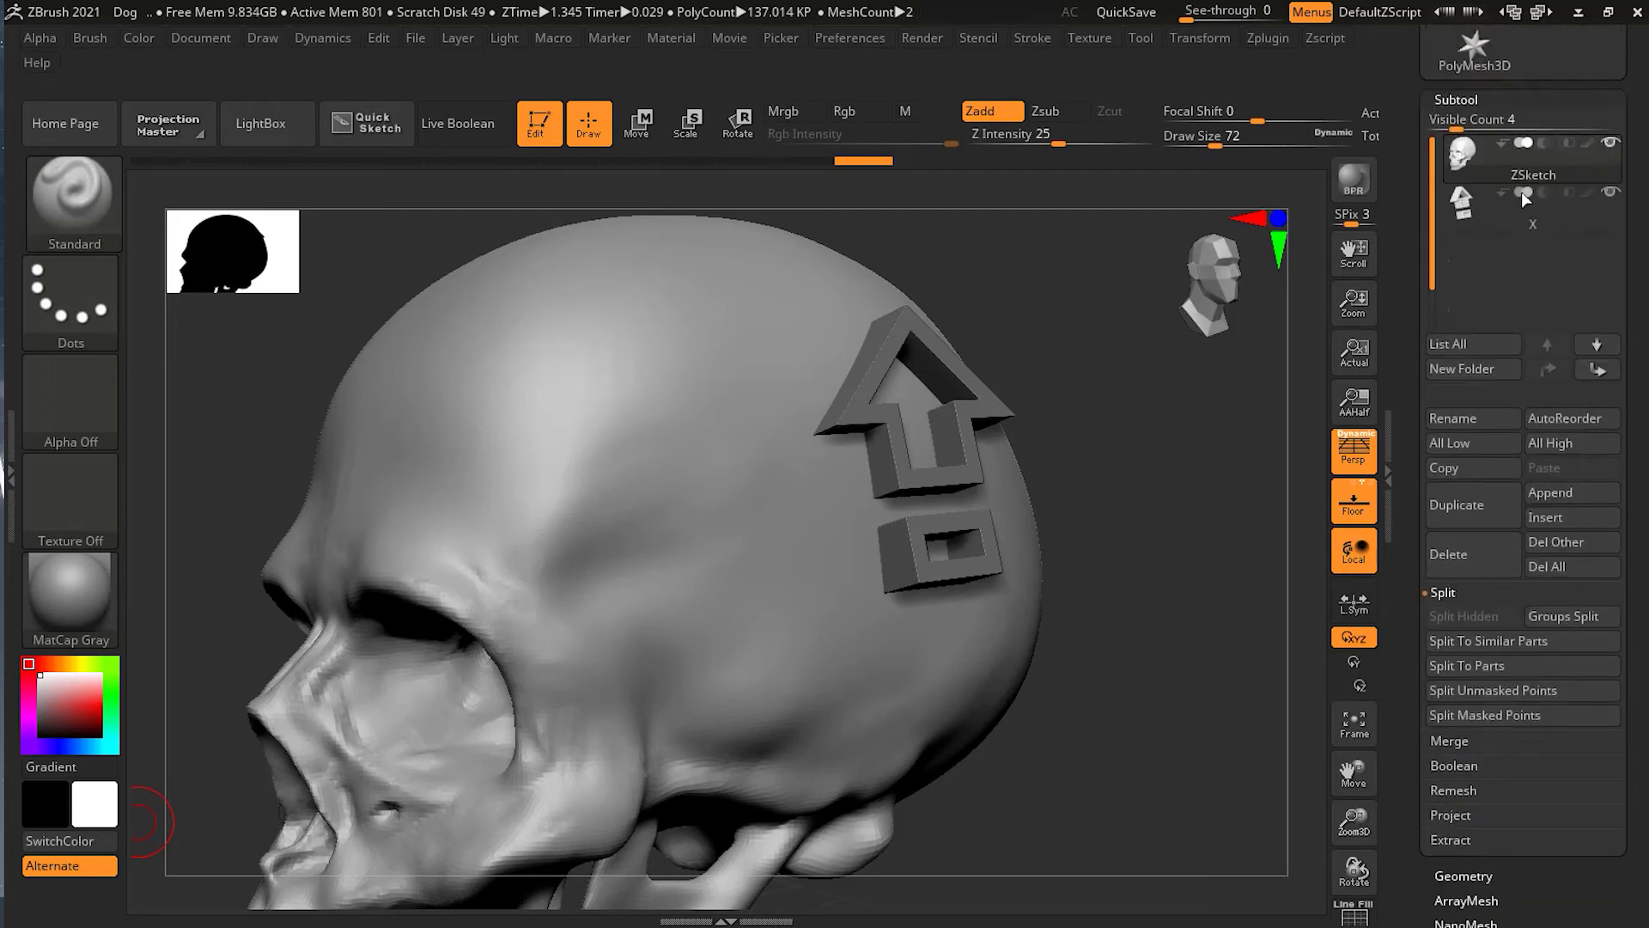
pyautogui.moveTo(1518, 171)
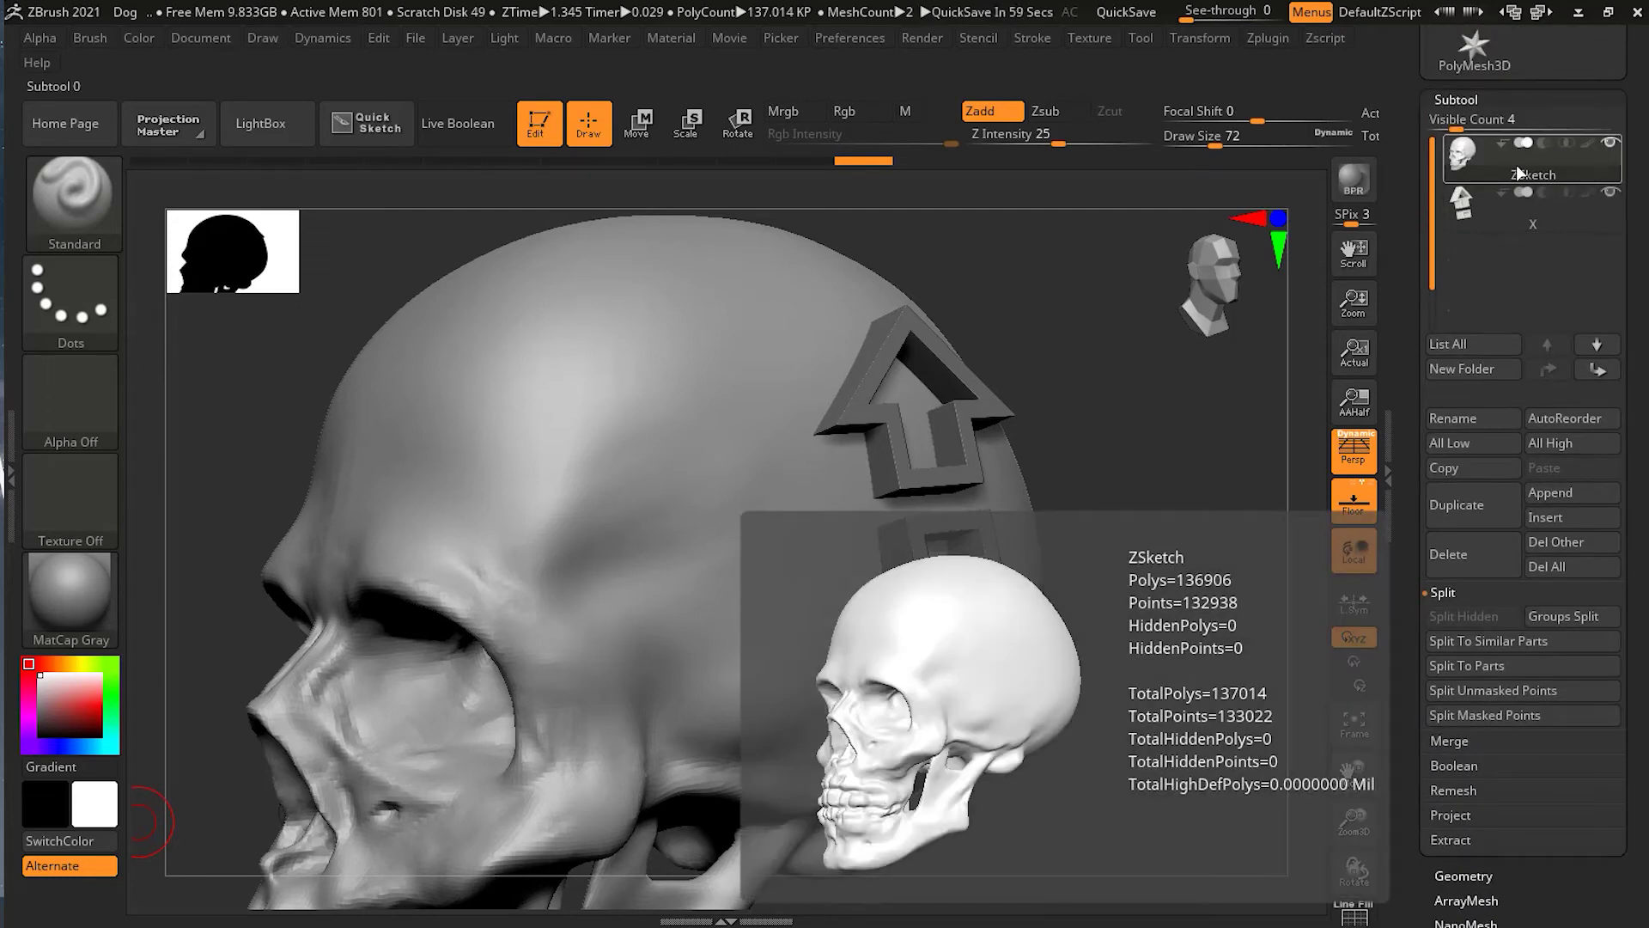
pyautogui.click(1456, 738)
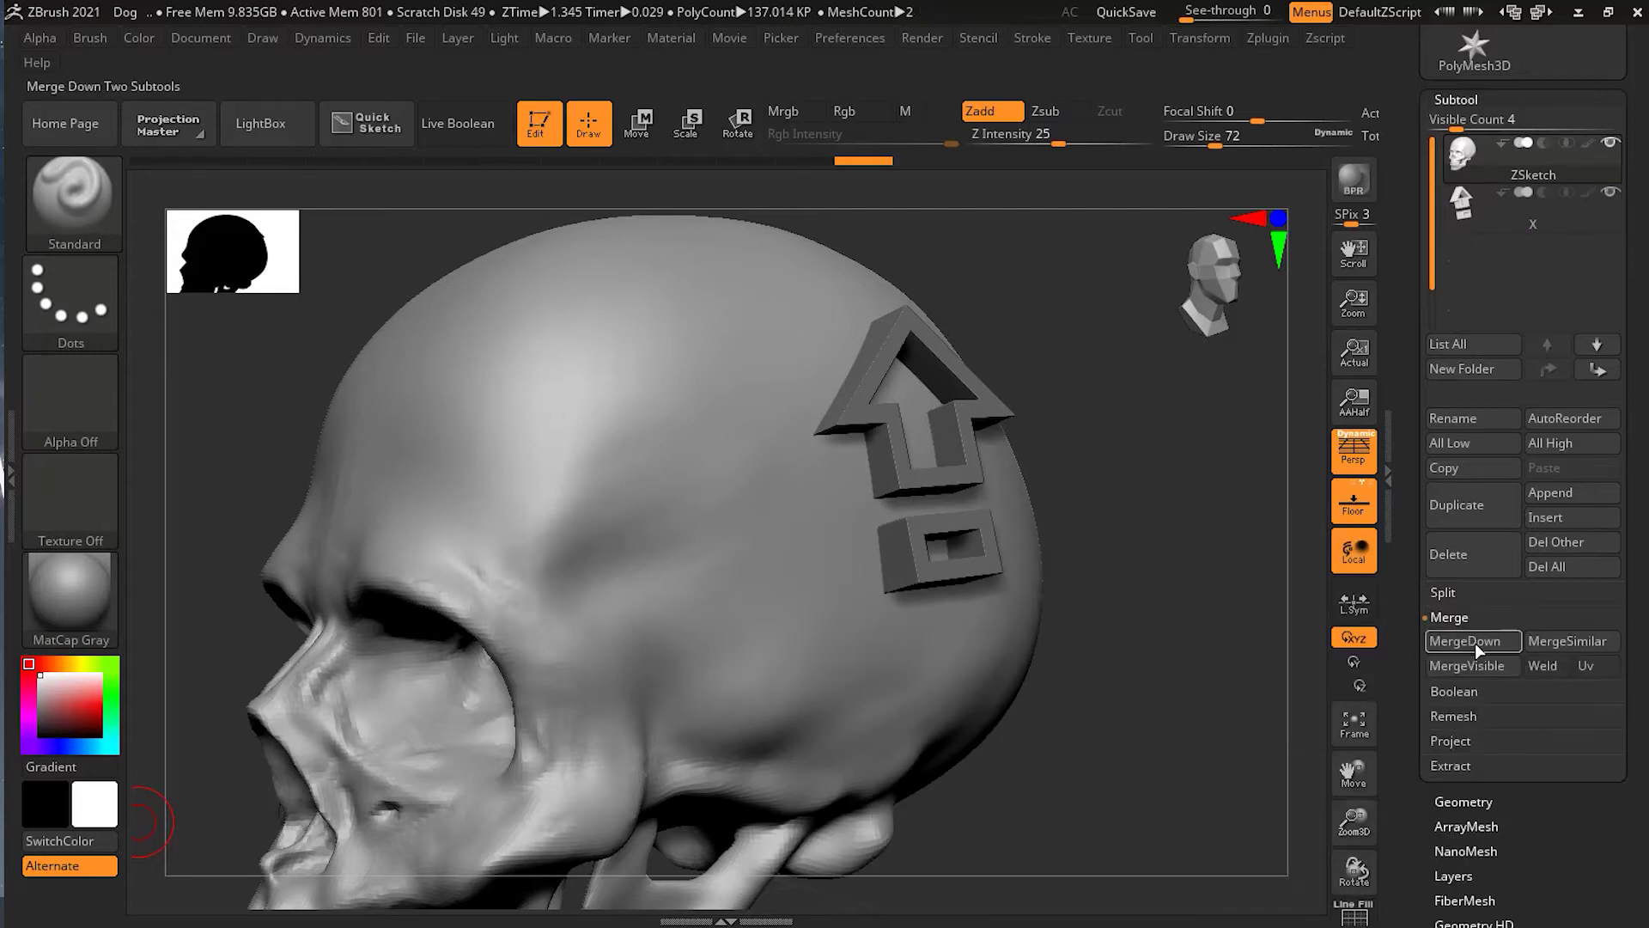
pyautogui.click(1475, 642)
pyautogui.click(1283, 690)
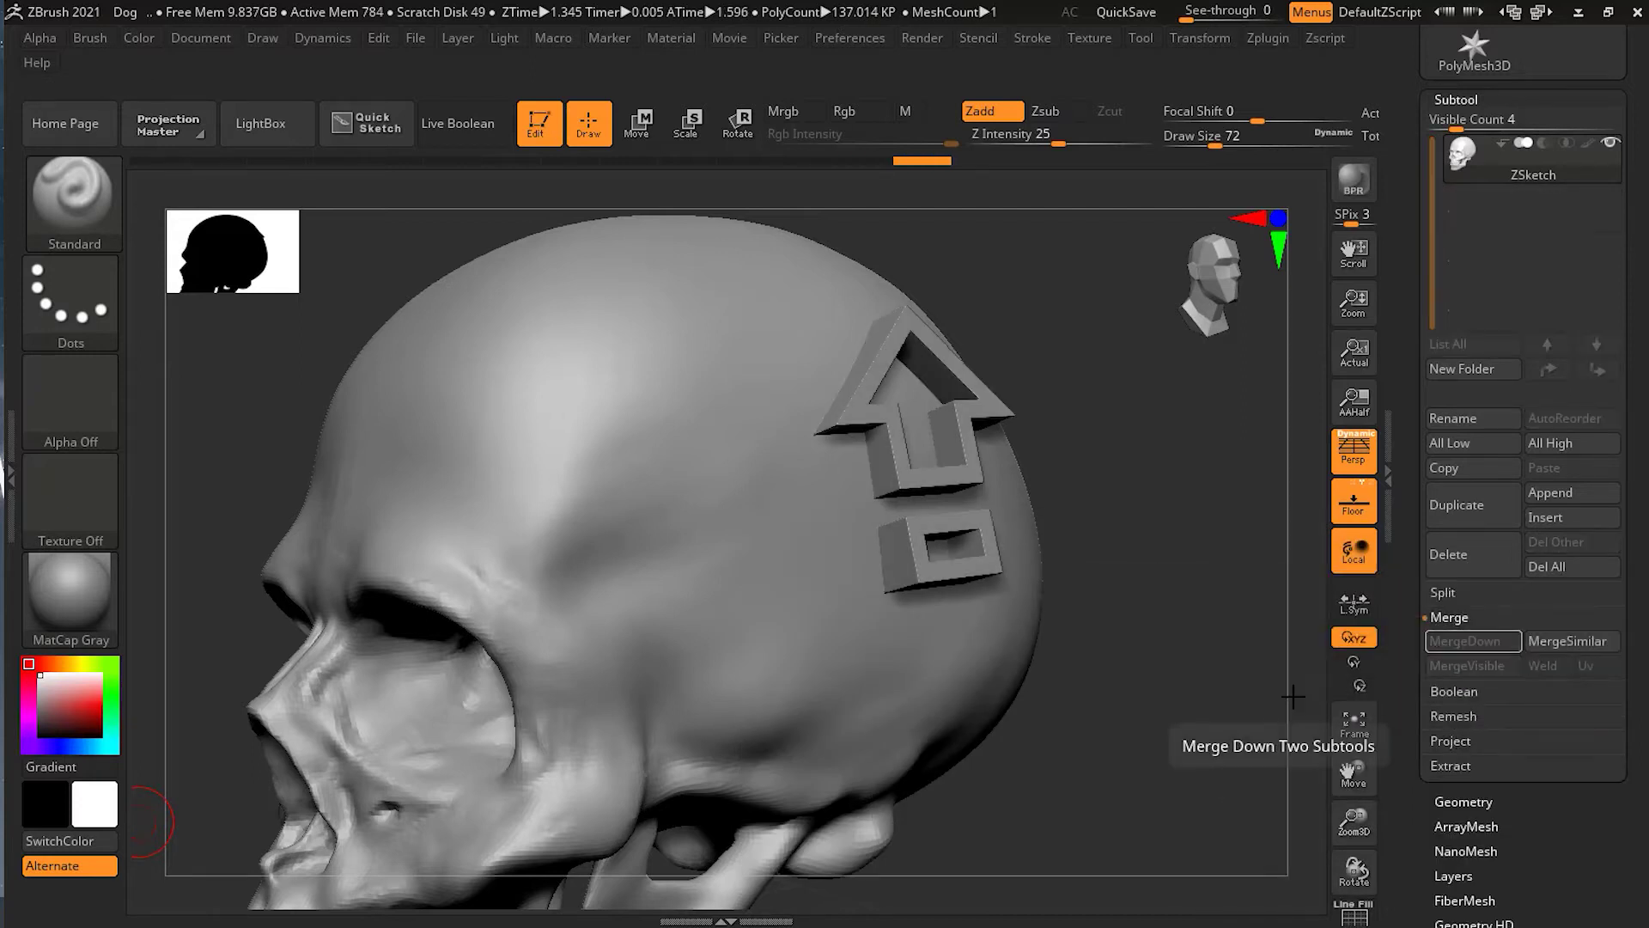
pyautogui.moveTo(1644, 348); pyautogui.dragTo(1640, 507)
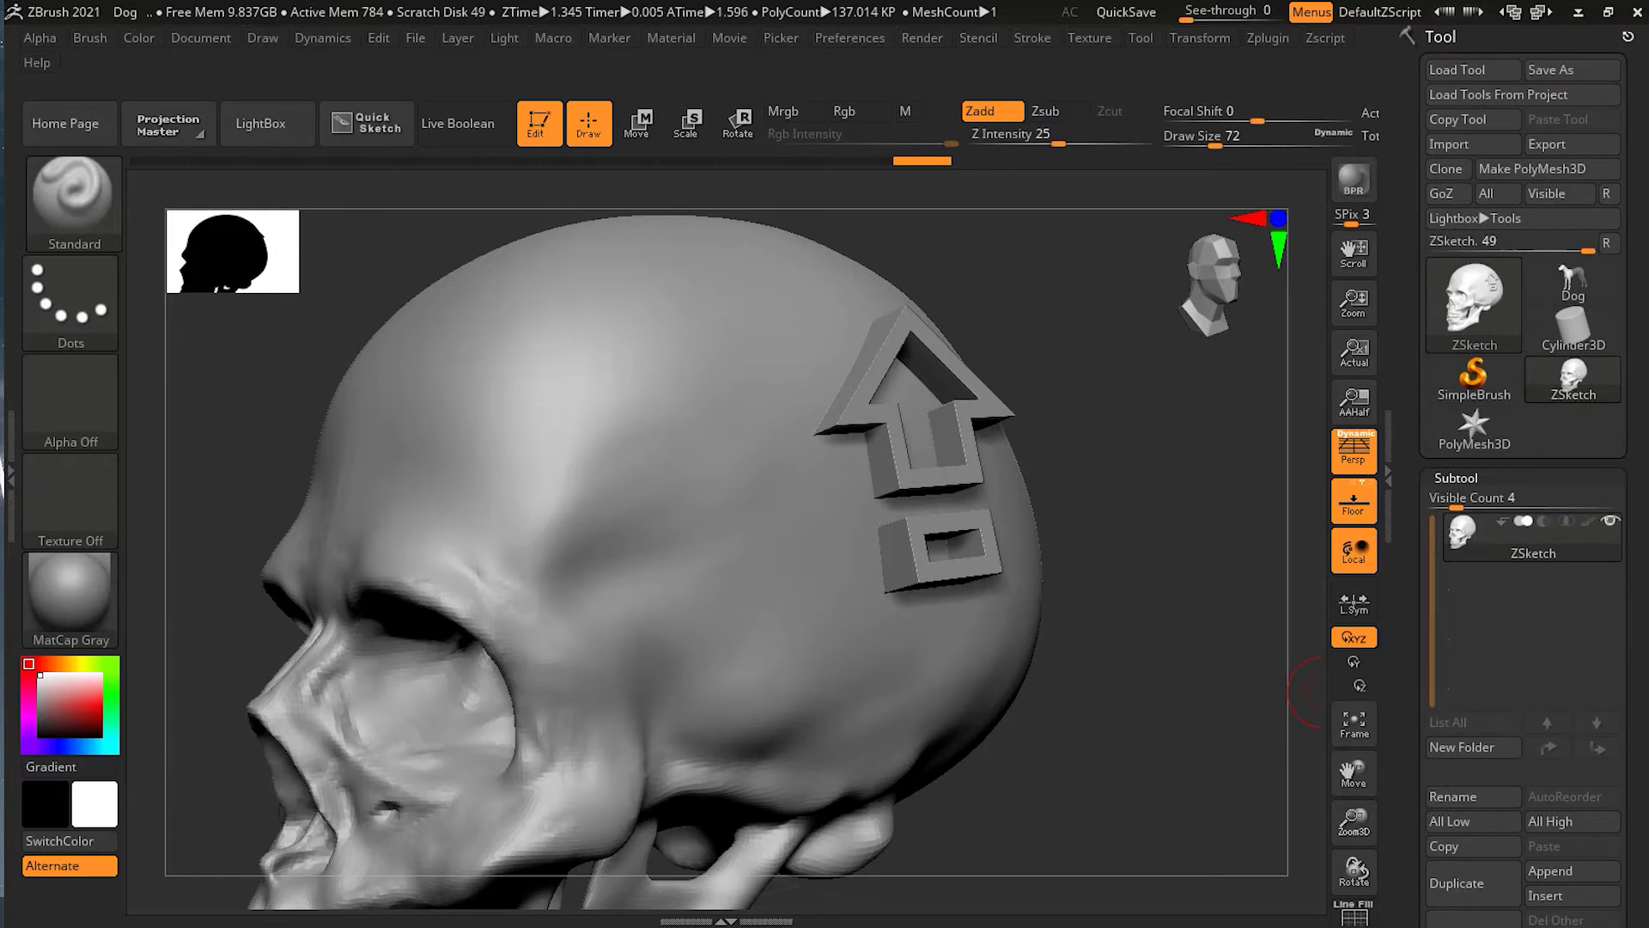
# Create an intersection mask on the merged skull and arrow mesh with Intersection Masker.
pyautogui.moveTo(1135, 543); pyautogui.dragTo(1196, 538)
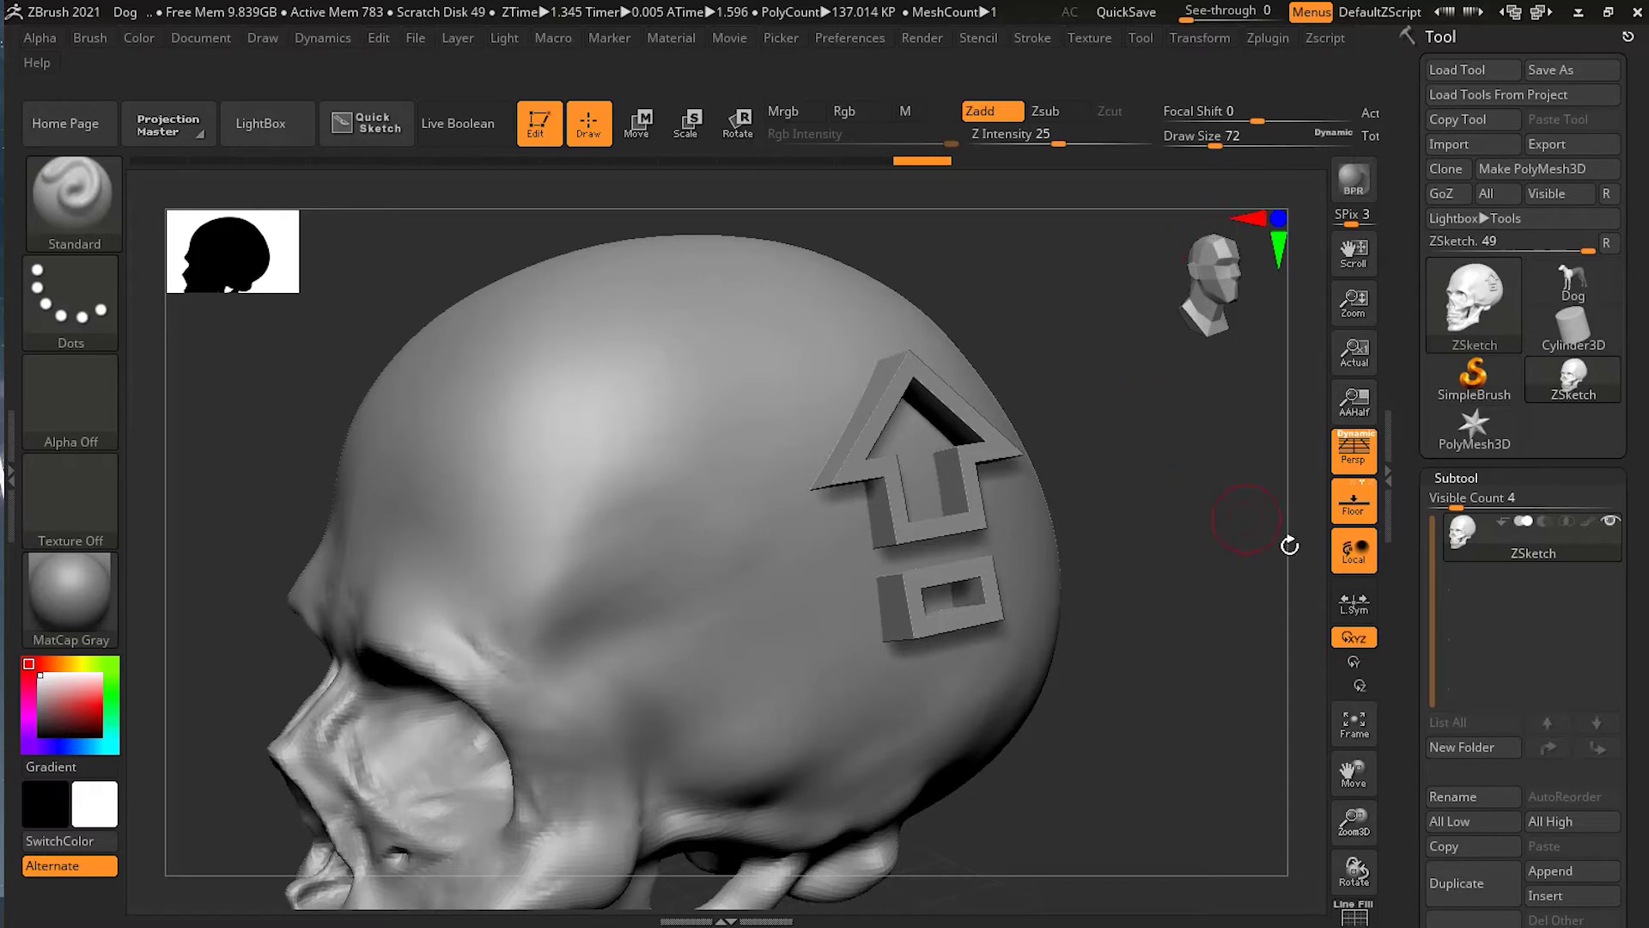
pyautogui.click(1268, 39)
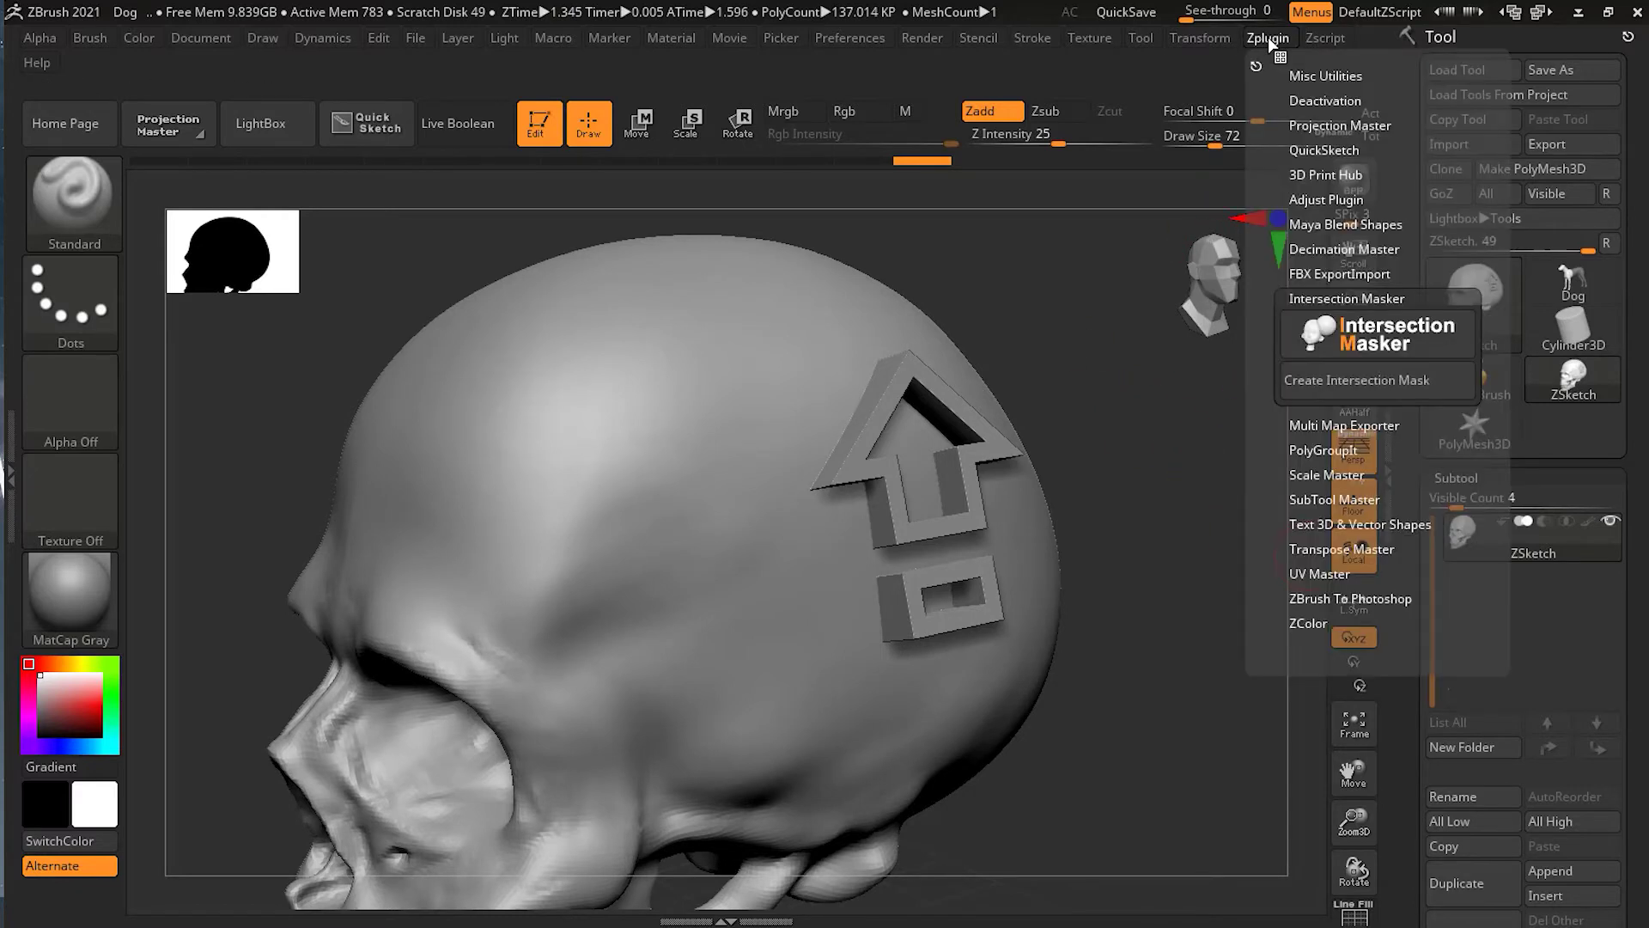
pyautogui.click(1336, 380)
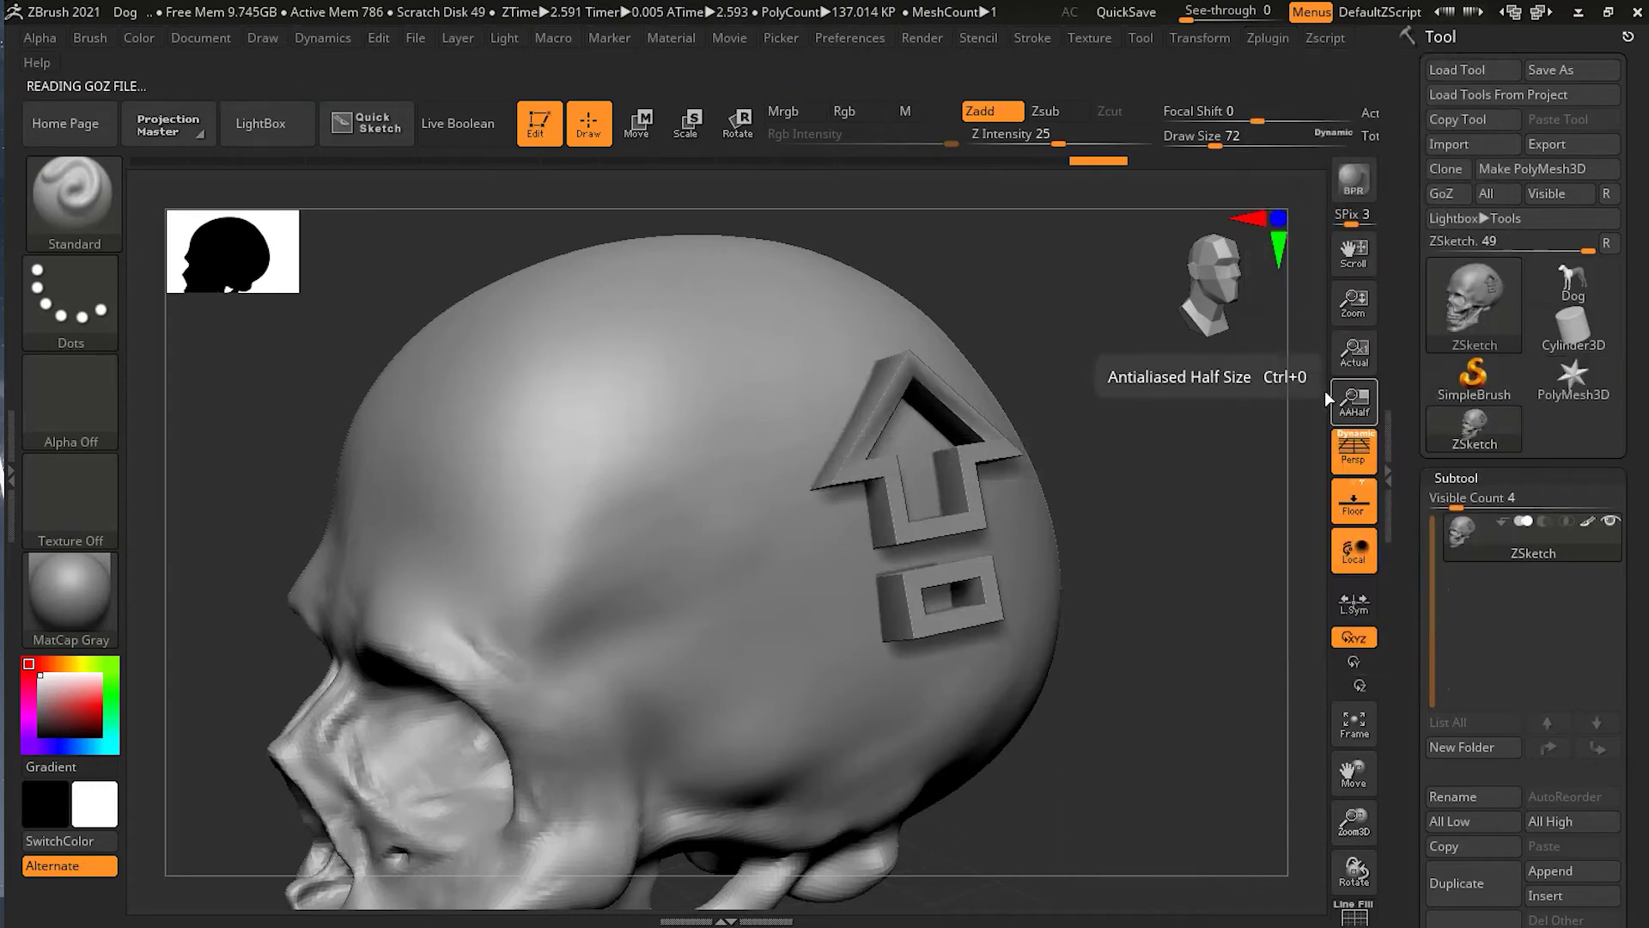
# Split the merged skull and arrow mesh into separate subtools with Split To Parts and accept the non-undoable operation.
pyautogui.moveTo(1130, 544); pyautogui.dragTo(1016, 489)
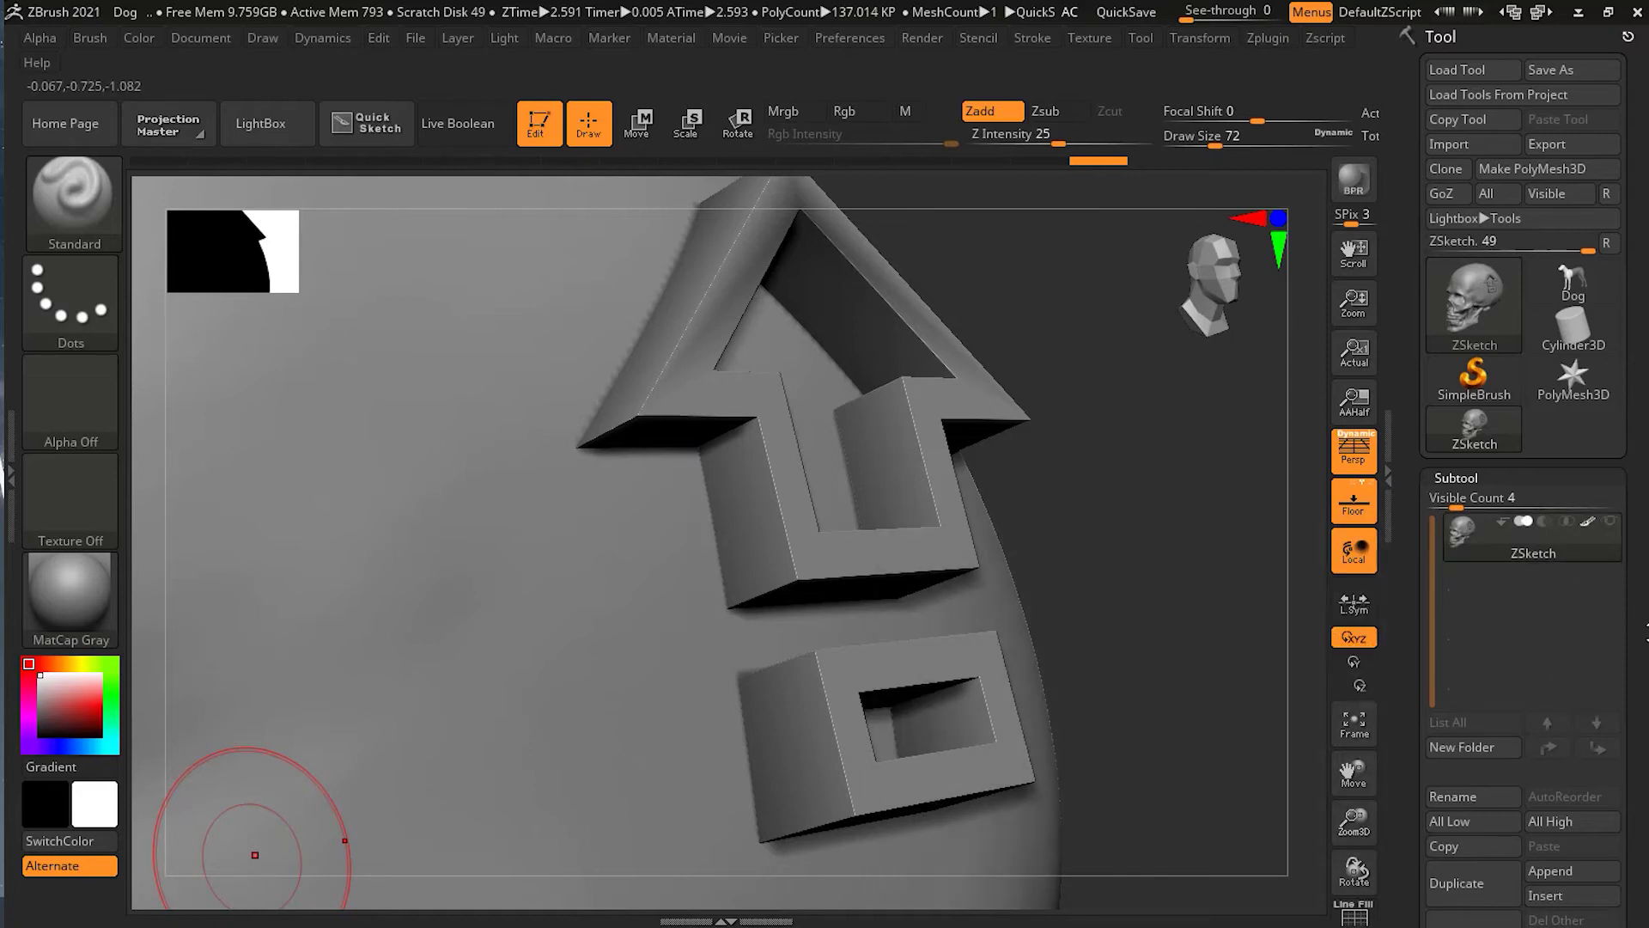
pyautogui.scroll(-5, 1568, 550)
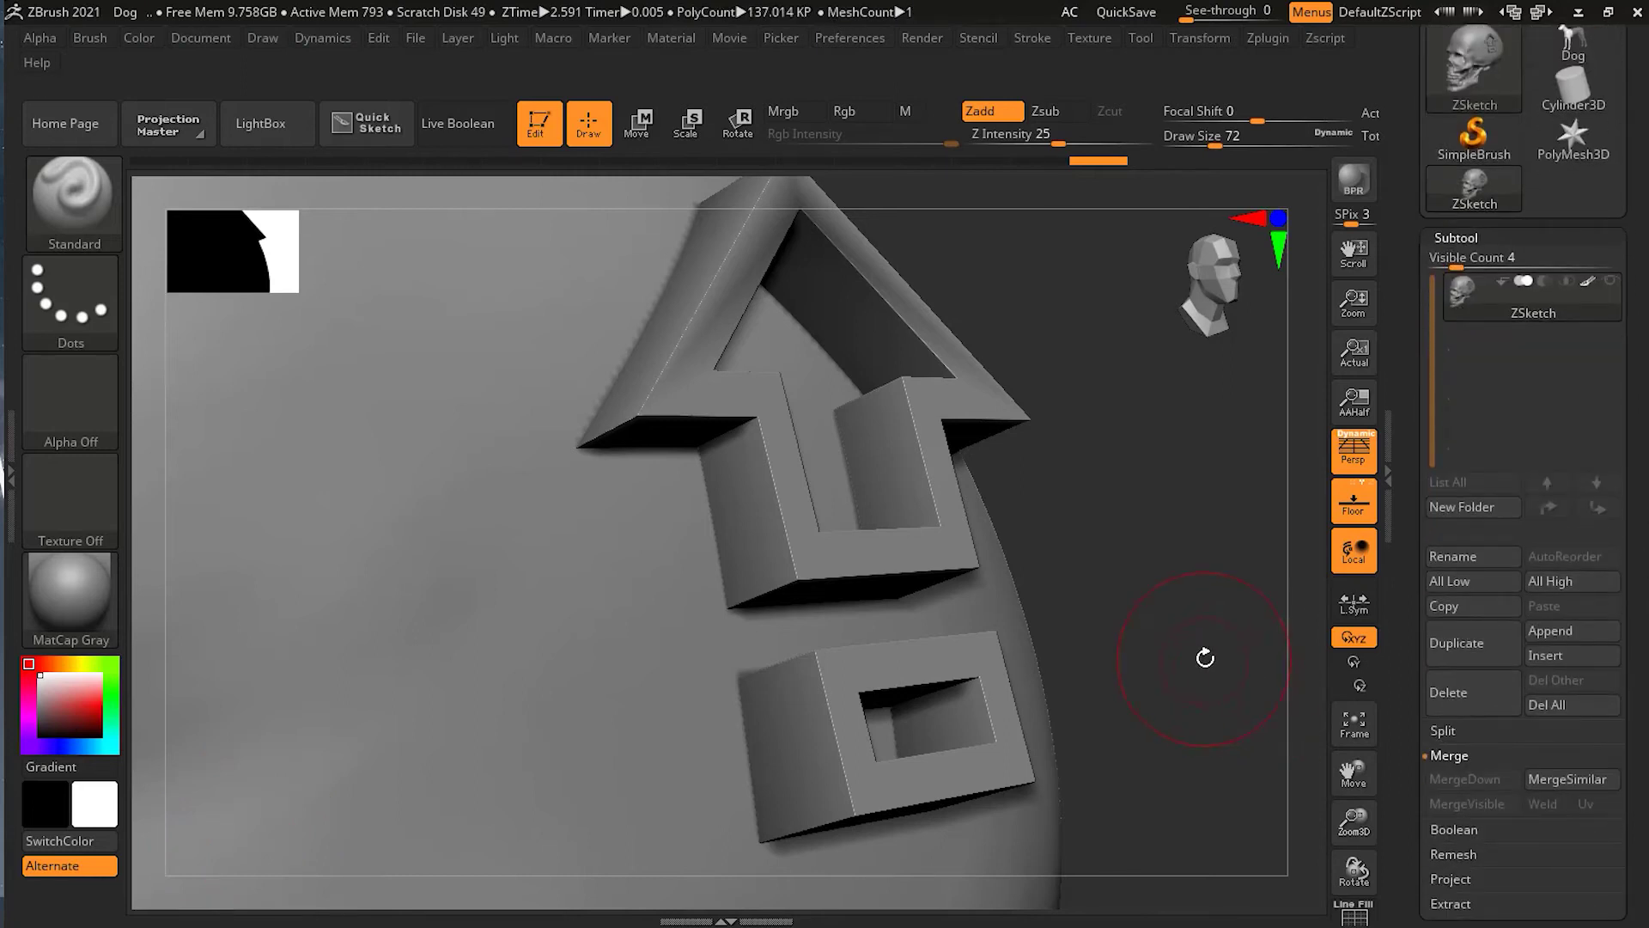
pyautogui.keyDown('alt'); pyautogui.moveTo(1207, 652); pyautogui.dragTo(1156, 562); pyautogui.keyUp('alt')
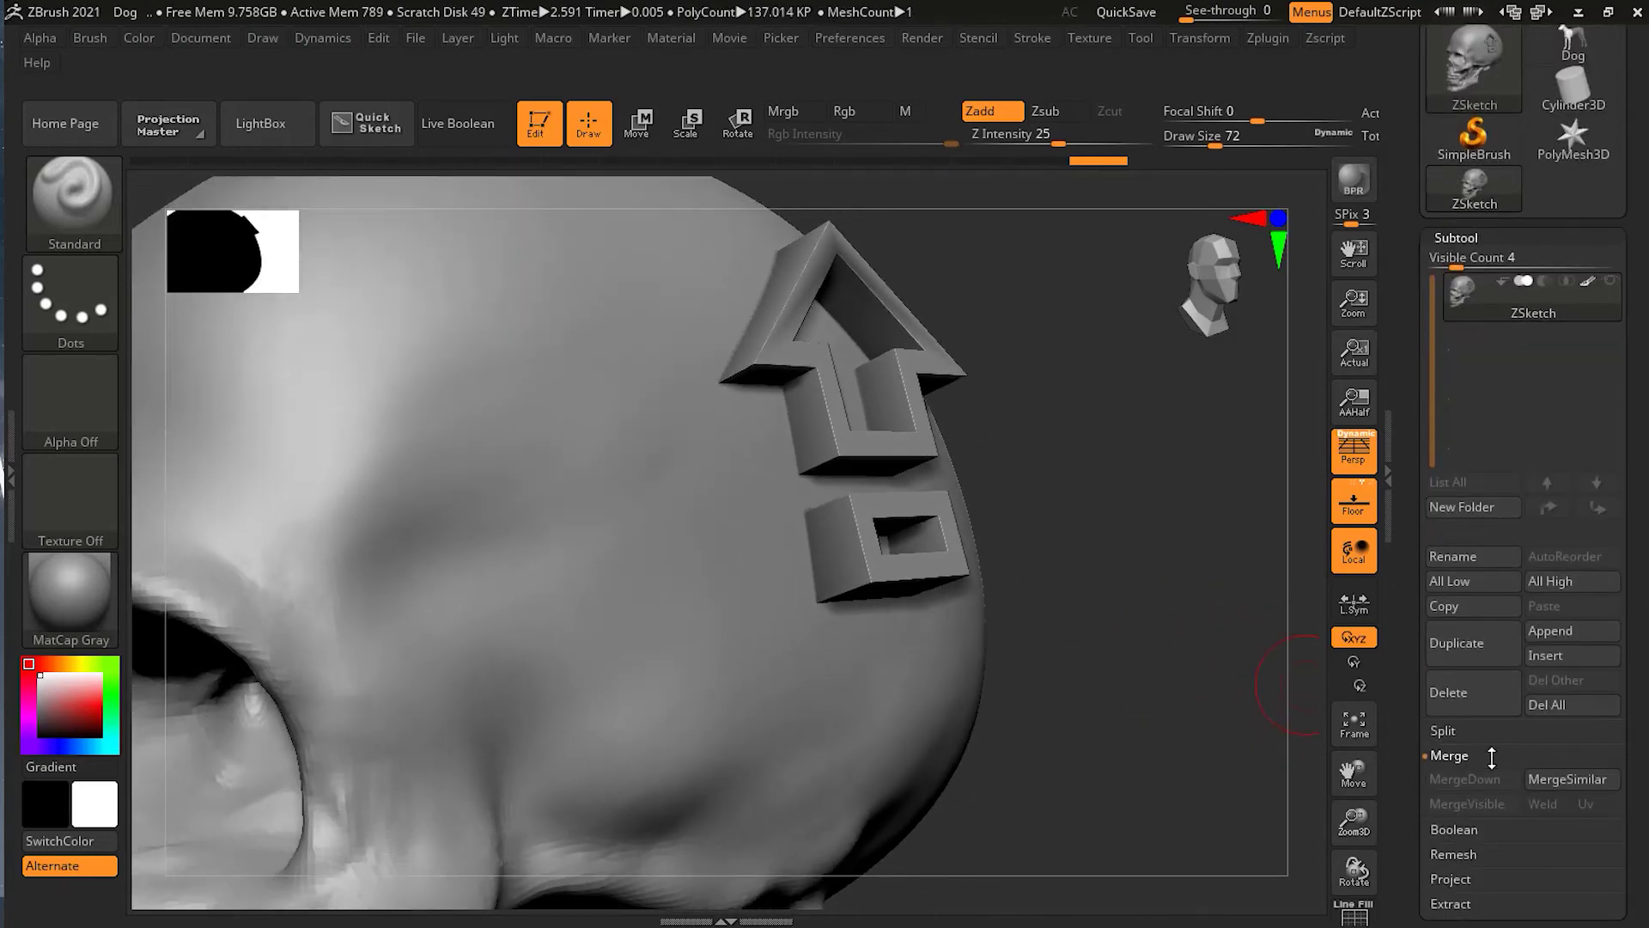
pyautogui.click(1451, 729)
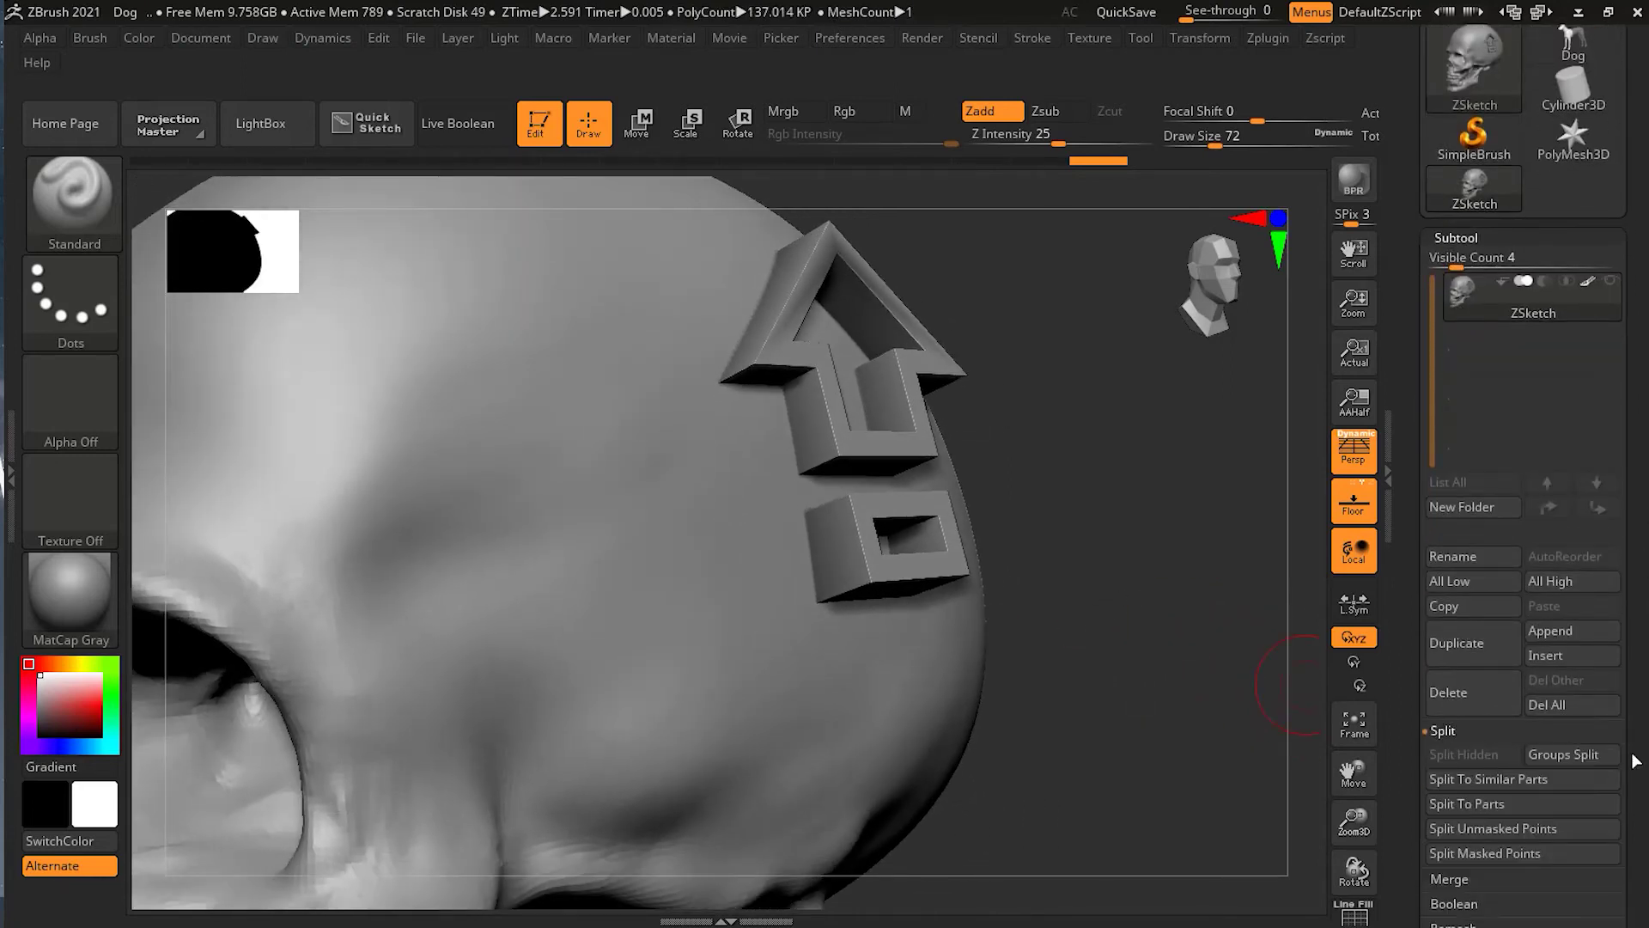
pyautogui.click(1513, 811)
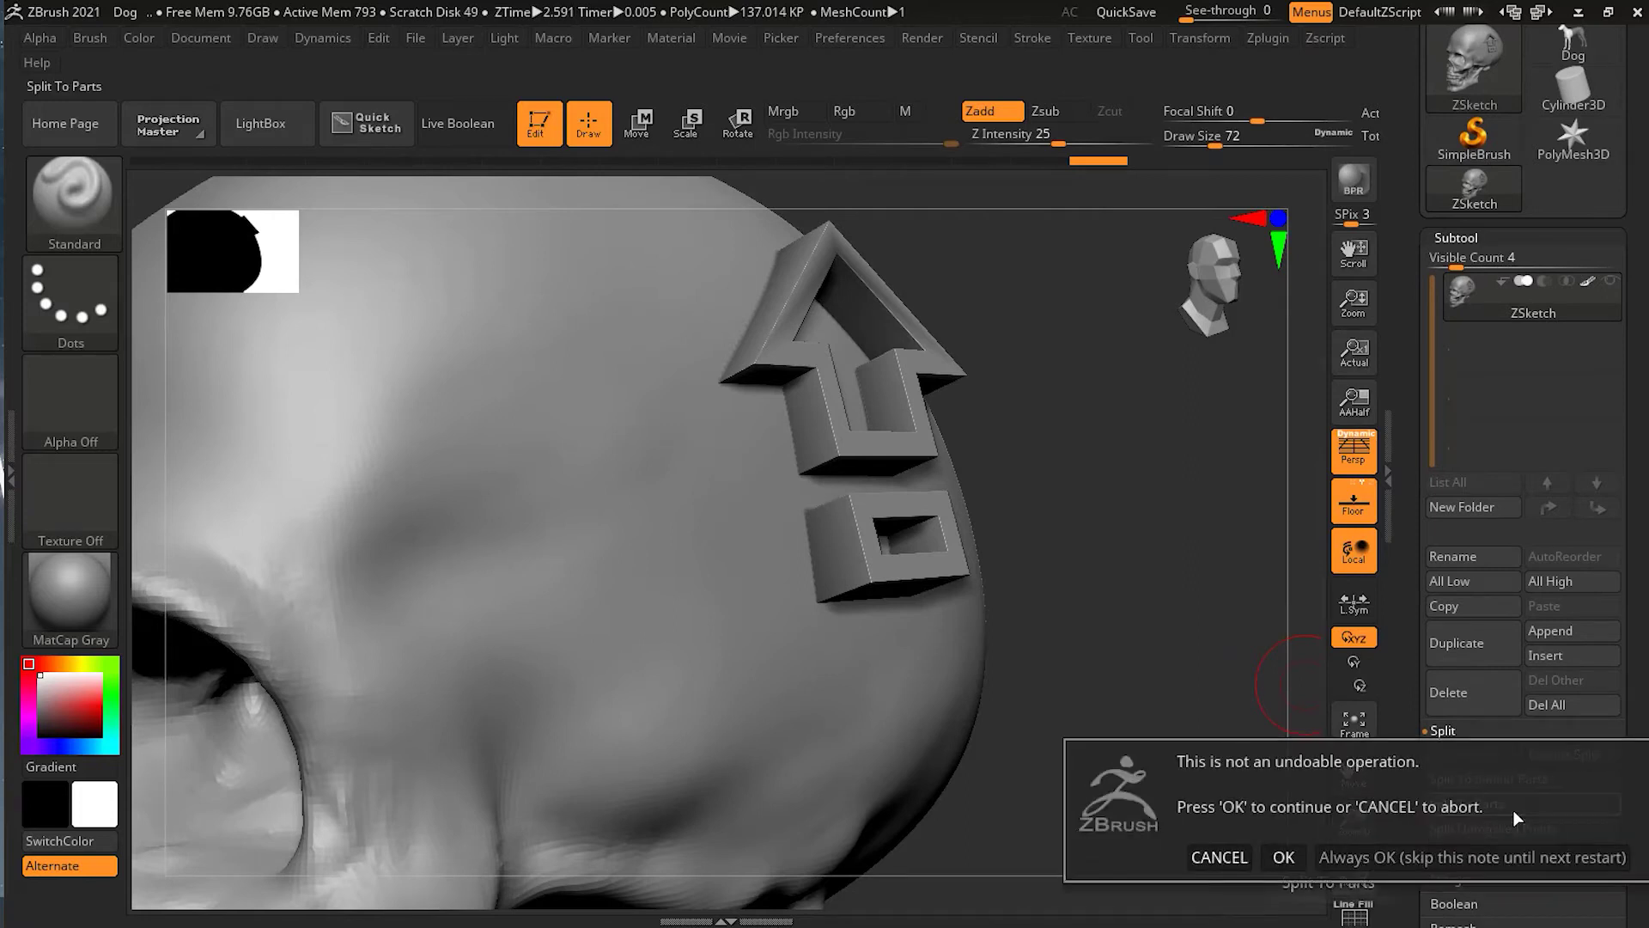
pyautogui.click(1283, 856)
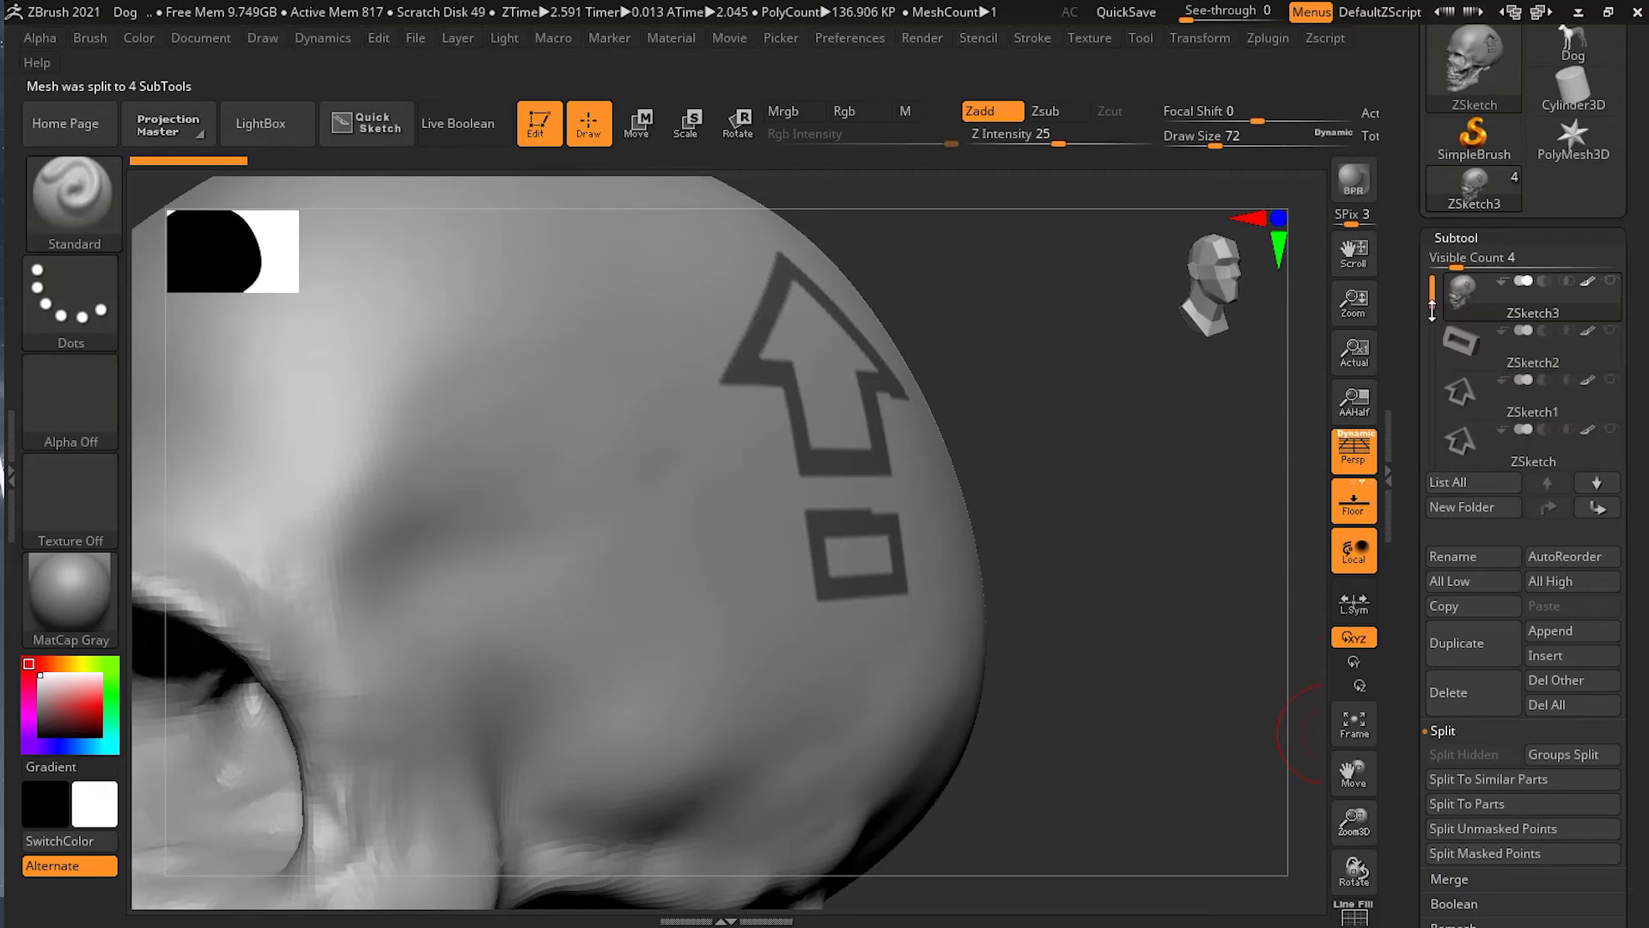
# Show only the skull subtool and invert its arrow and rectangle mask.
pyautogui.moveTo(1523, 342)
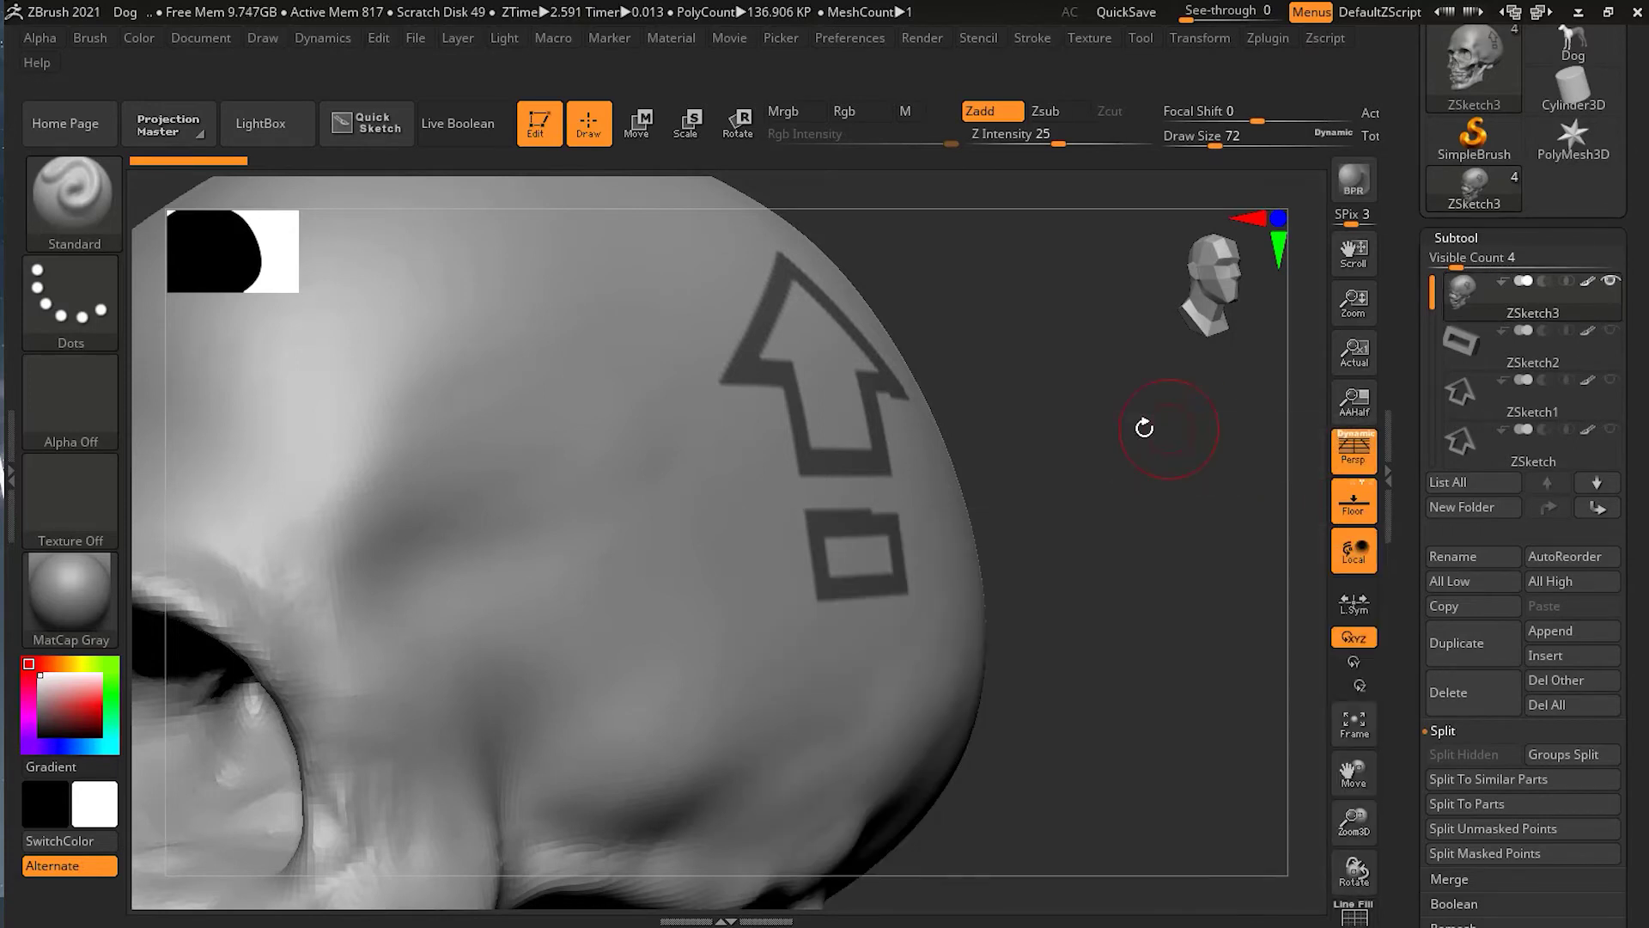
pyautogui.moveTo(1067, 420)
pyautogui.mouseDown()
pyautogui.moveTo(1056, 438)
pyautogui.moveTo(1159, 406)
pyautogui.moveTo(1101, 420)
pyautogui.moveTo(1116, 427)
pyautogui.moveTo(1067, 413)
pyautogui.moveTo(1177, 416)
pyautogui.moveTo(1104, 446)
pyautogui.moveTo(1106, 430)
pyautogui.mouseUp()
pyautogui.moveTo(1105, 371); pyautogui.dragTo(1136, 512)
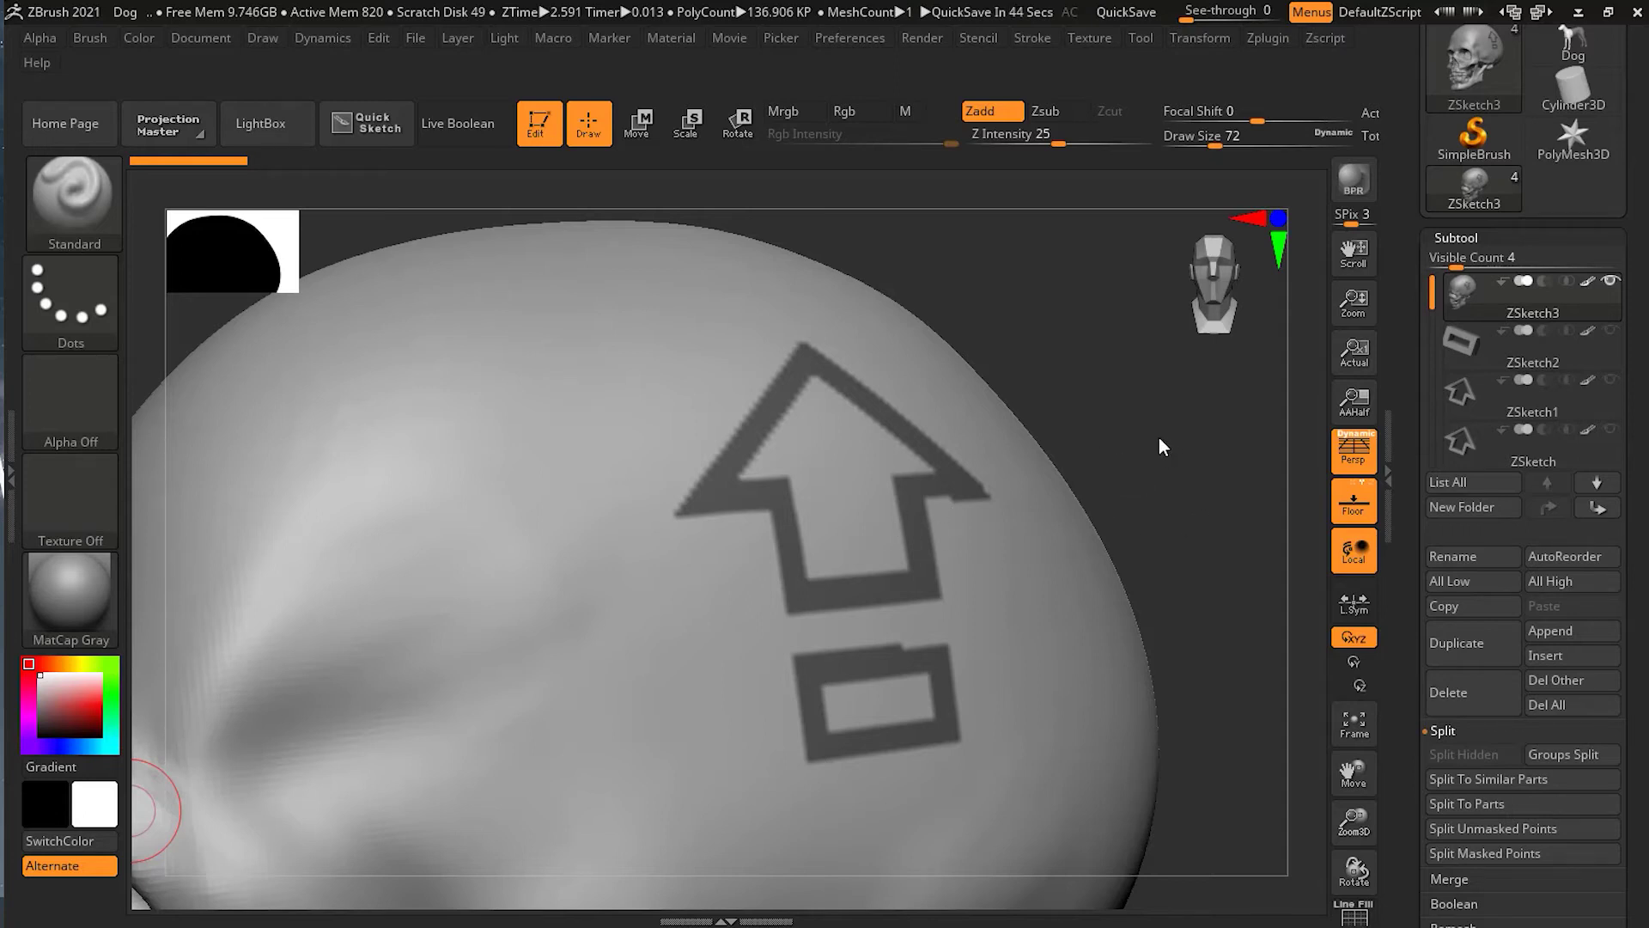
pyautogui.press('ctrl')
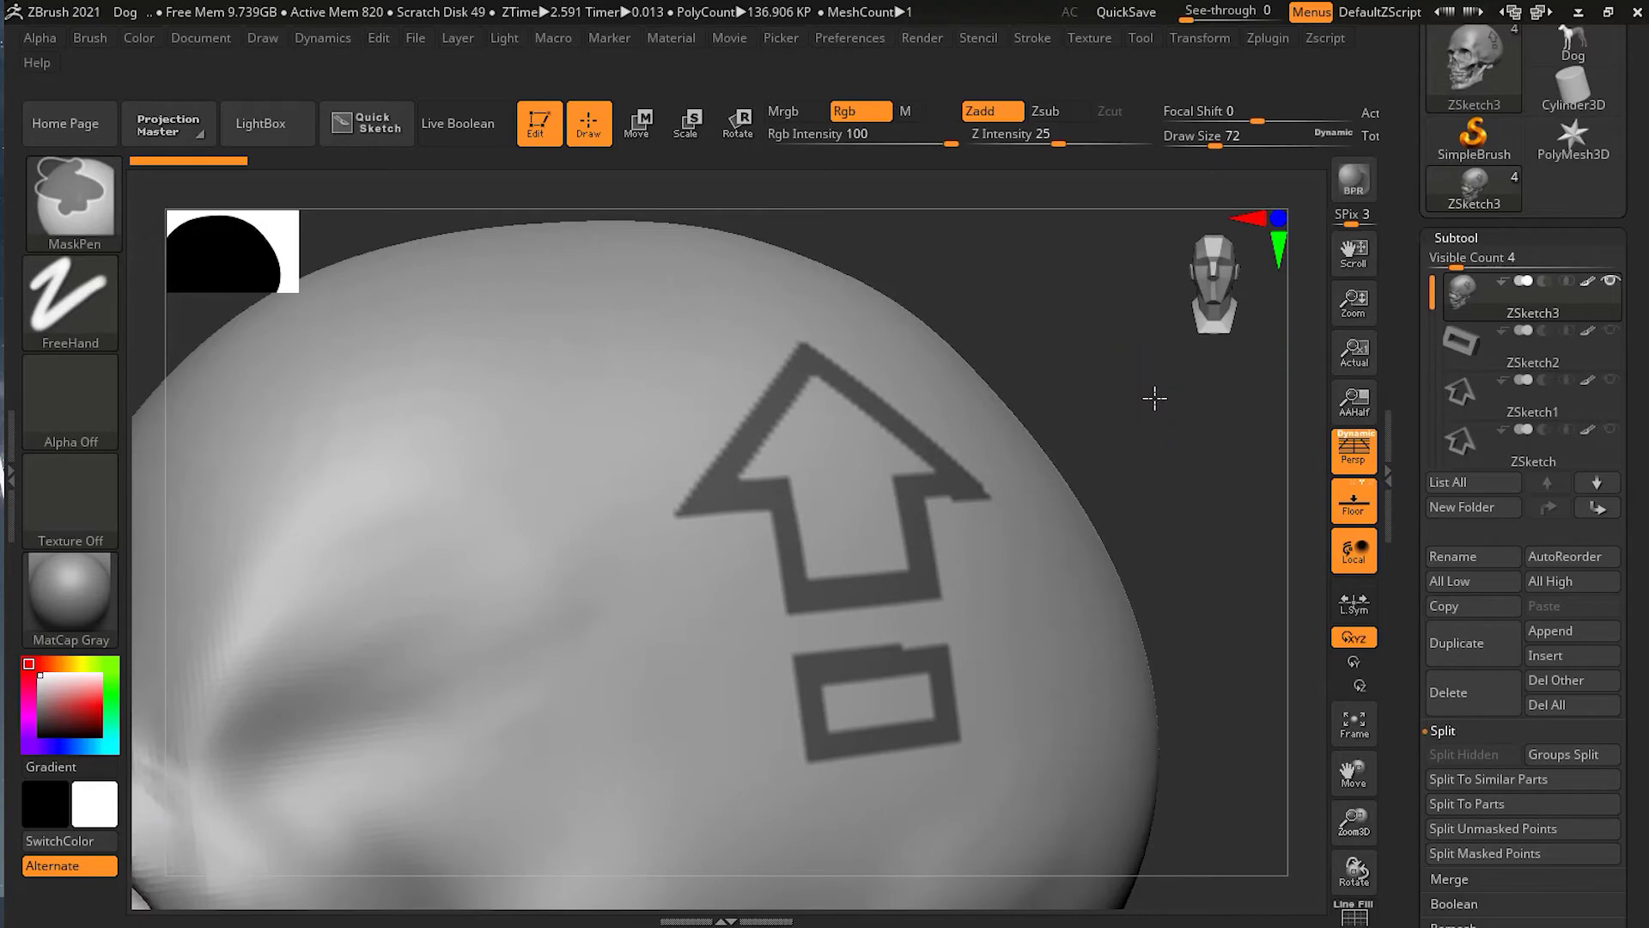
pyautogui.keyDown('ctrl'); pyautogui.click(1157, 397); pyautogui.keyUp('ctrl')
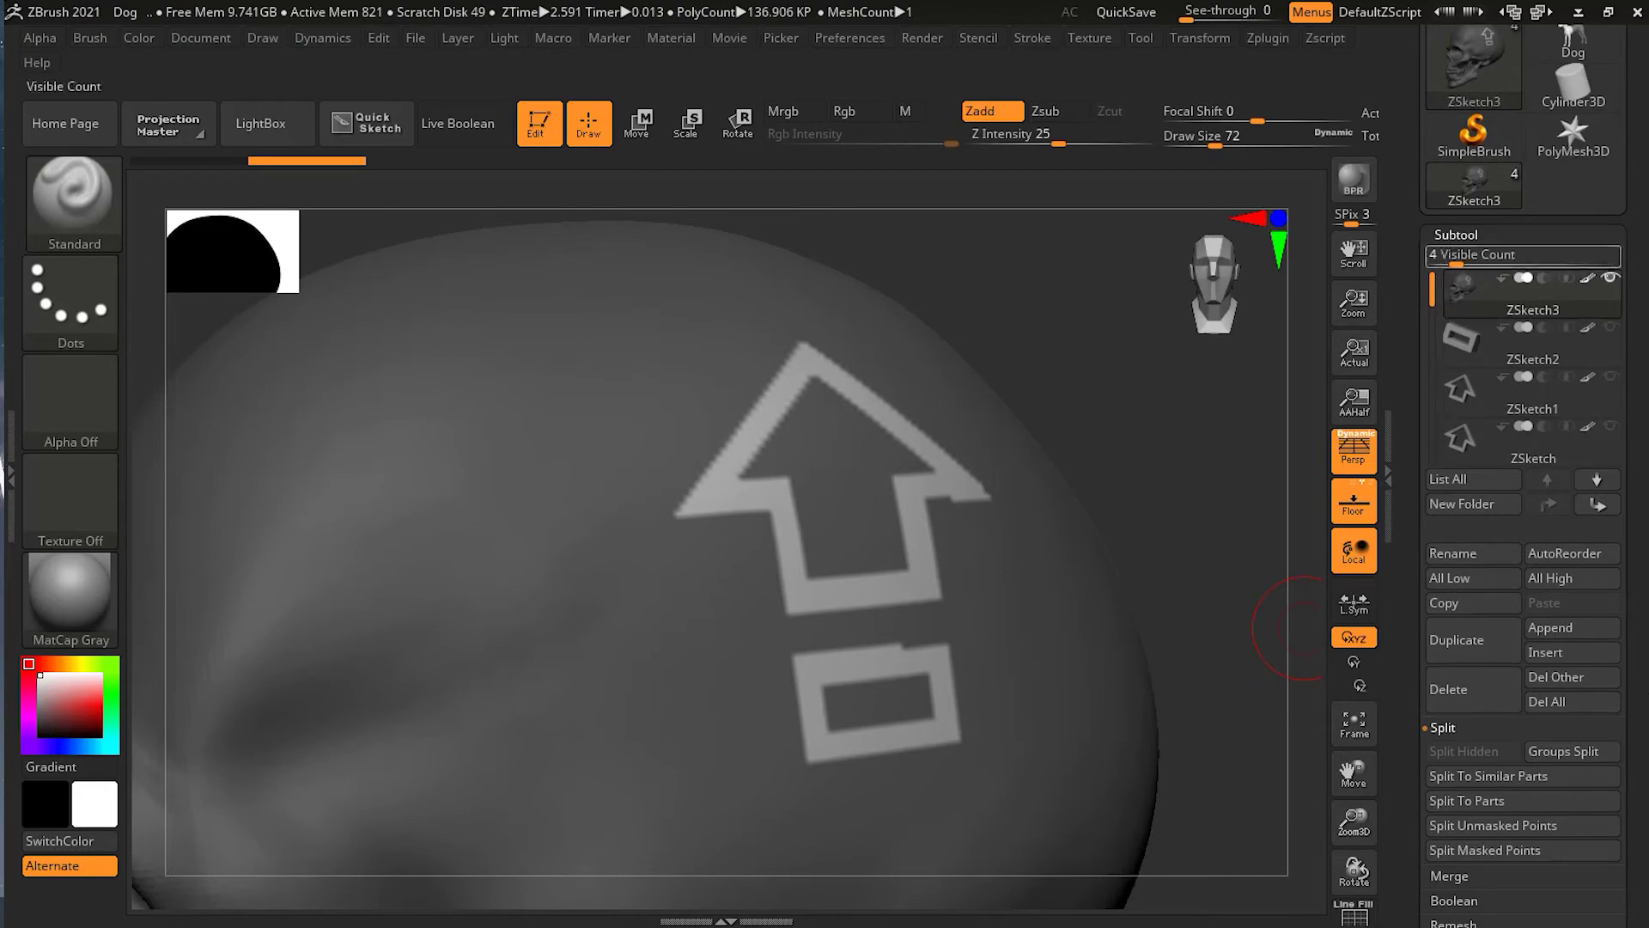
# Open the Masking settings and blur the inverted mask on the skull.
pyautogui.scroll(-10, 1524, 284)
pyautogui.scroll(2, 1642, 502)
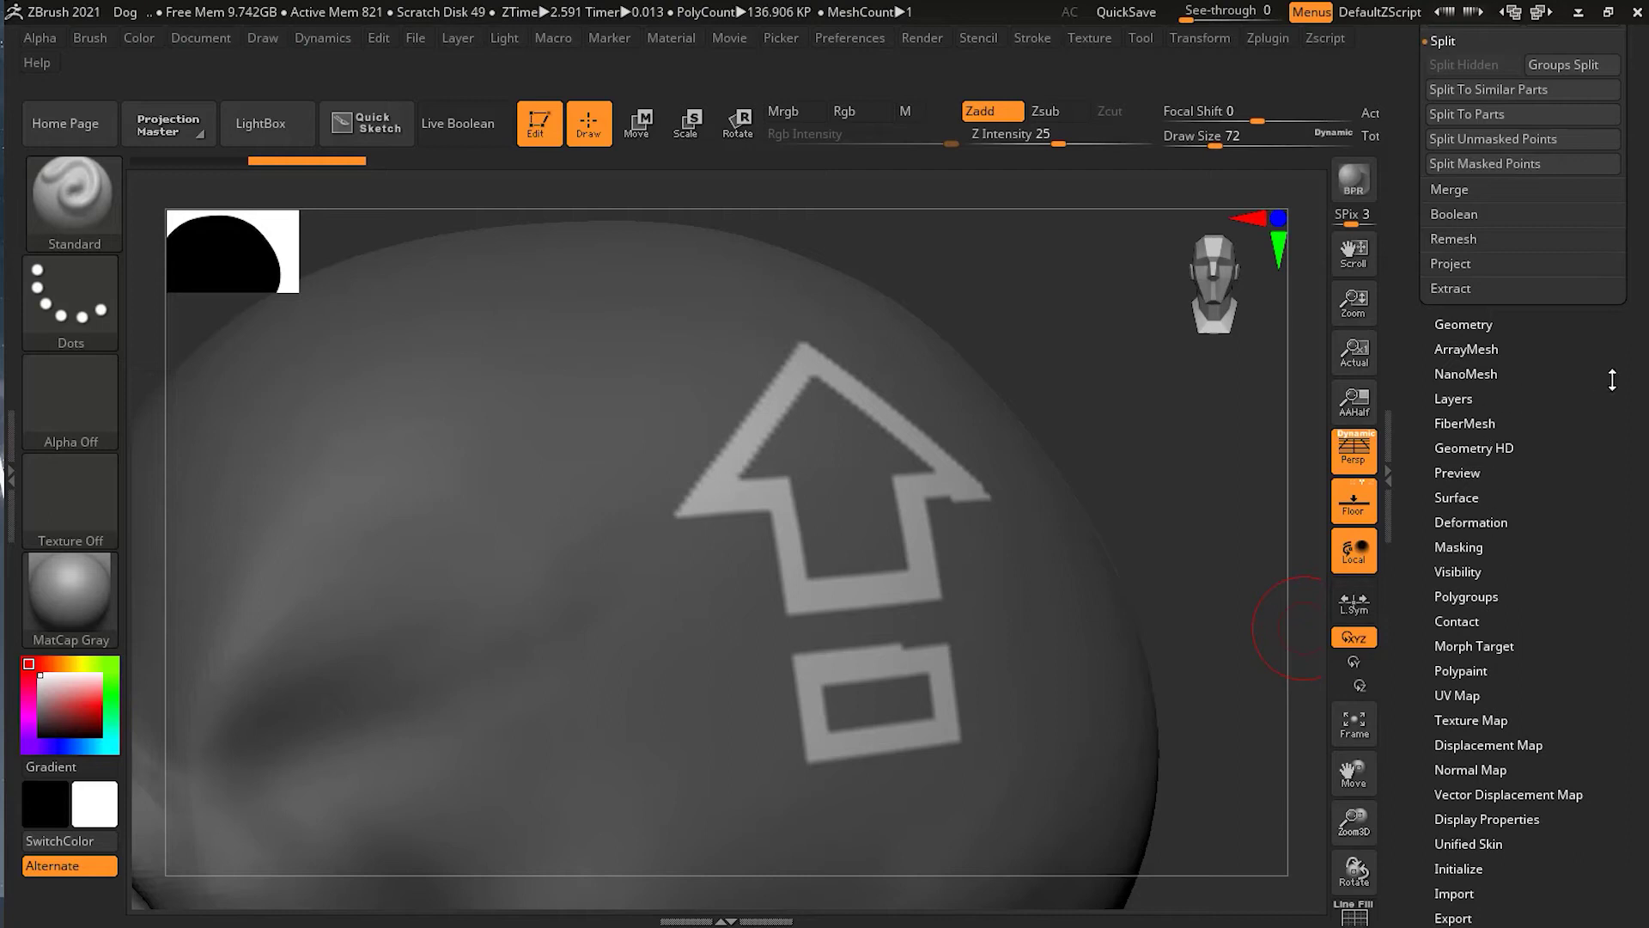
pyautogui.moveTo(1636, 631); pyautogui.dragTo(1631, 554)
pyautogui.scroll(-1, 1631, 554)
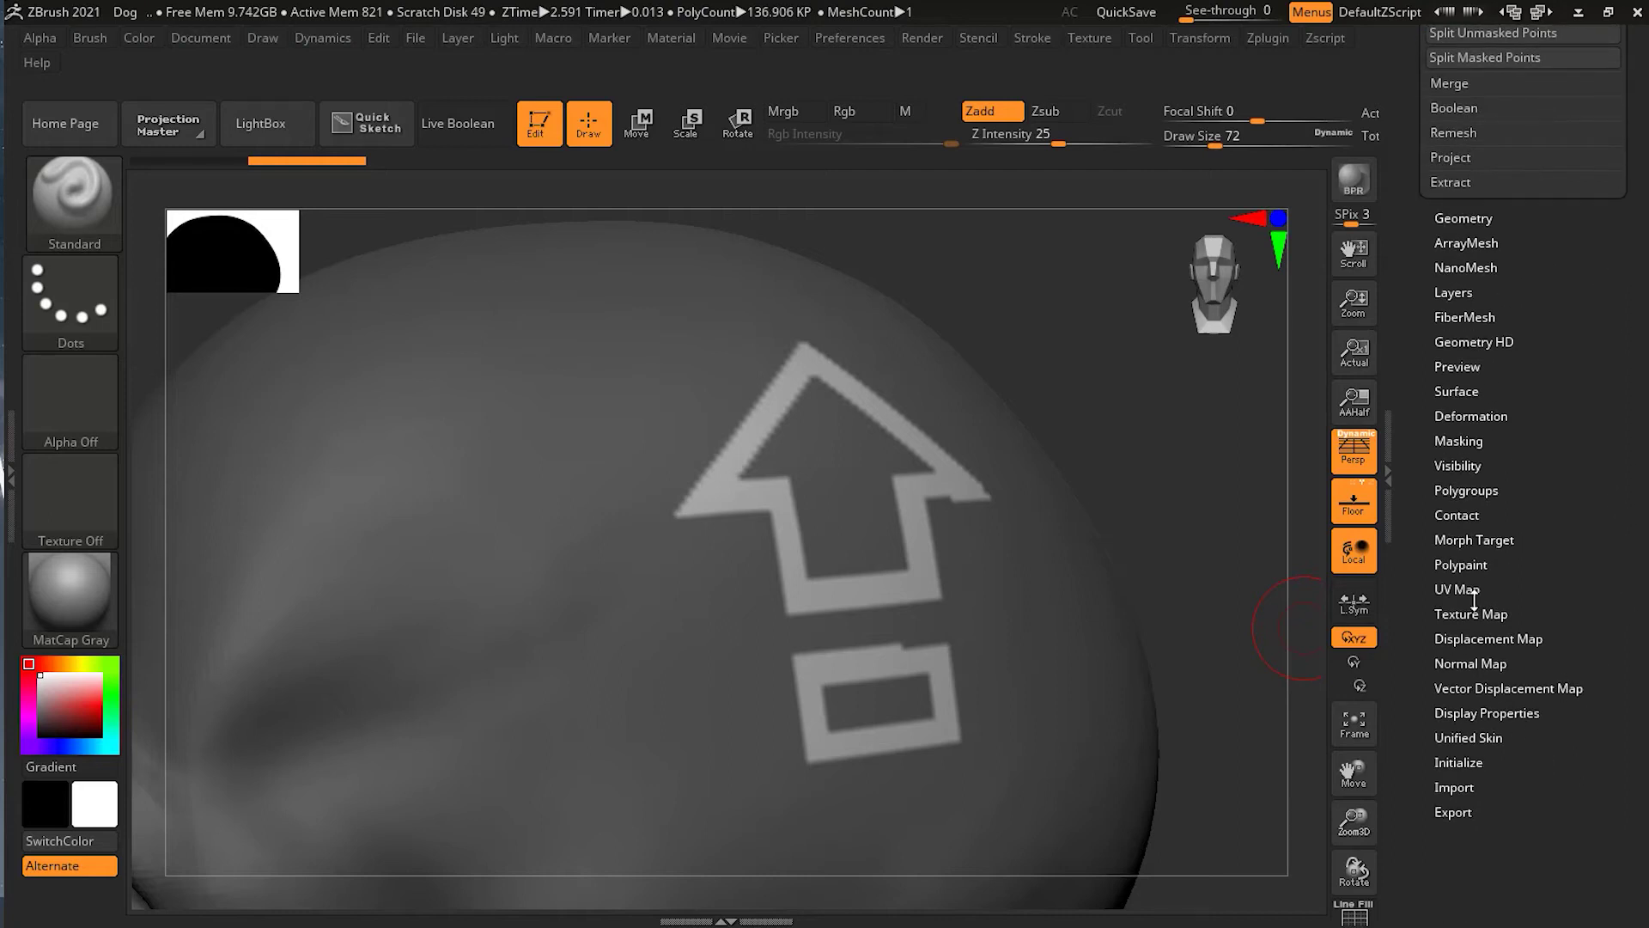
pyautogui.click(1459, 440)
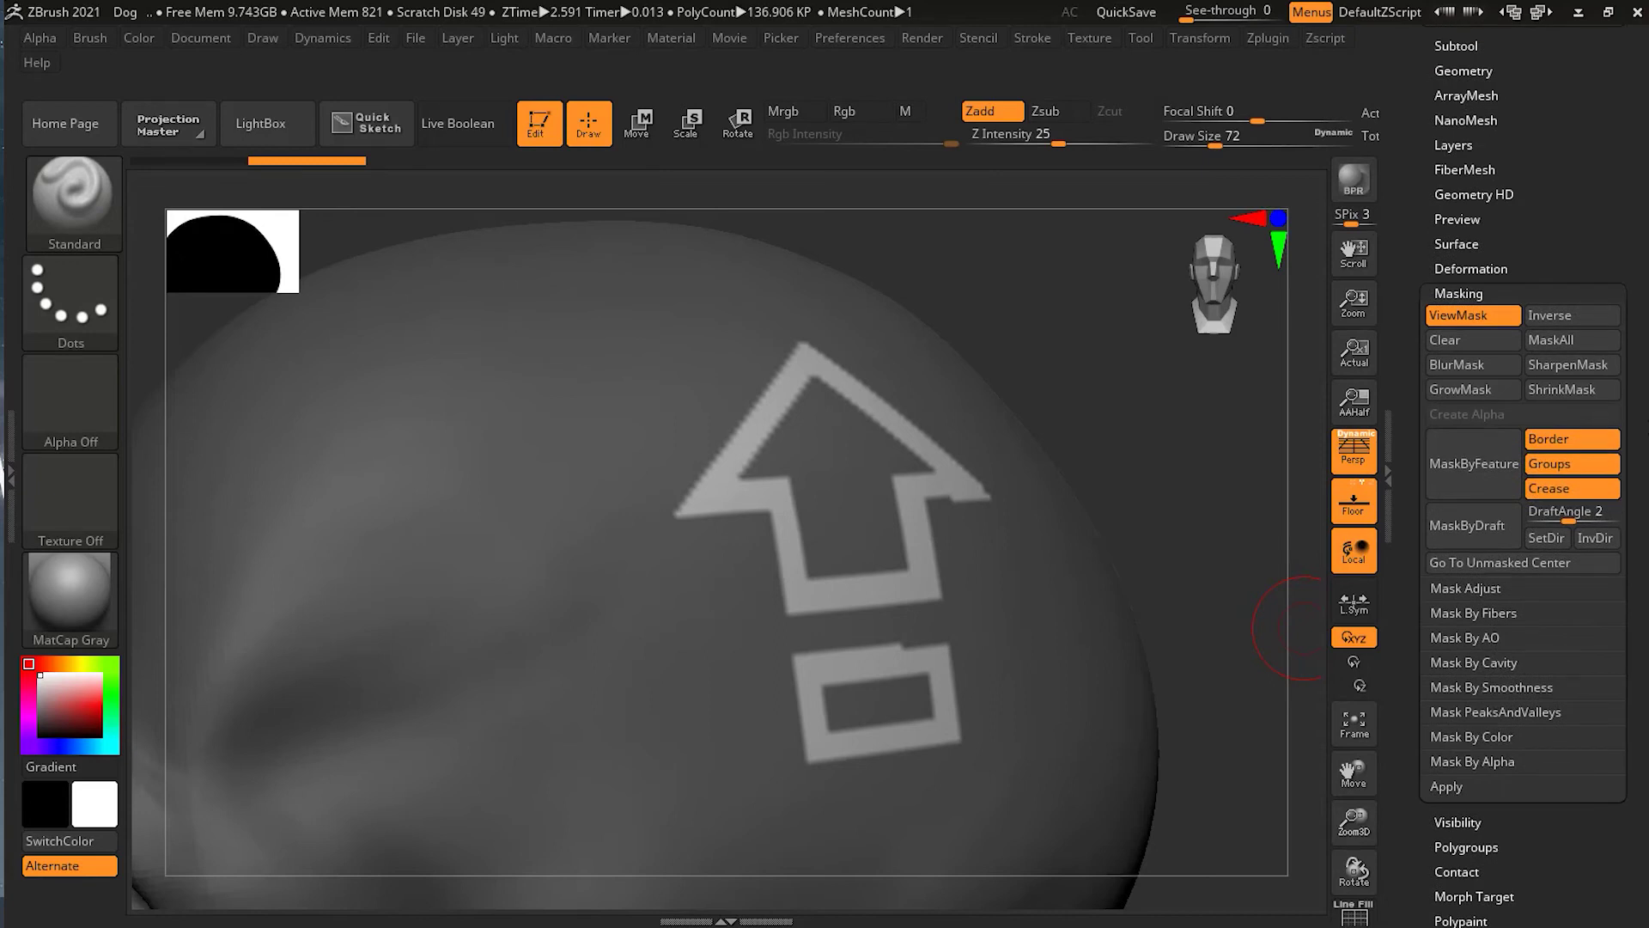
pyautogui.click(1460, 367)
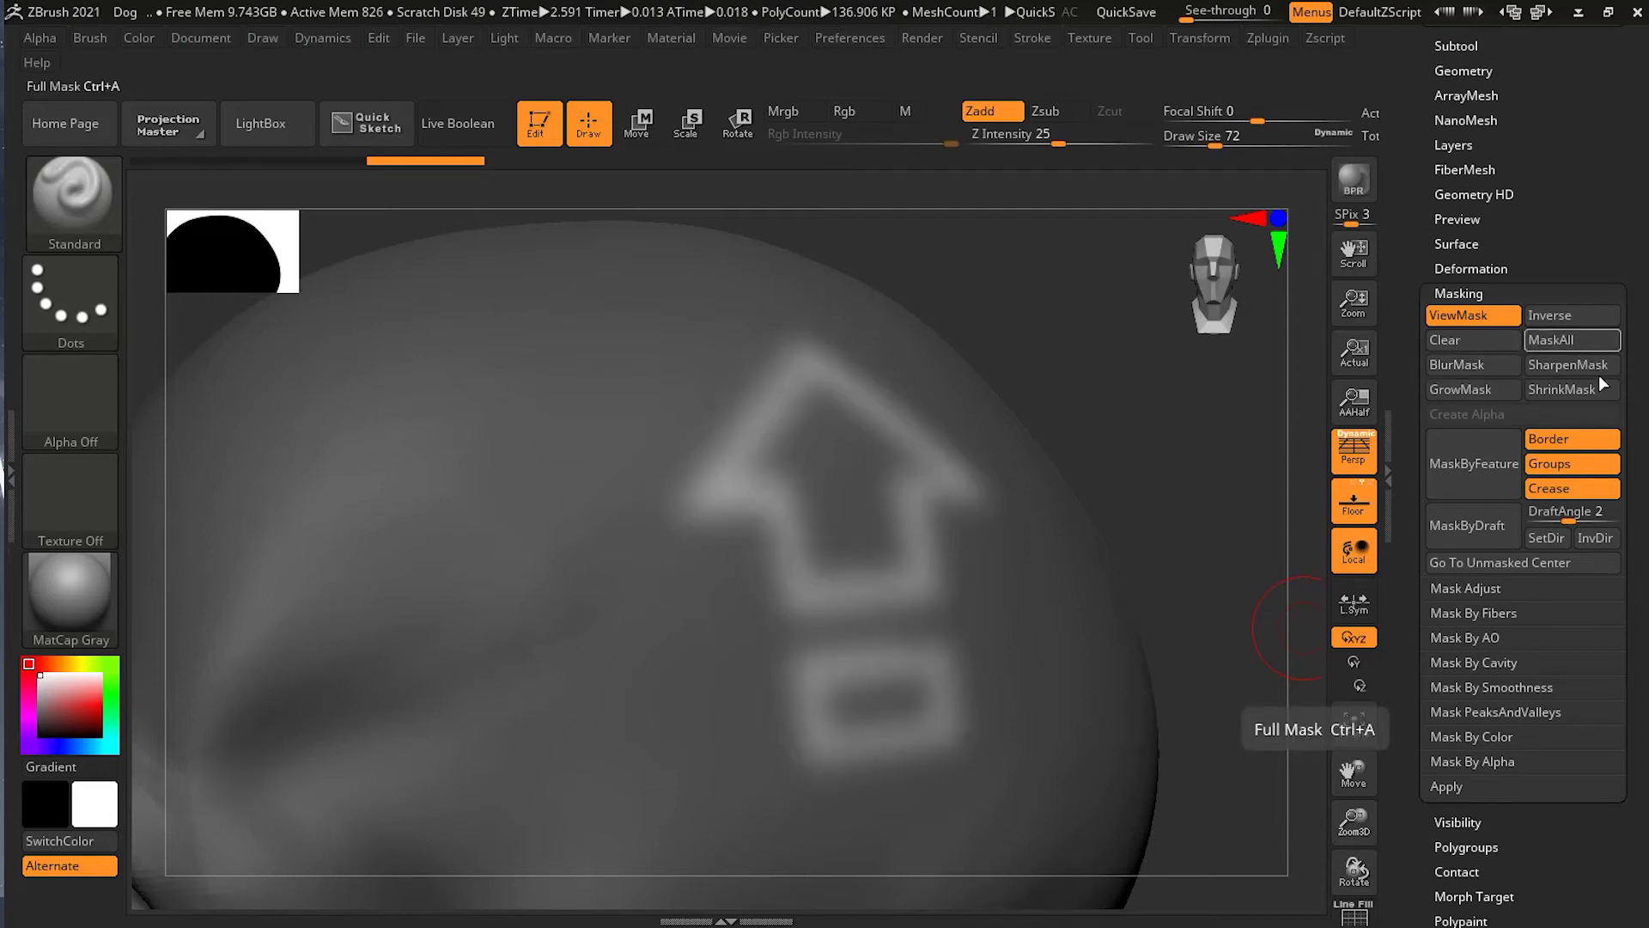
# Sharpen the blurred skull mask in several passes.
pyautogui.click(1553, 368)
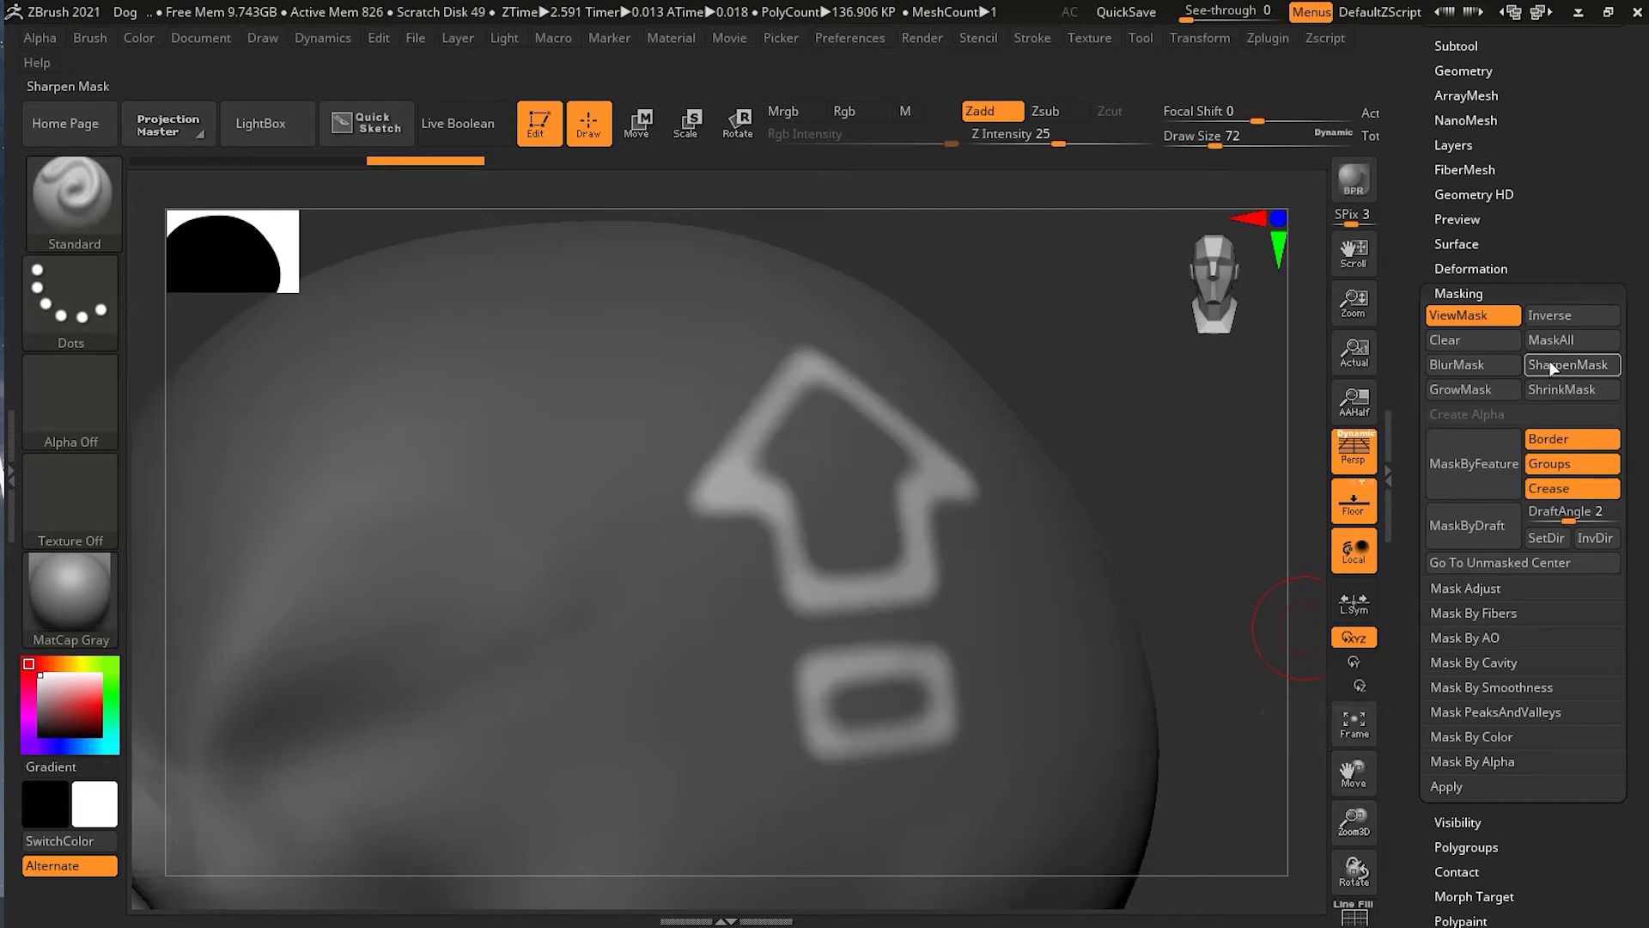
pyautogui.click(1553, 368)
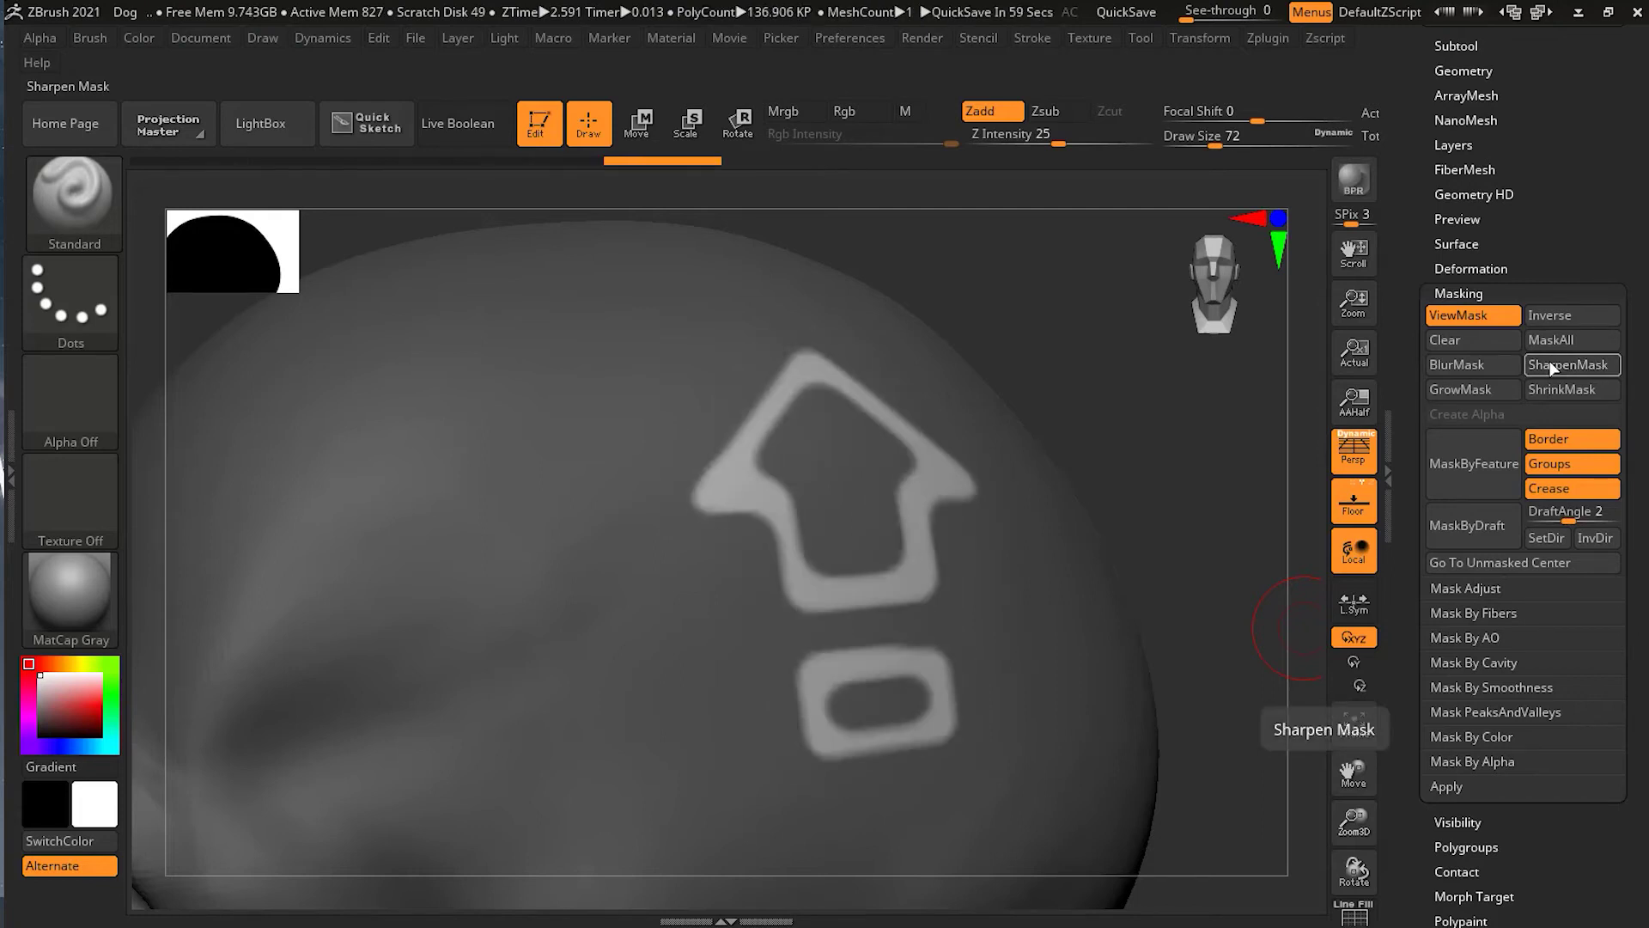
pyautogui.click(1553, 367)
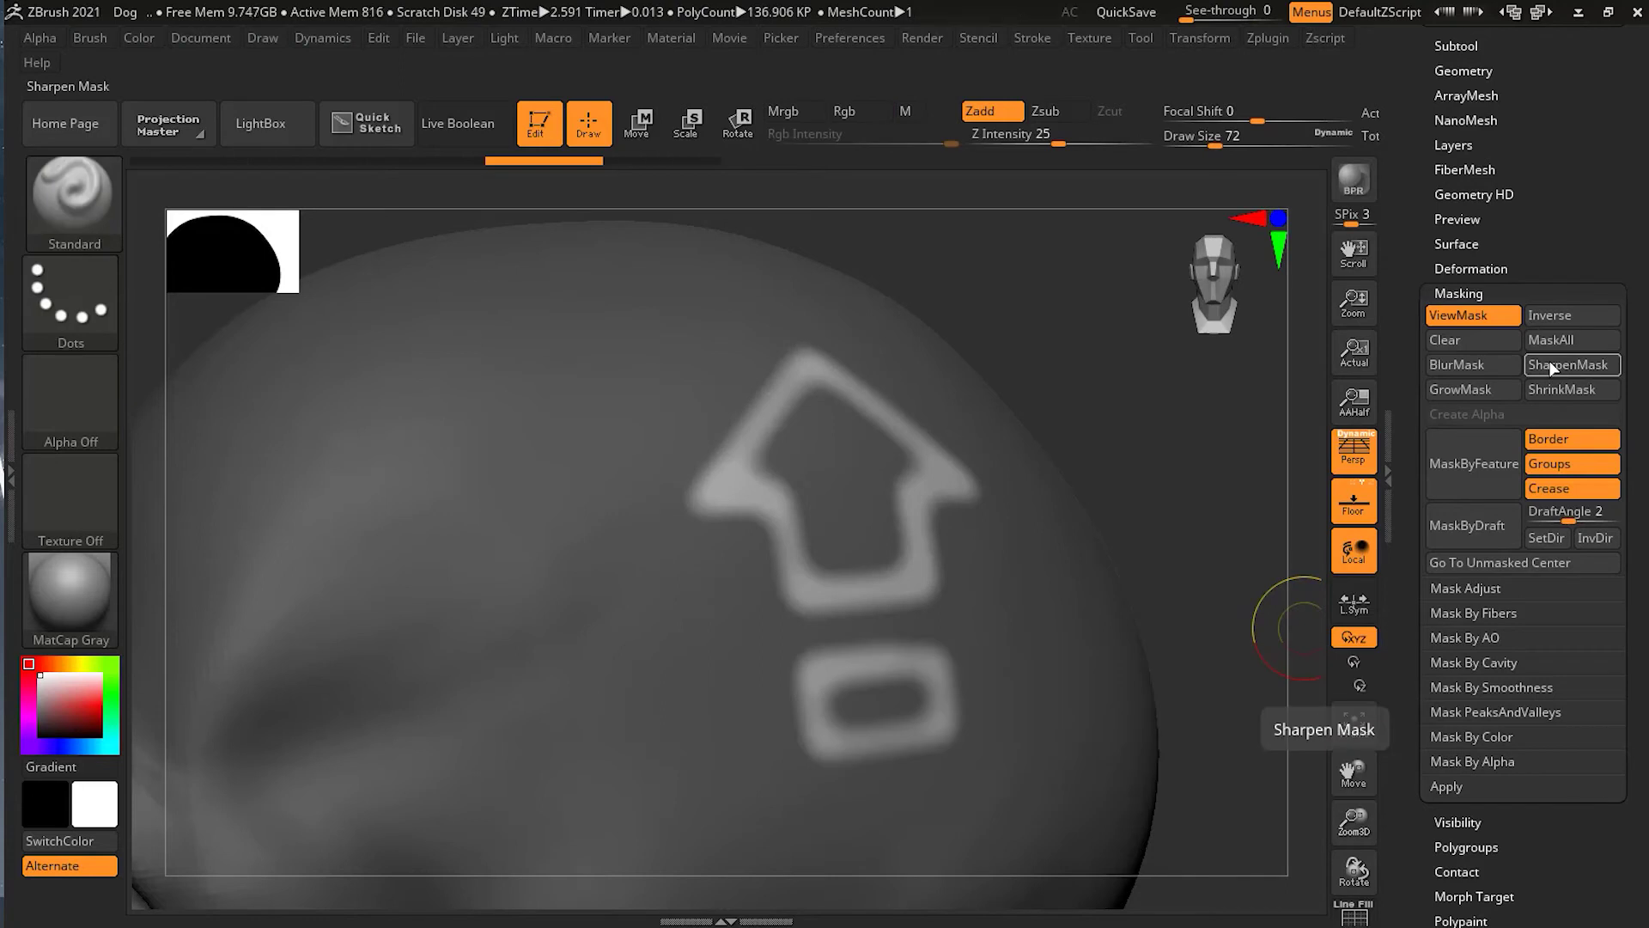
pyautogui.click(1553, 367)
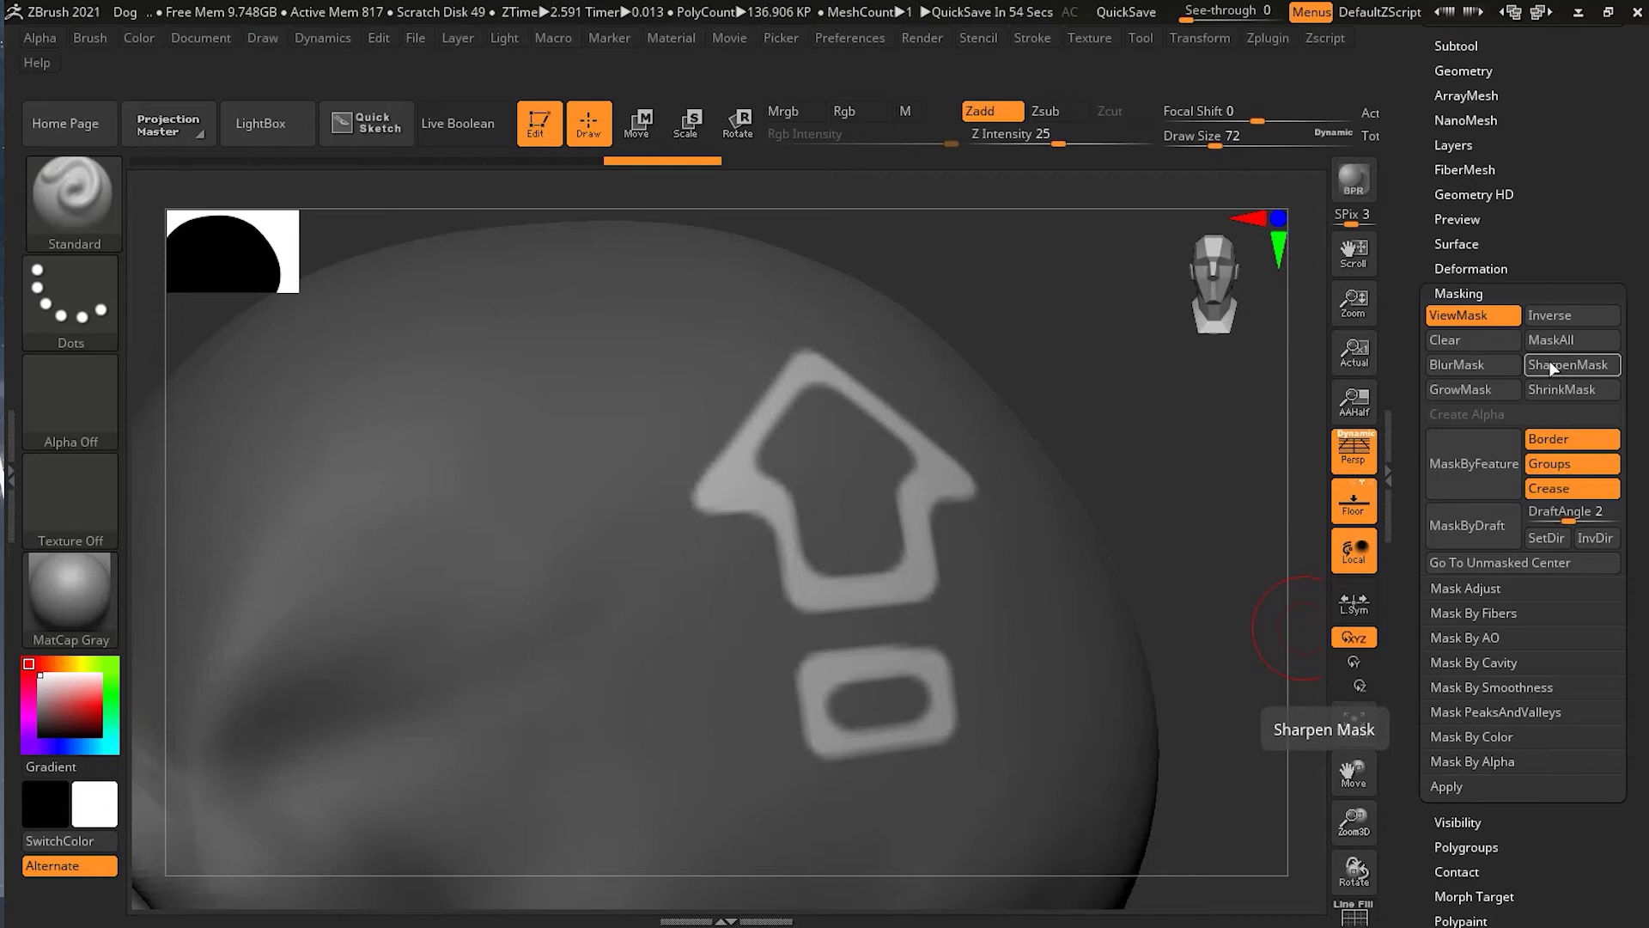
# Undo the sharpening and blurring of the skull's mask.
pyautogui.press('ctrl')
pyautogui.click(1553, 365)
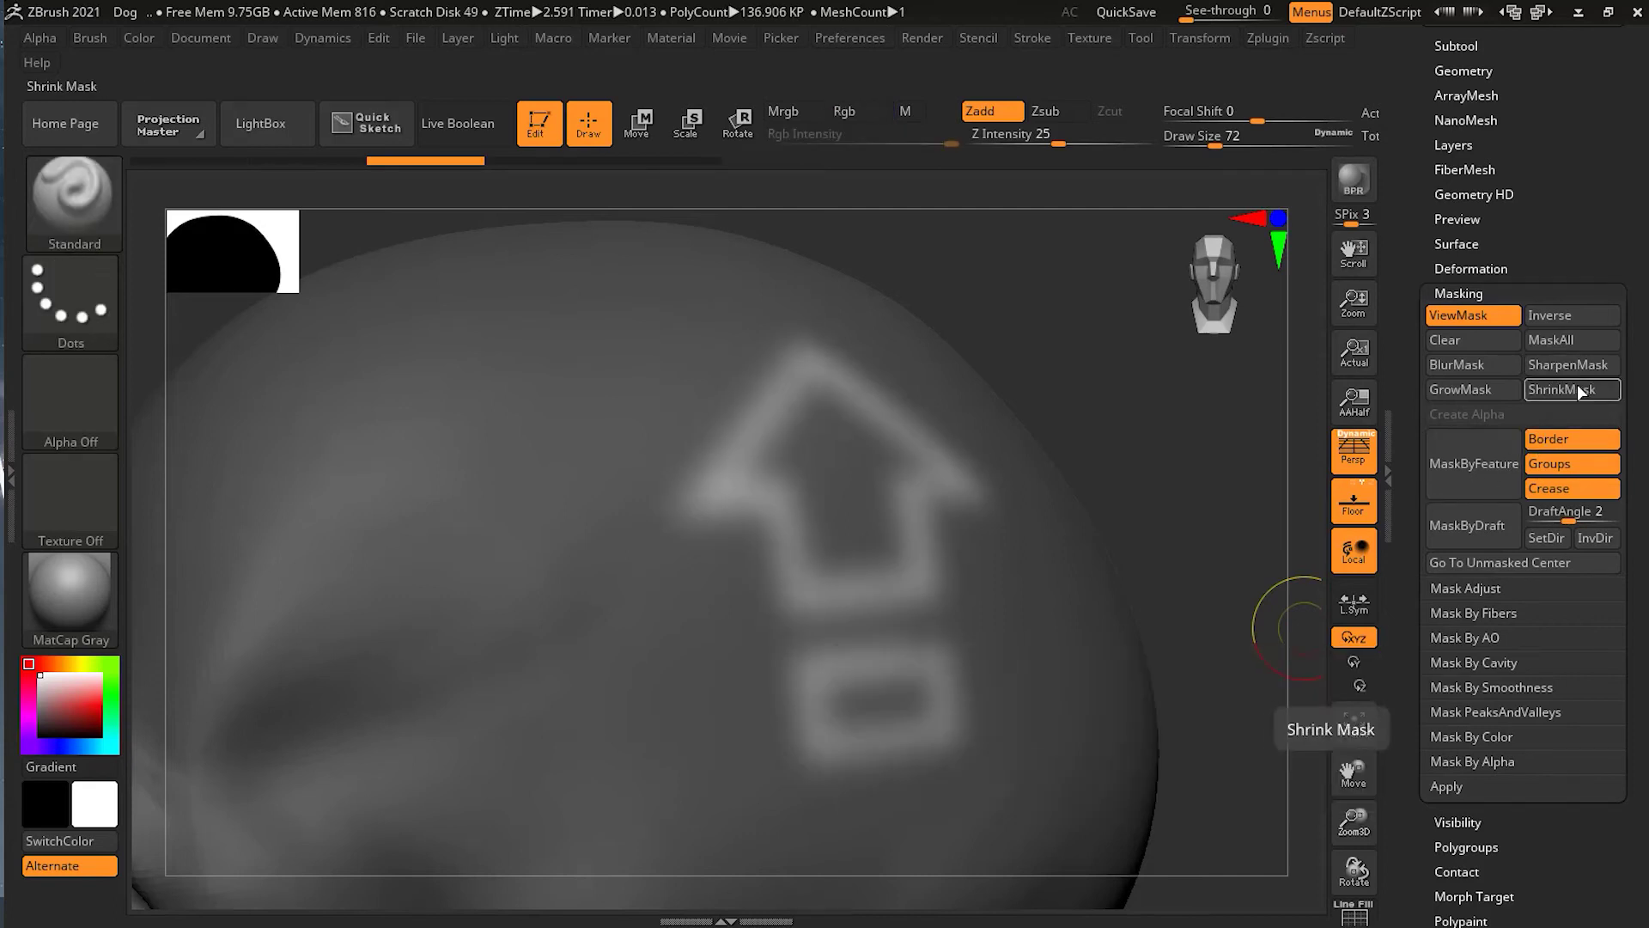
pyautogui.click(1563, 363)
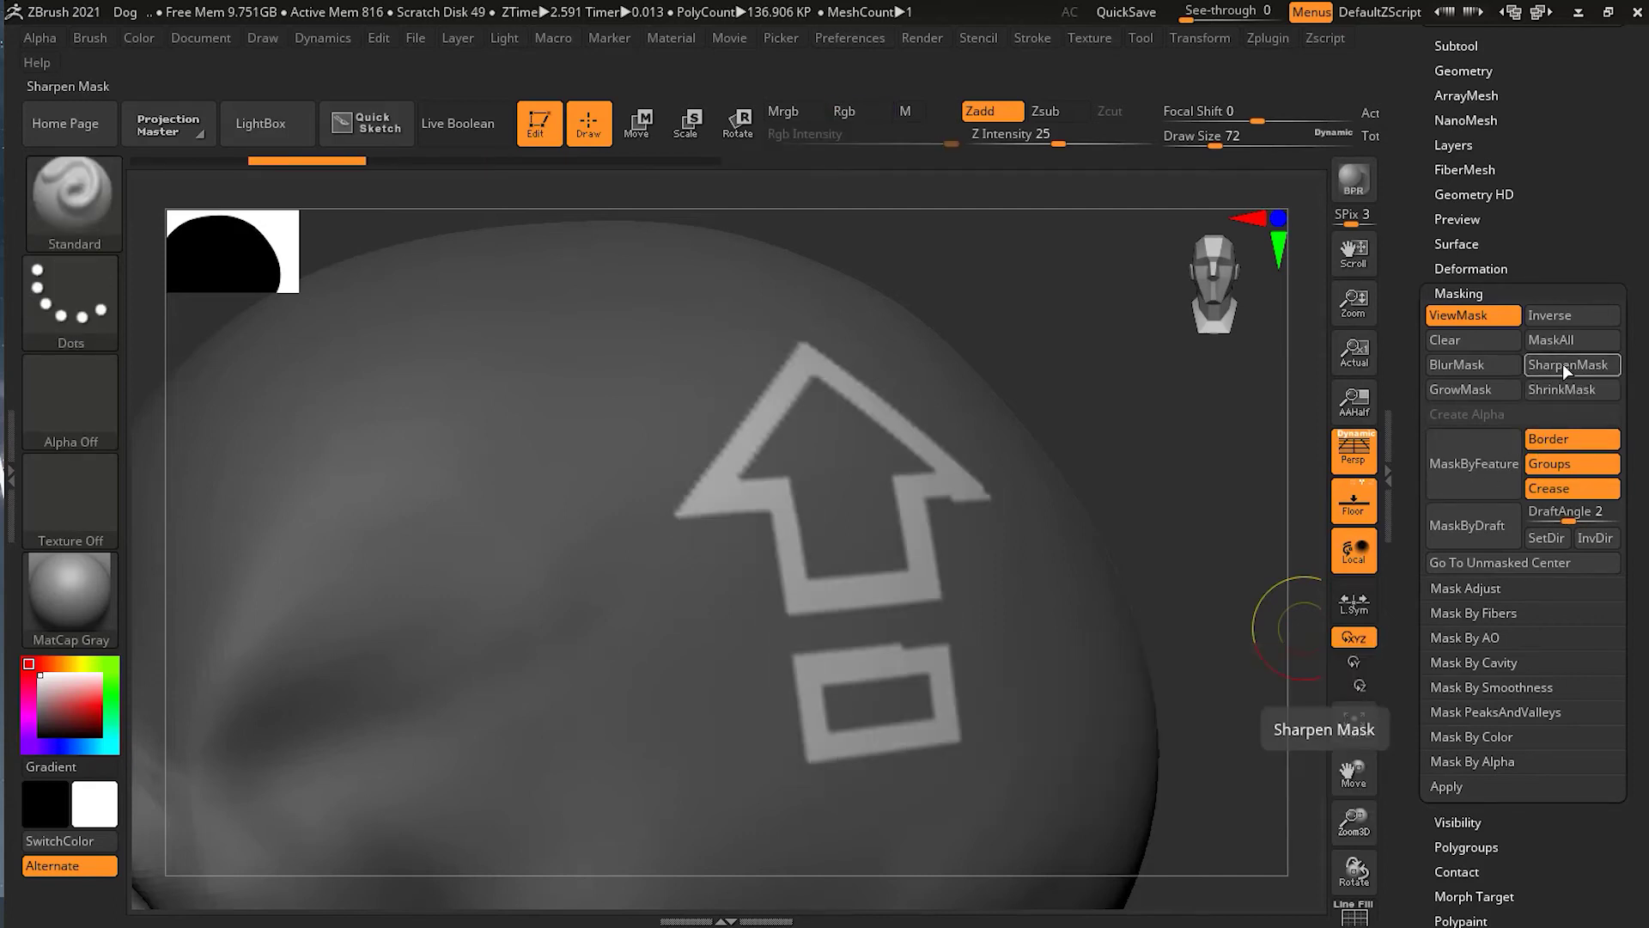
pyautogui.click(1568, 364)
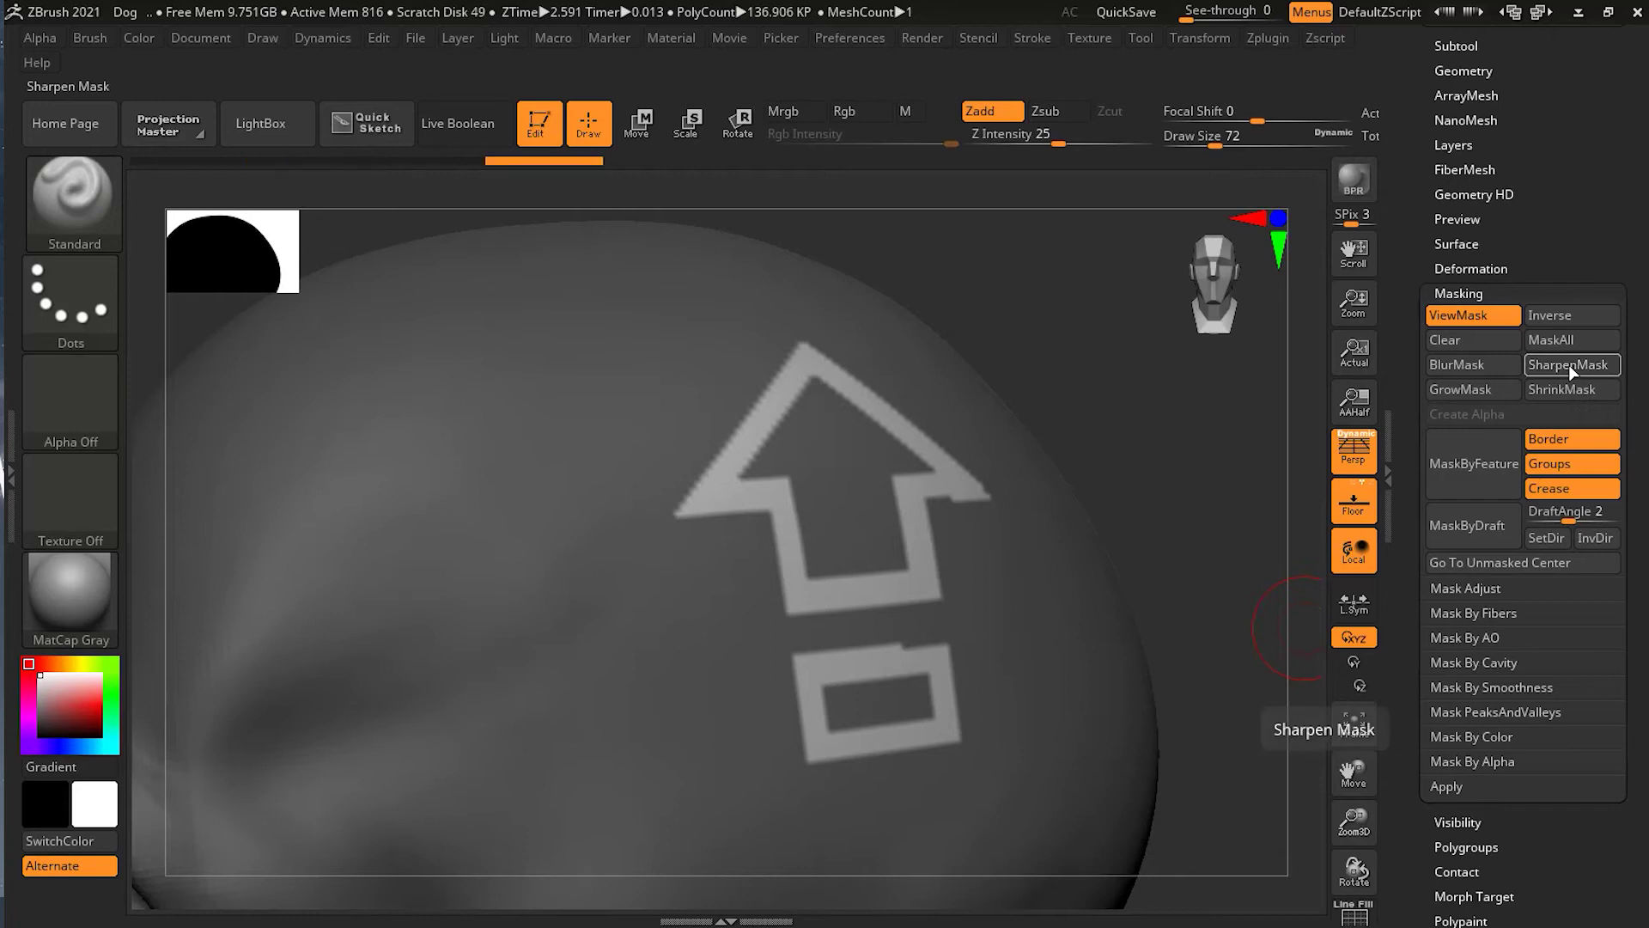
# Try growing and shrinking the inverted mask around the arrow and rectangle, and restore its original outline.
pyautogui.click(1486, 386)
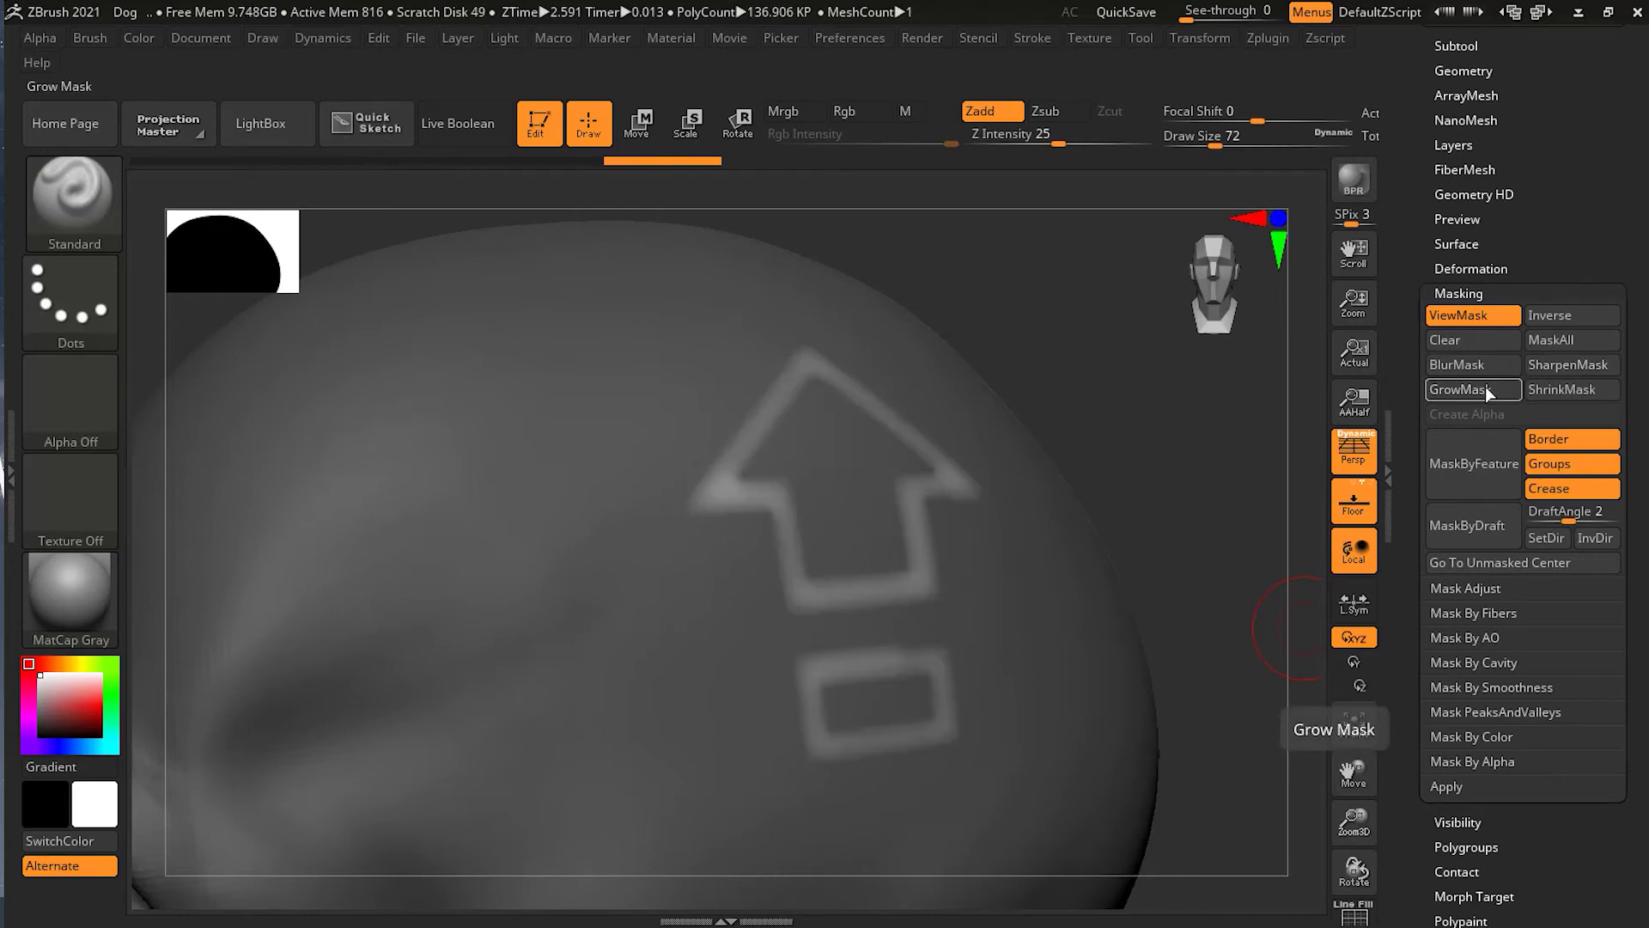
pyautogui.click(1541, 392)
pyautogui.click(1541, 392)
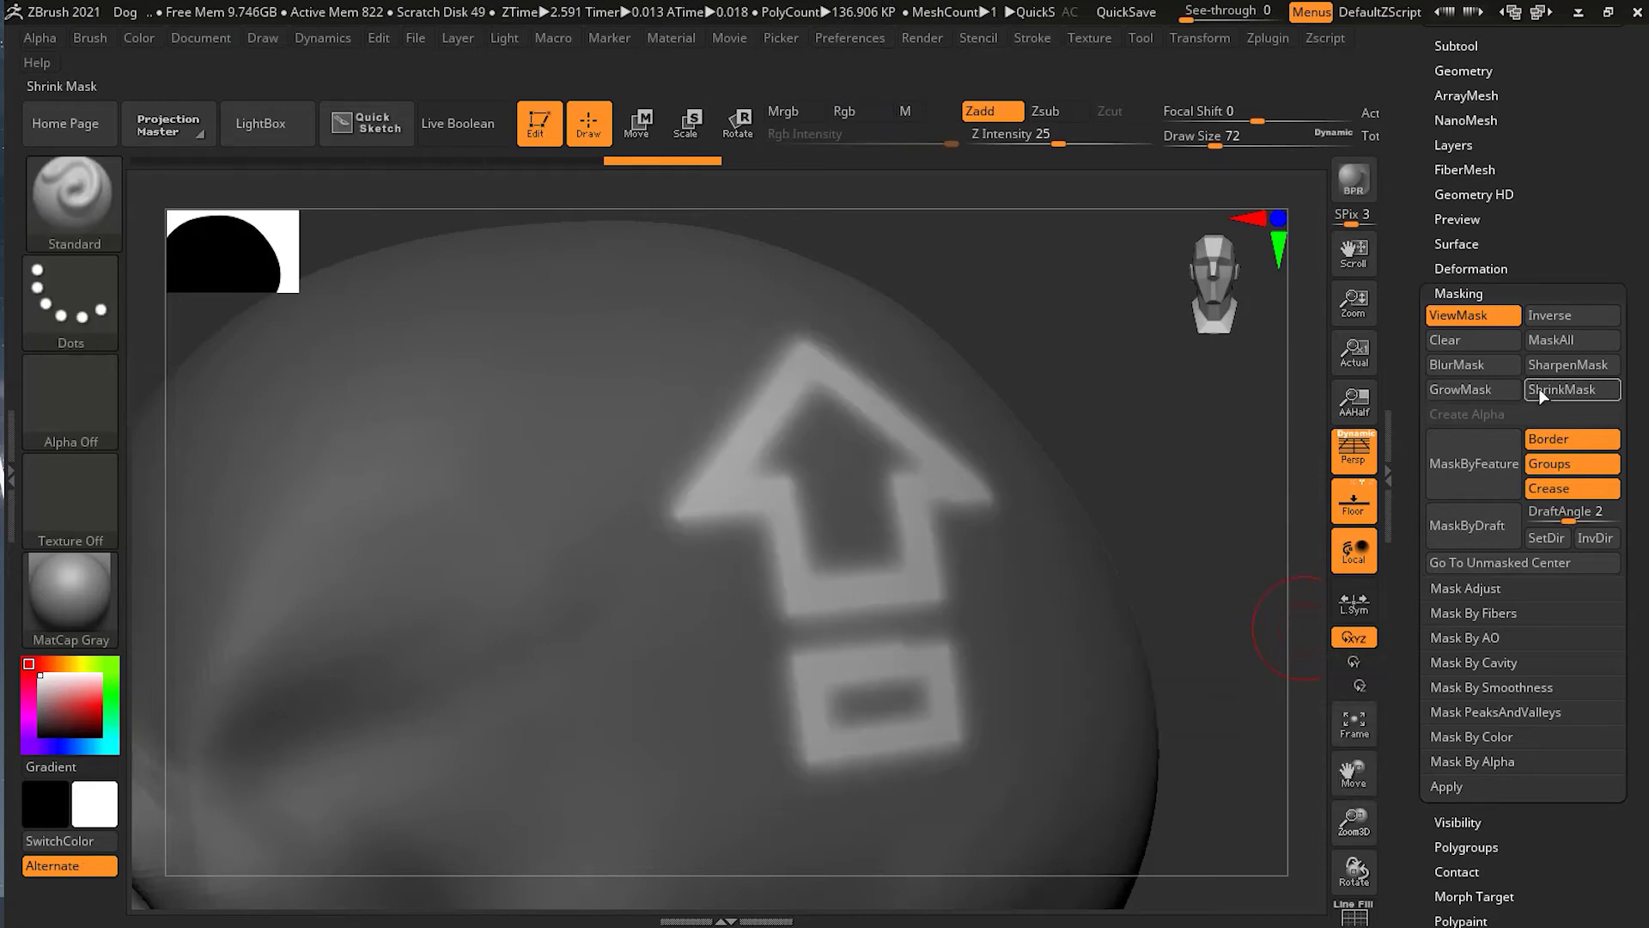
pyautogui.click(1527, 388)
pyautogui.click(1481, 388)
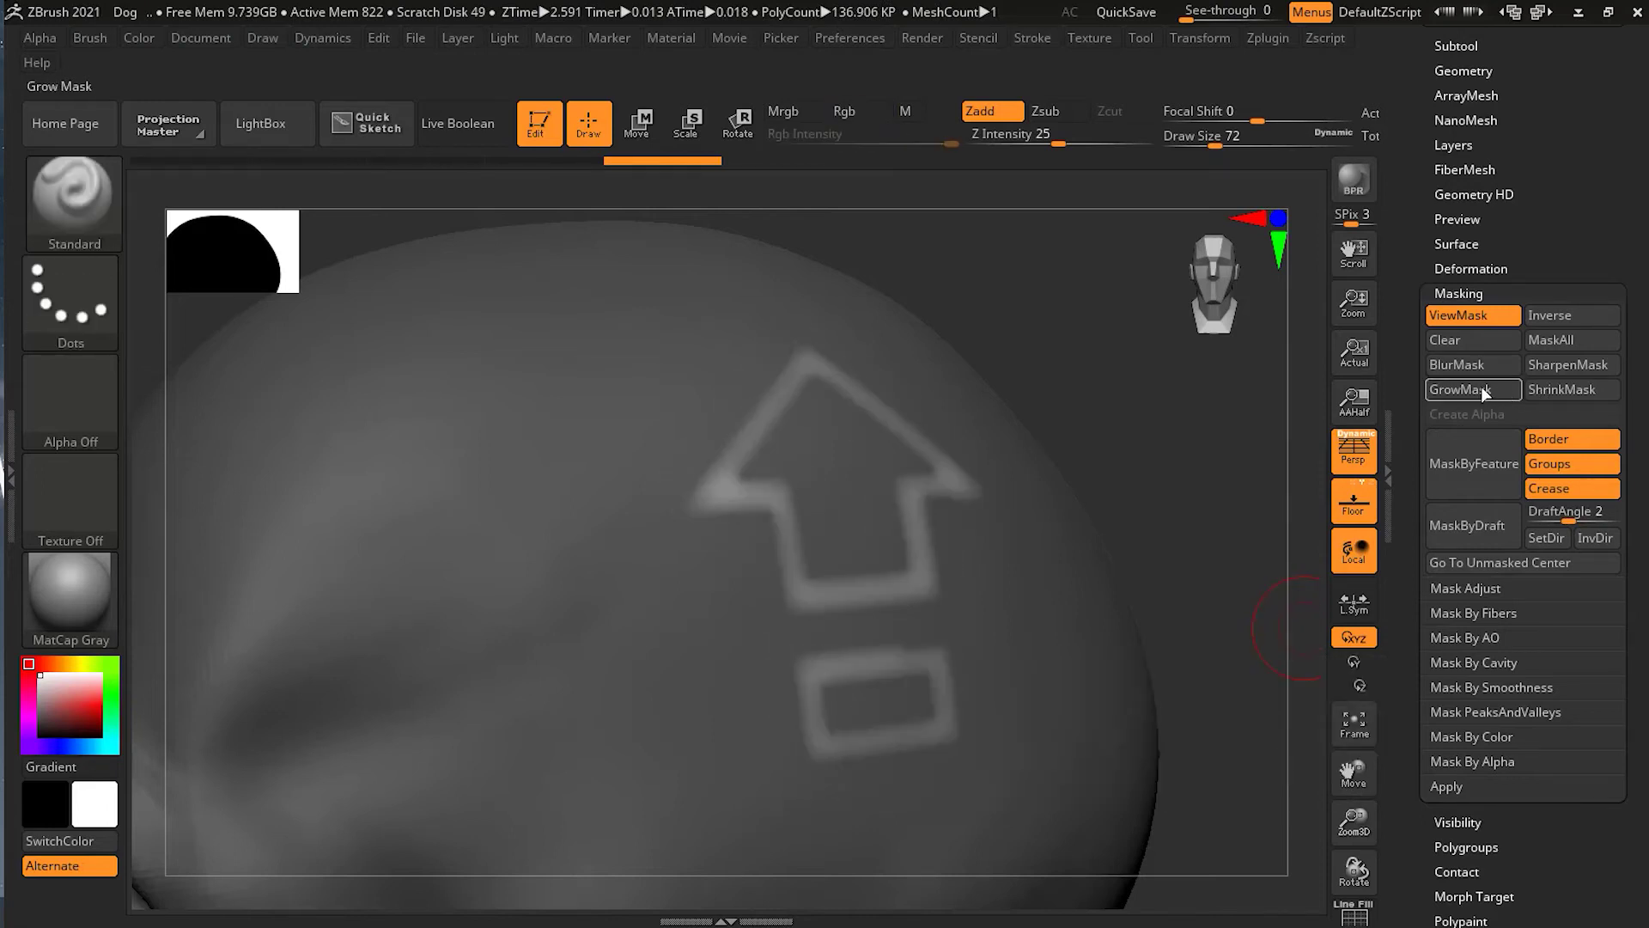
pyautogui.click(1483, 392)
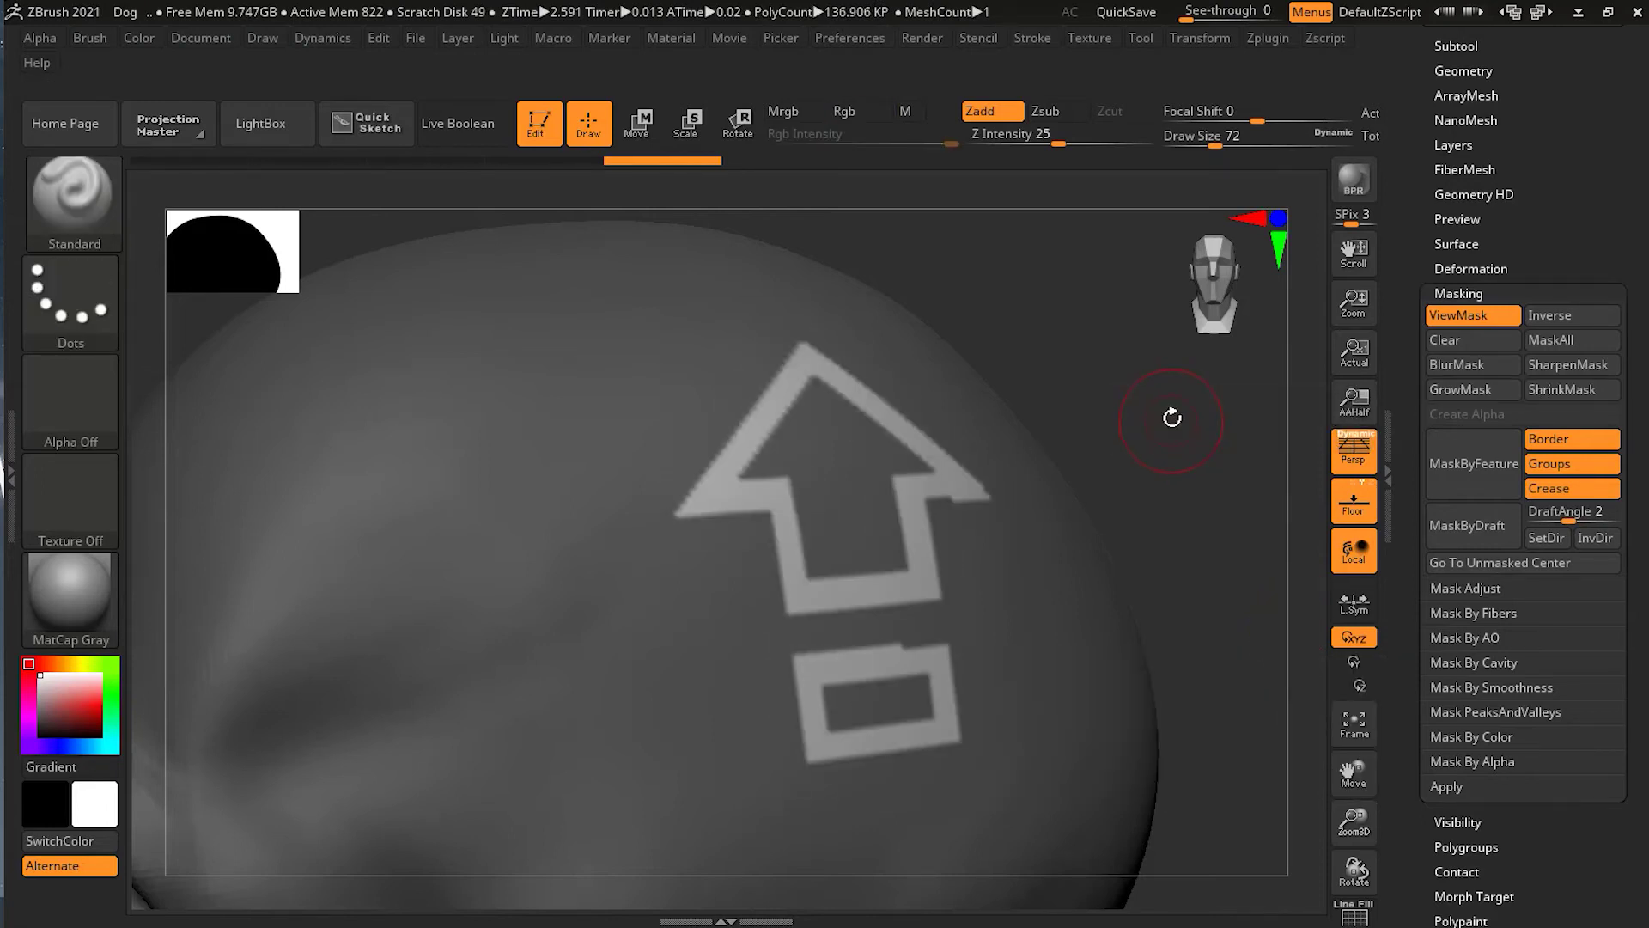
# Invert the mask back onto the arrow and rectangle shapes, and try blurring and sharpening its edges.
pyautogui.press('ctrl')
pyautogui.keyDown('ctrl'); pyautogui.click(1168, 417); pyautogui.keyUp('ctrl')
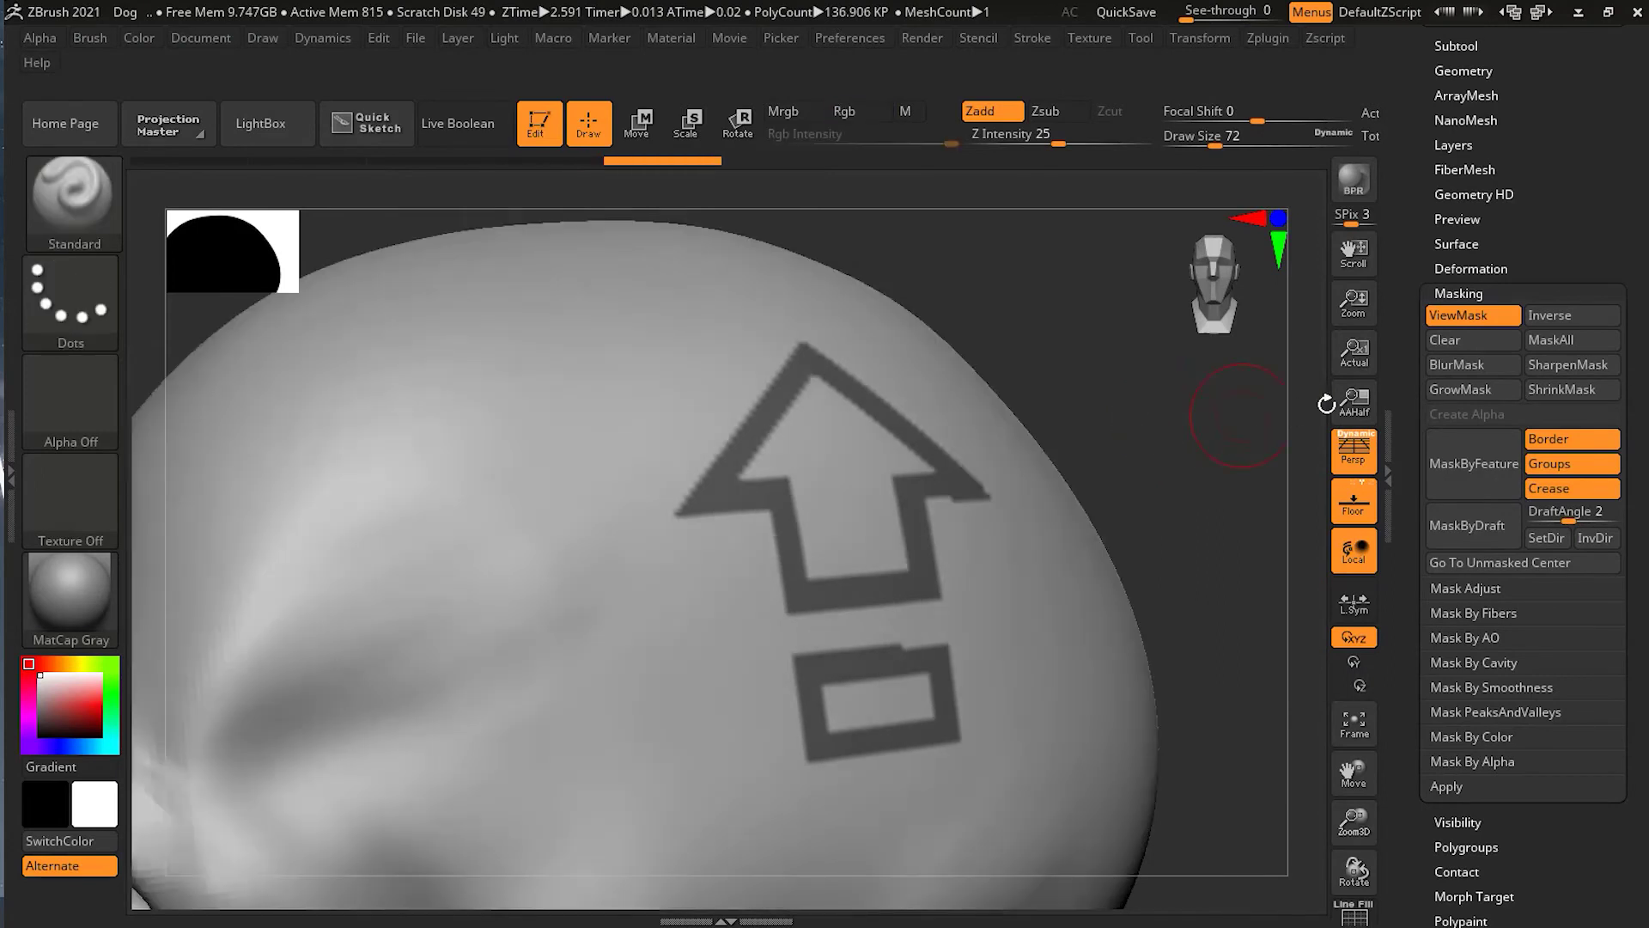
pyautogui.click(1469, 363)
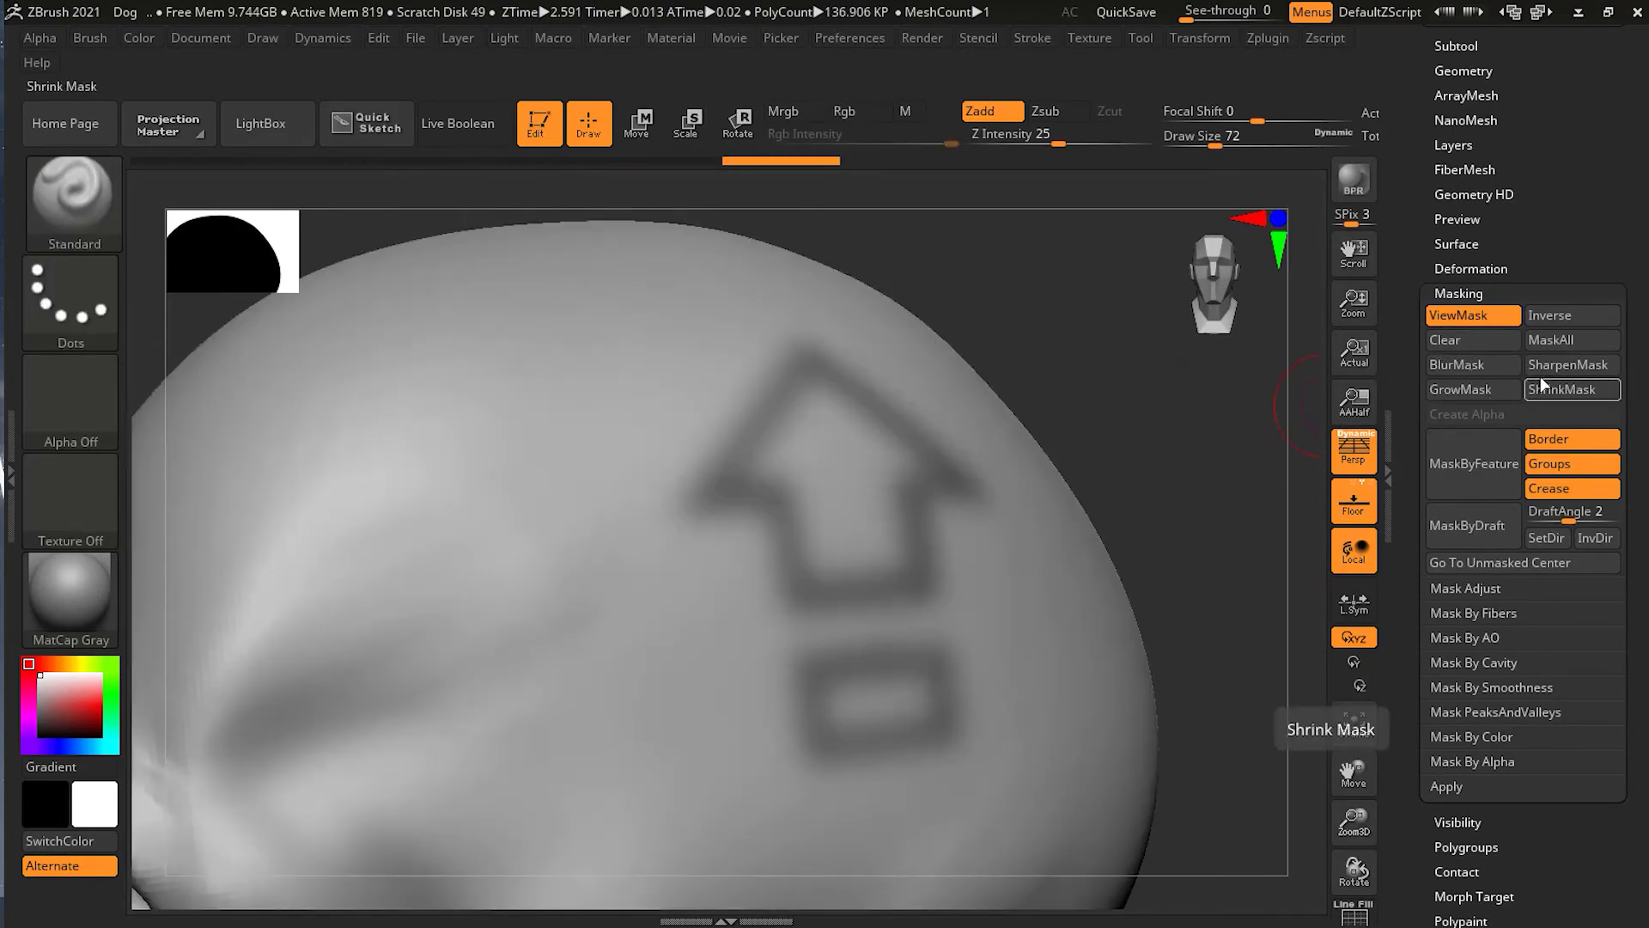
pyautogui.click(1497, 388)
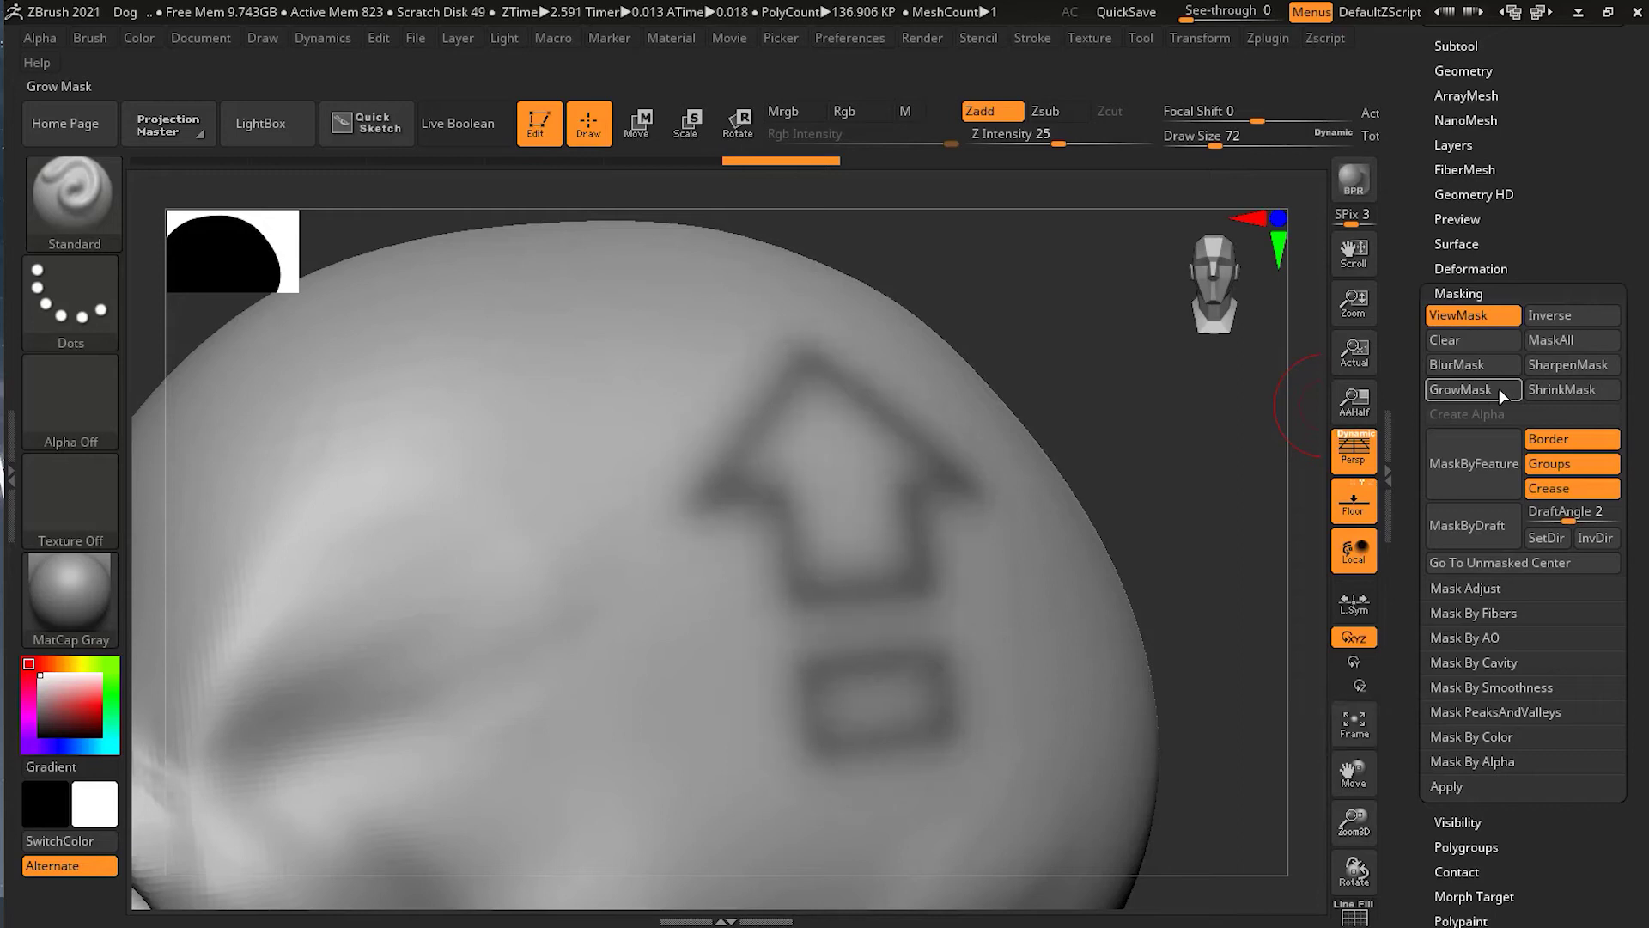
pyautogui.click(1576, 363)
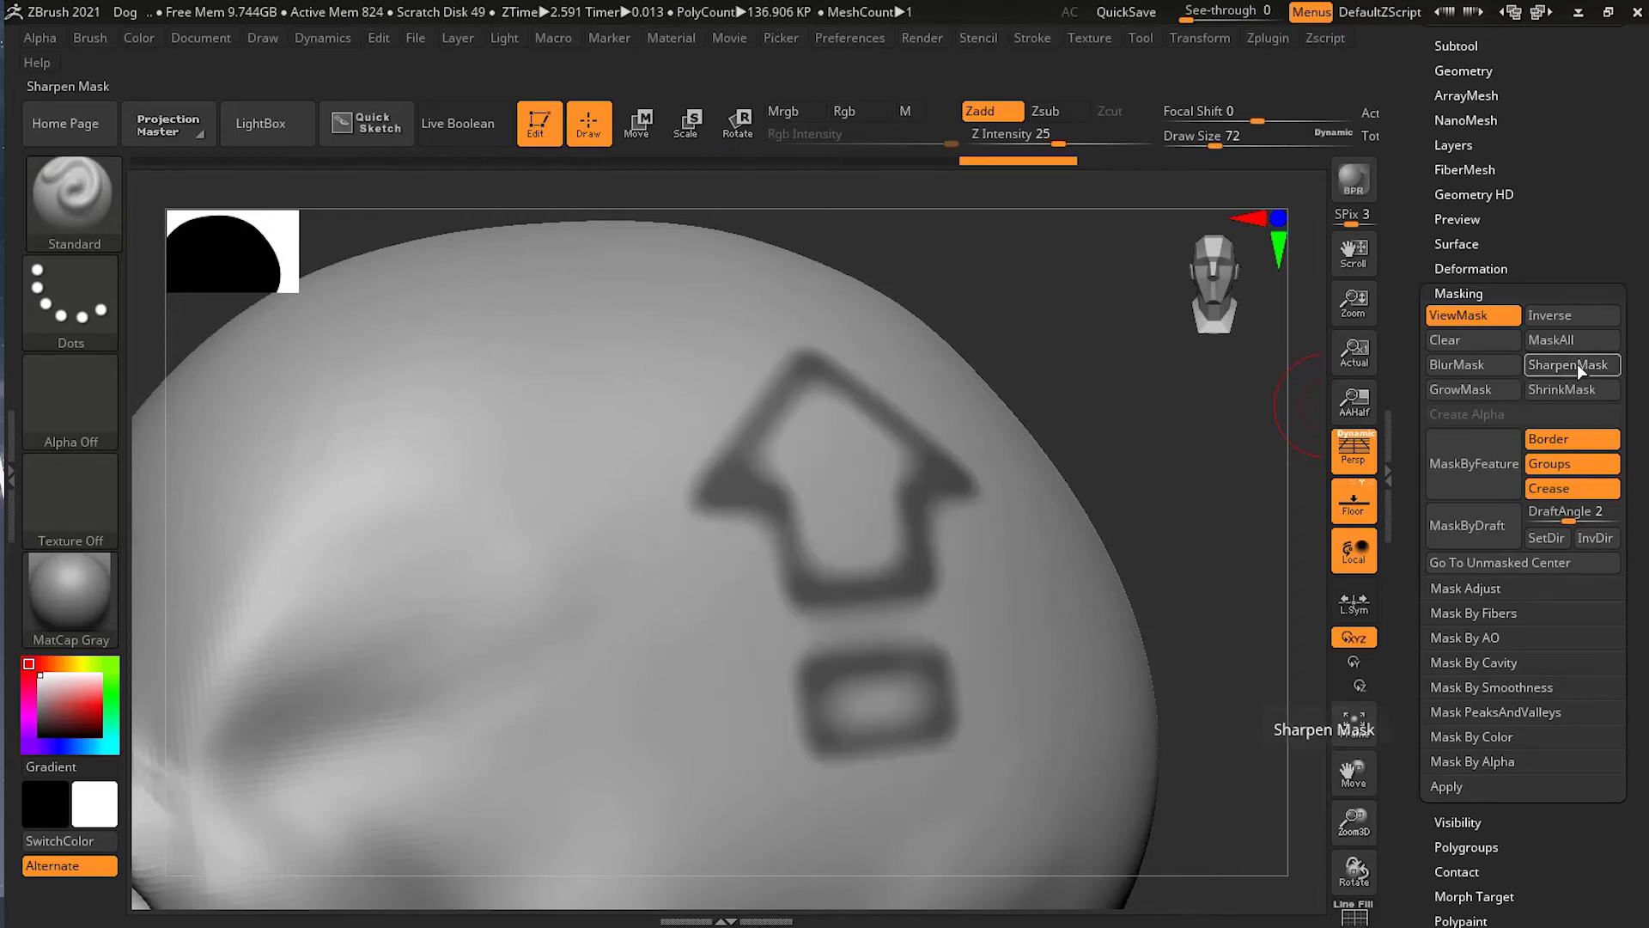
# Undo the mask edits back to the crisp mask on the arrow and rectangle shapes.
pyautogui.keyDown('ctrl'); pyautogui.keyDown('alt'); pyautogui.click(1290, 425); pyautogui.keyUp('alt'); pyautogui.keyUp('ctrl')
pyautogui.keyDown('ctrl'); pyautogui.keyDown('alt'); pyautogui.click(1290, 426); pyautogui.keyUp('alt'); pyautogui.keyUp('ctrl')
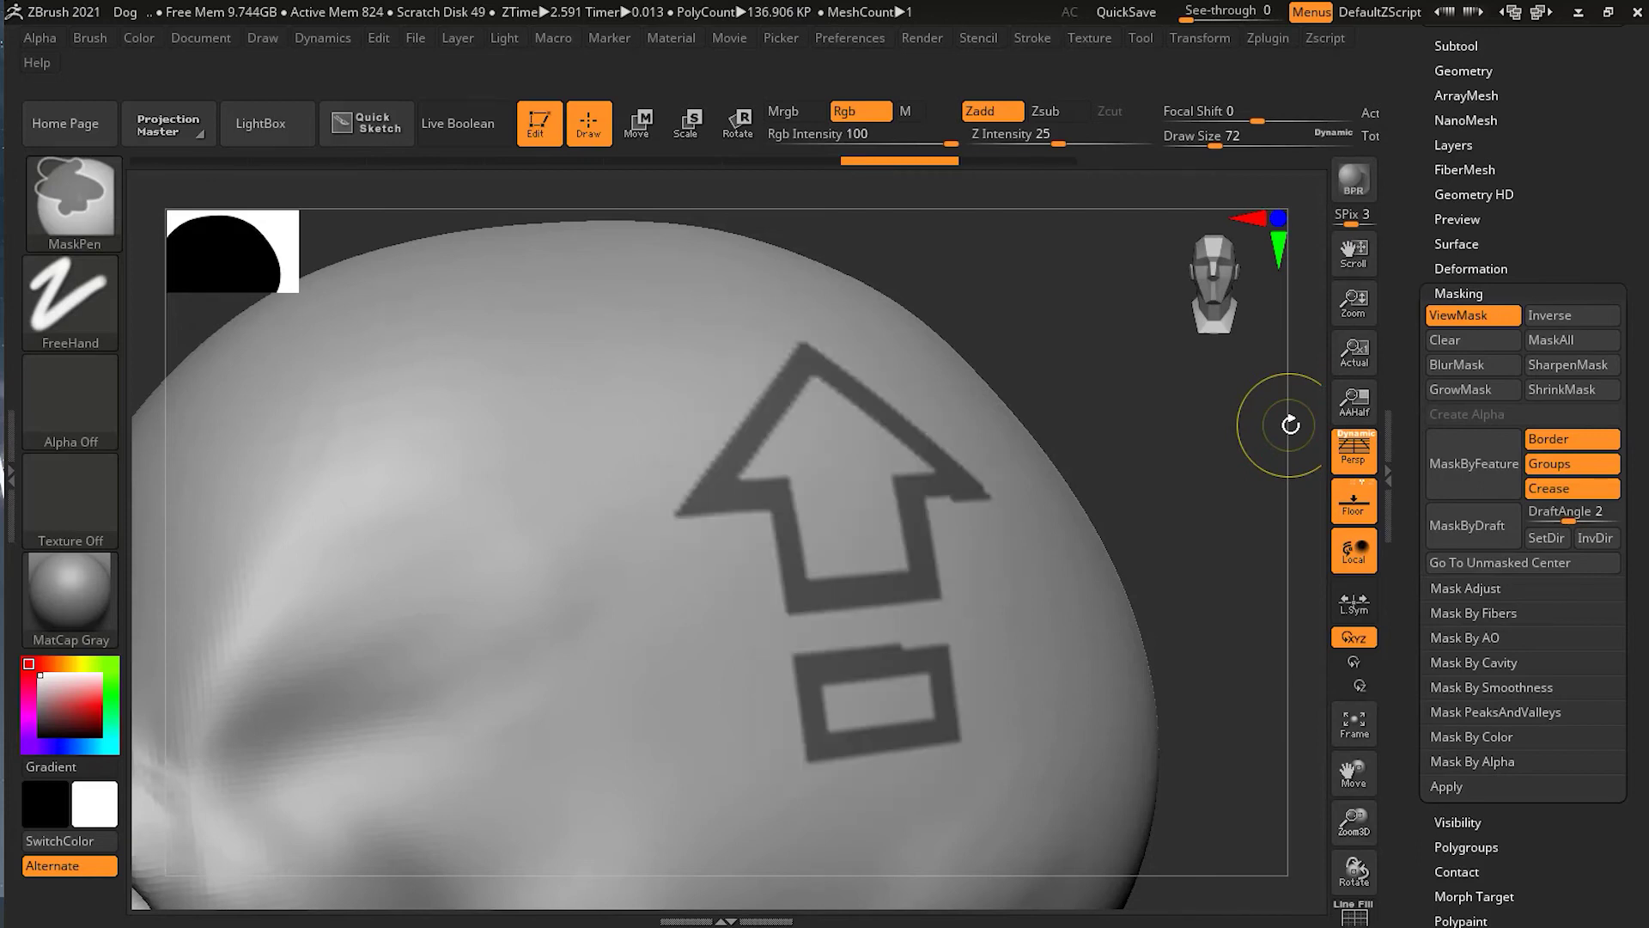
pyautogui.keyDown('ctrl'); pyautogui.click(1290, 425); pyautogui.keyUp('ctrl')
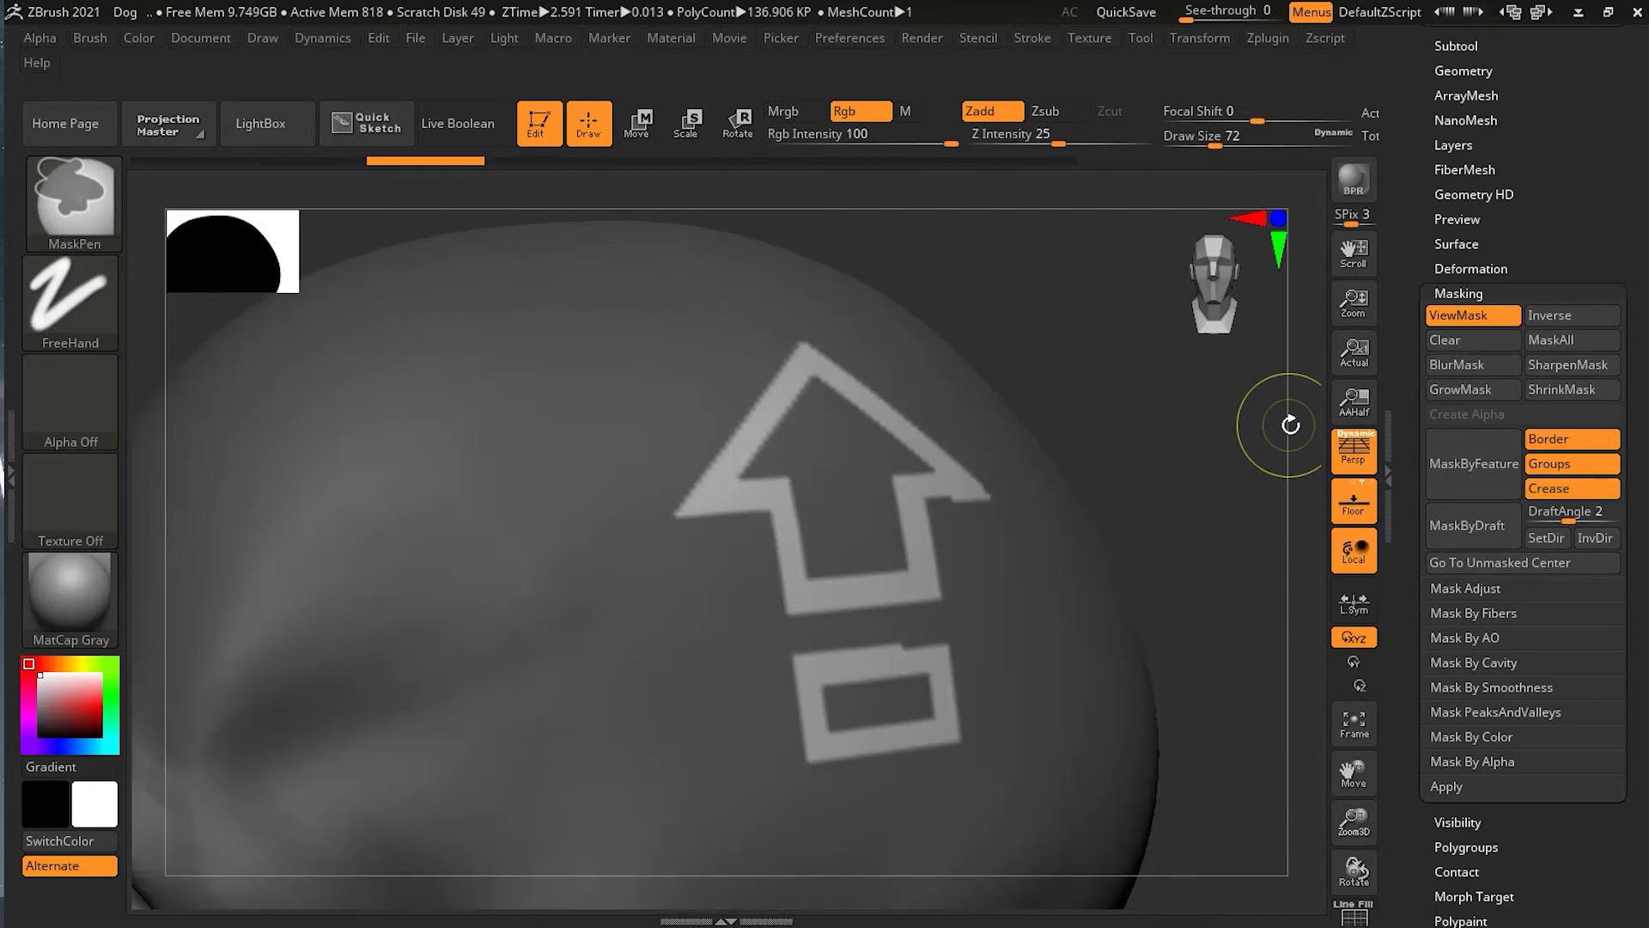
pyautogui.keyDown('ctrl'); pyautogui.click(1288, 424); pyautogui.keyUp('ctrl')
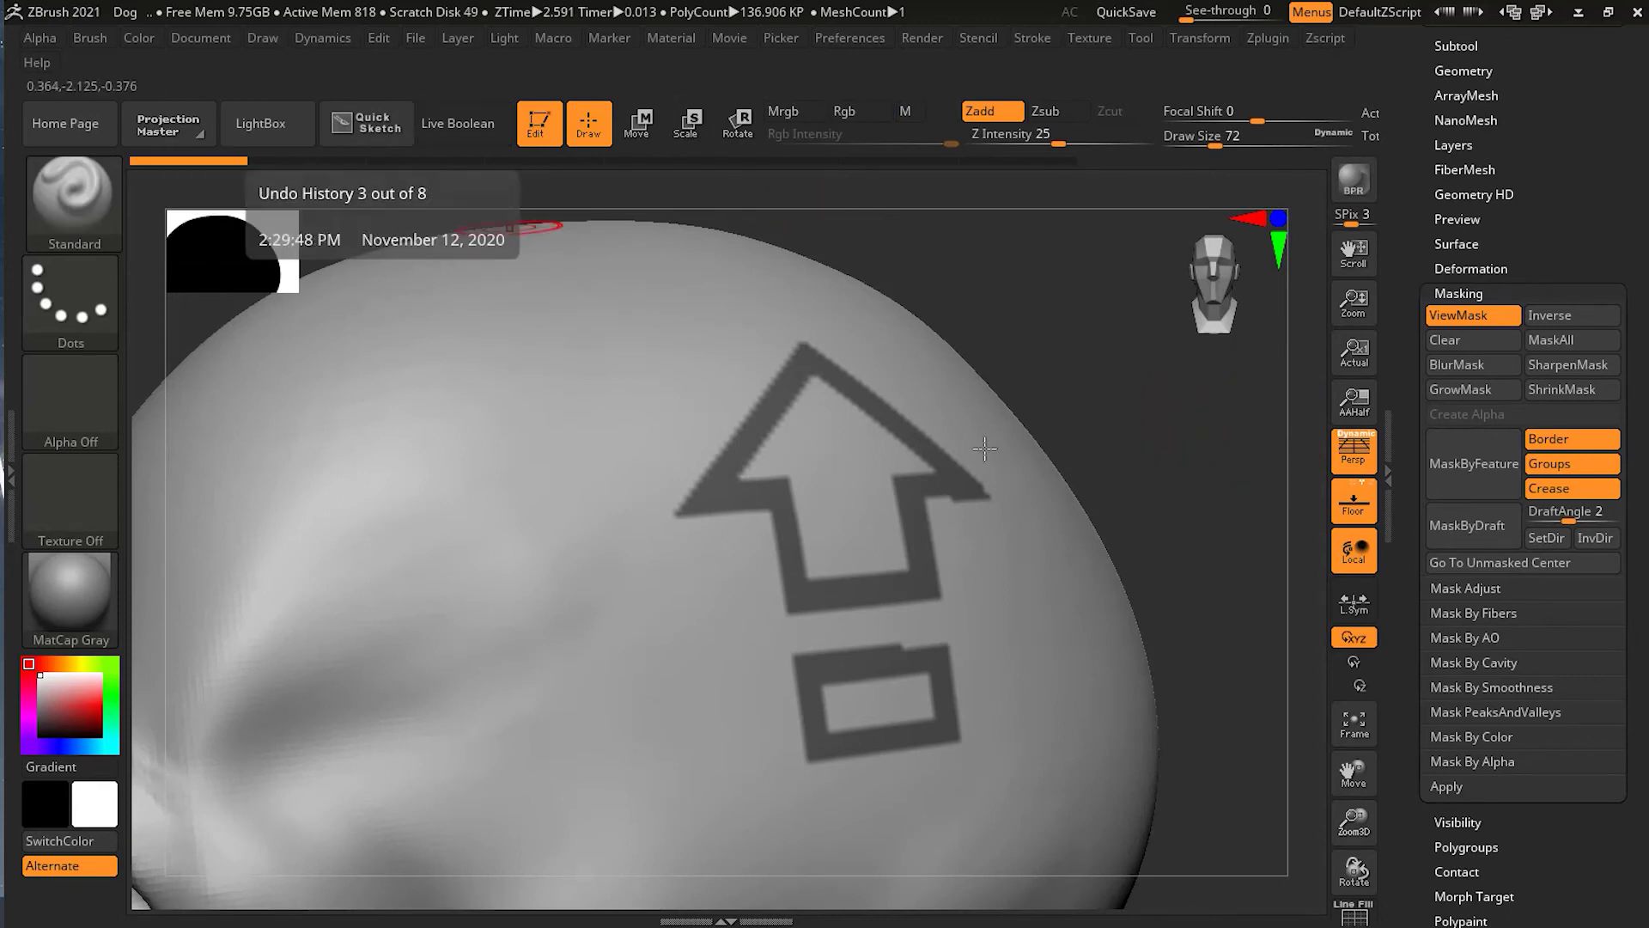
# Blur the mask on the skull's arrow and rectangle shapes to soften its edges.
pyautogui.click(1493, 363)
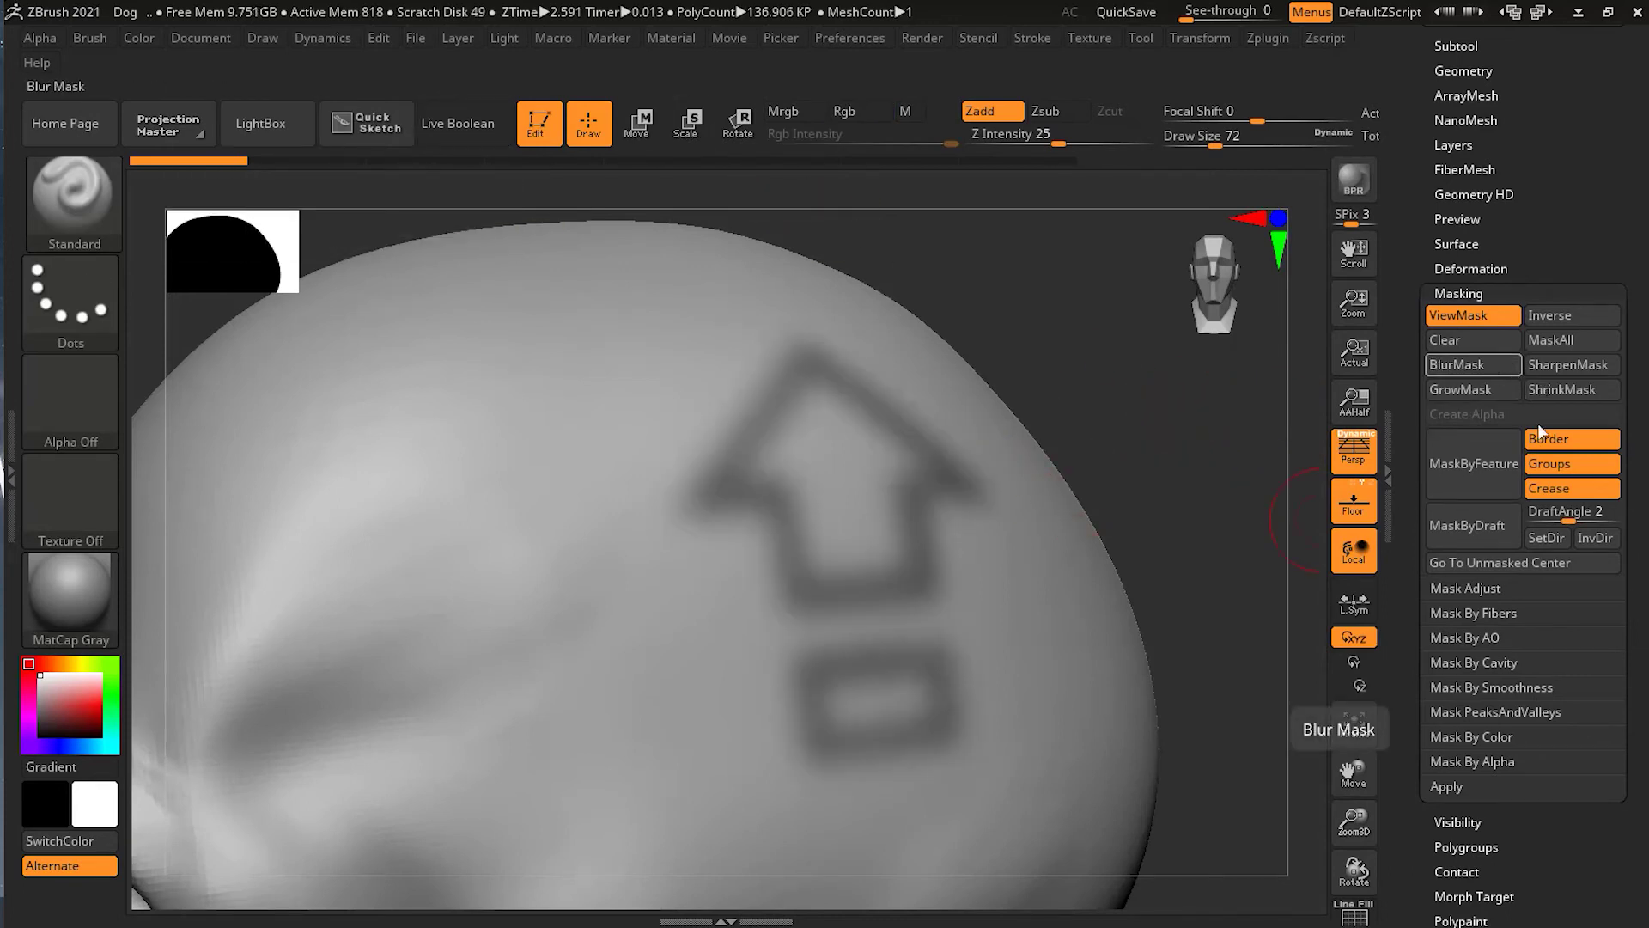
pyautogui.click(1512, 477)
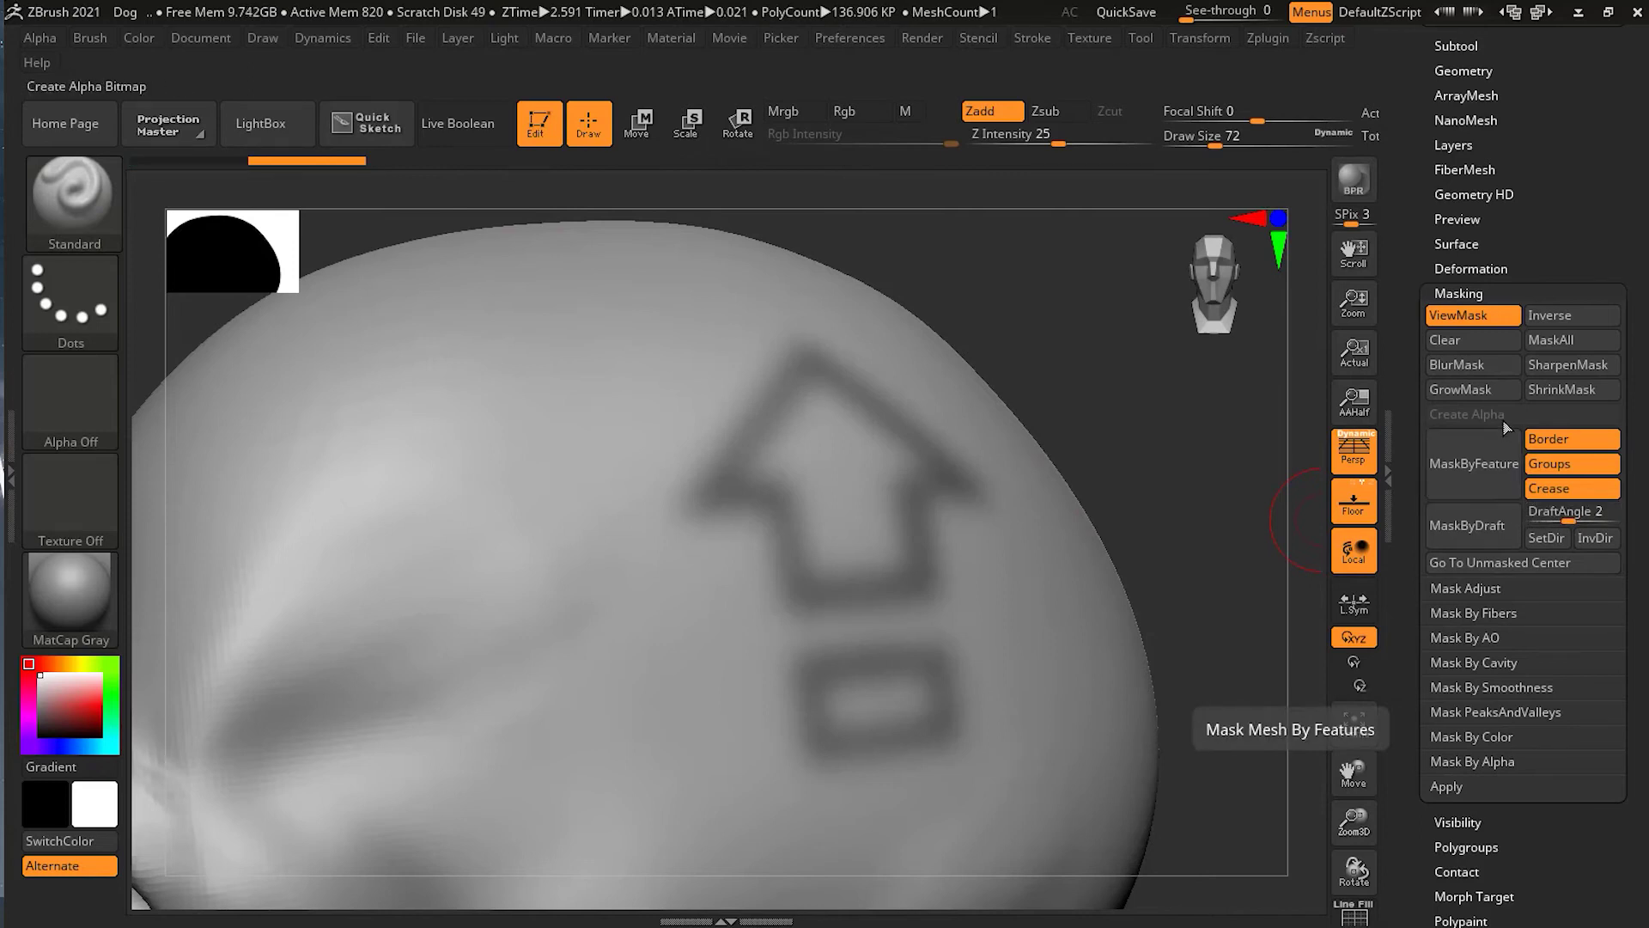
pyautogui.click(1560, 388)
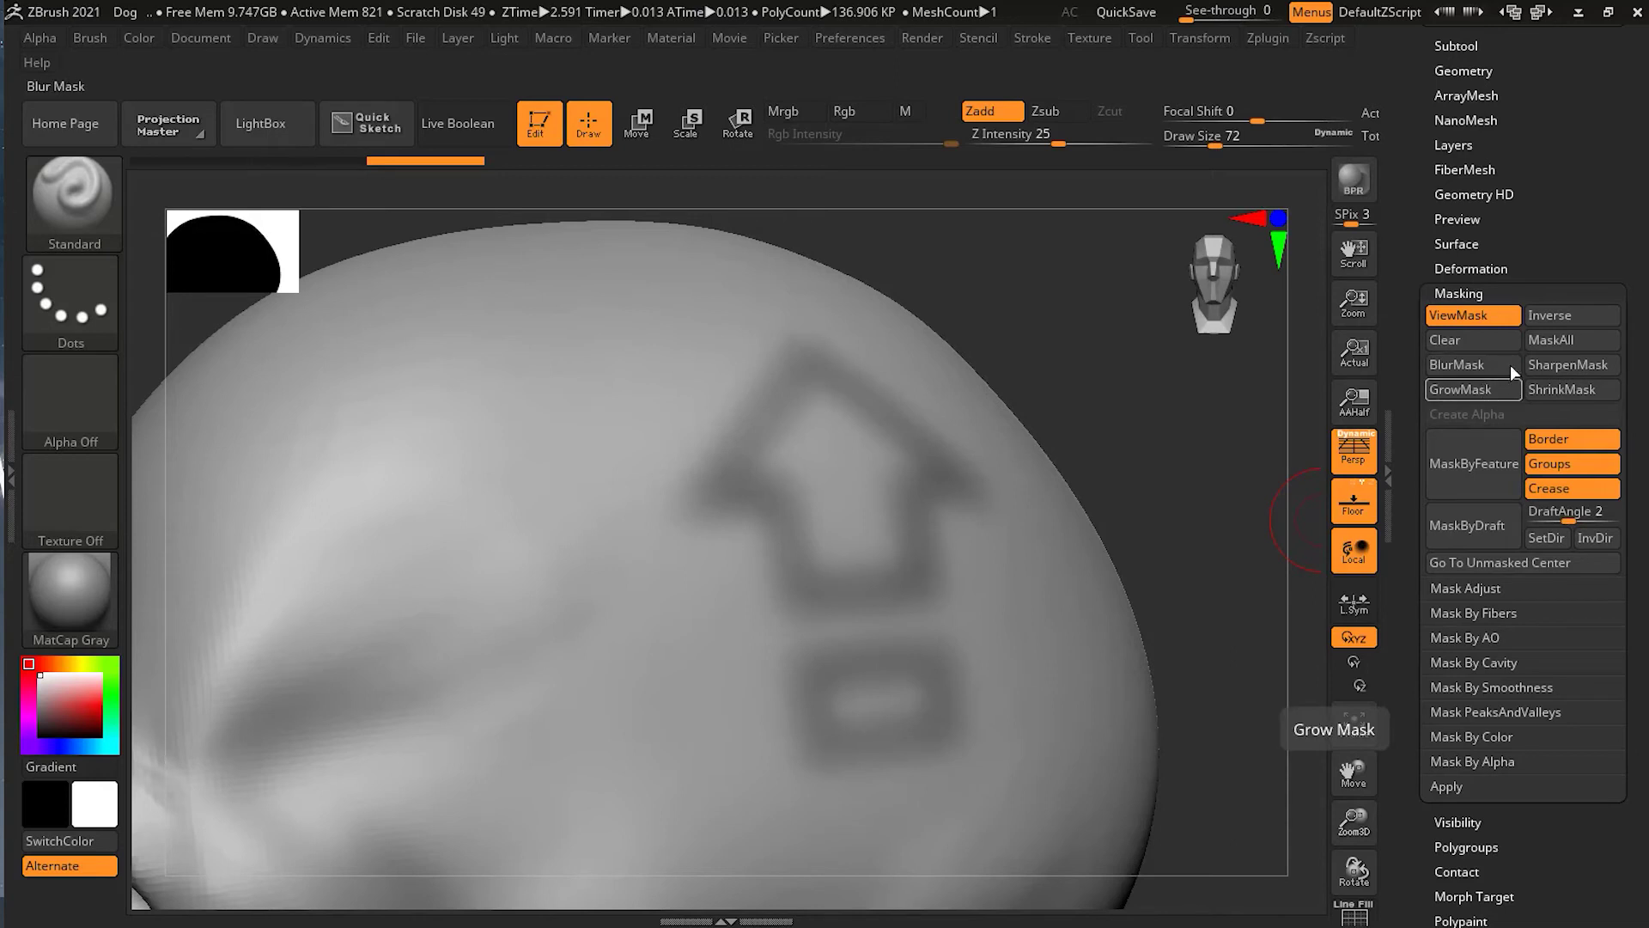
# Sharpen the blurred mask on the skull and invert it, leaving only the arrow and rectangle shapes unmasked.
pyautogui.click(1583, 368)
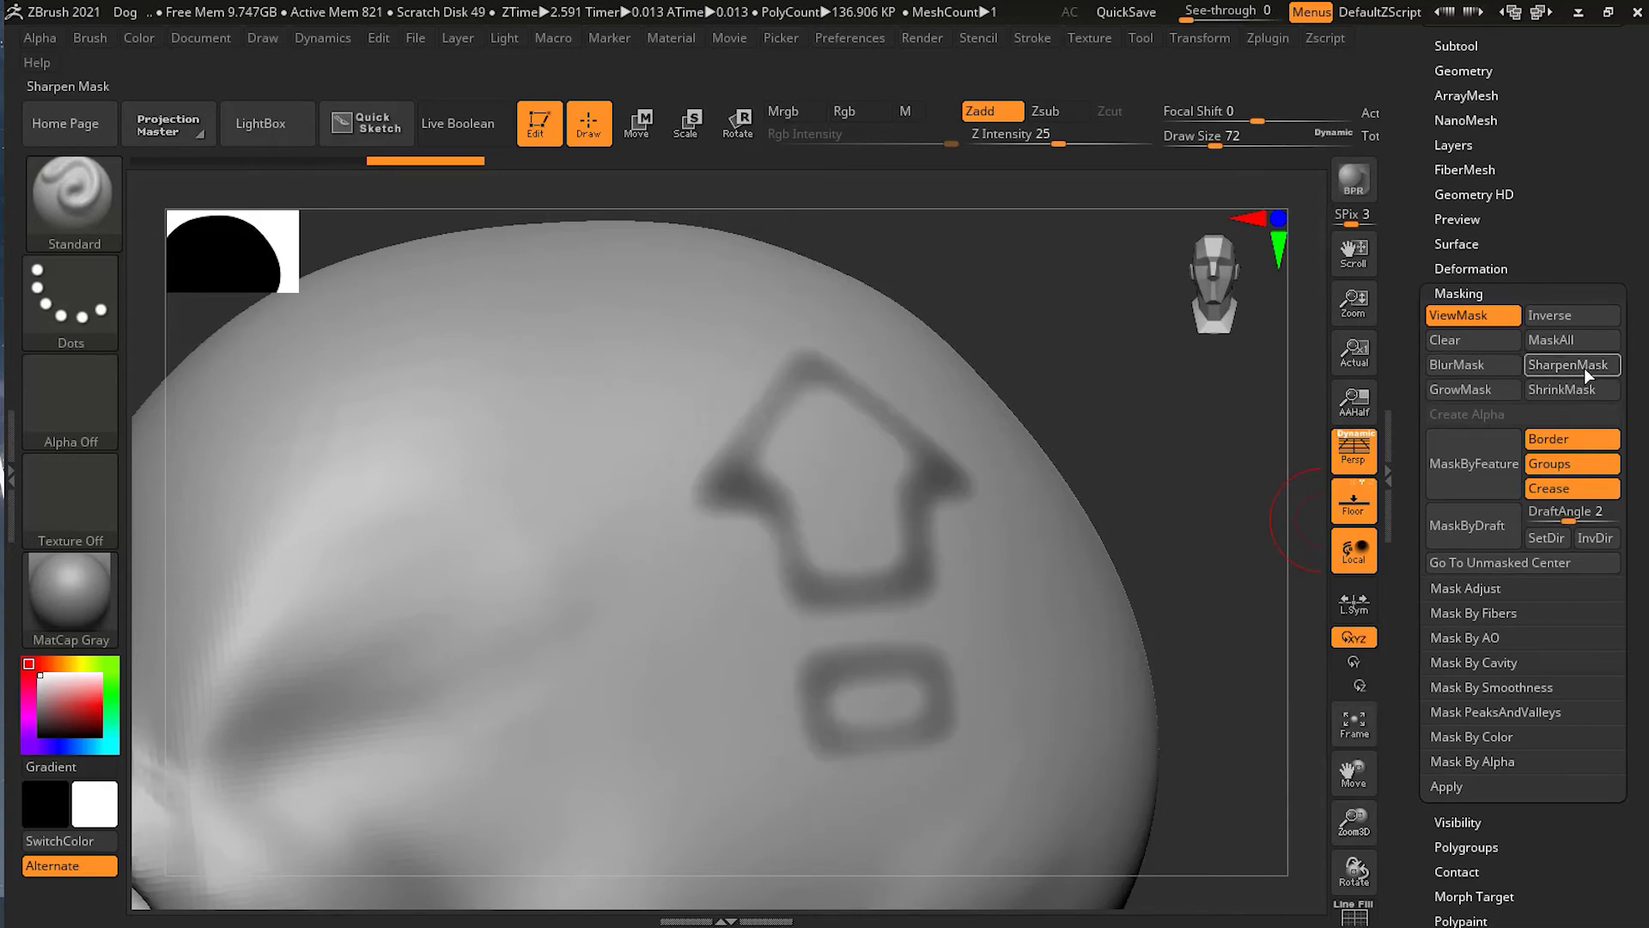
pyautogui.keyDown('ctrl'); pyautogui.click(1205, 415); pyautogui.keyUp('ctrl')
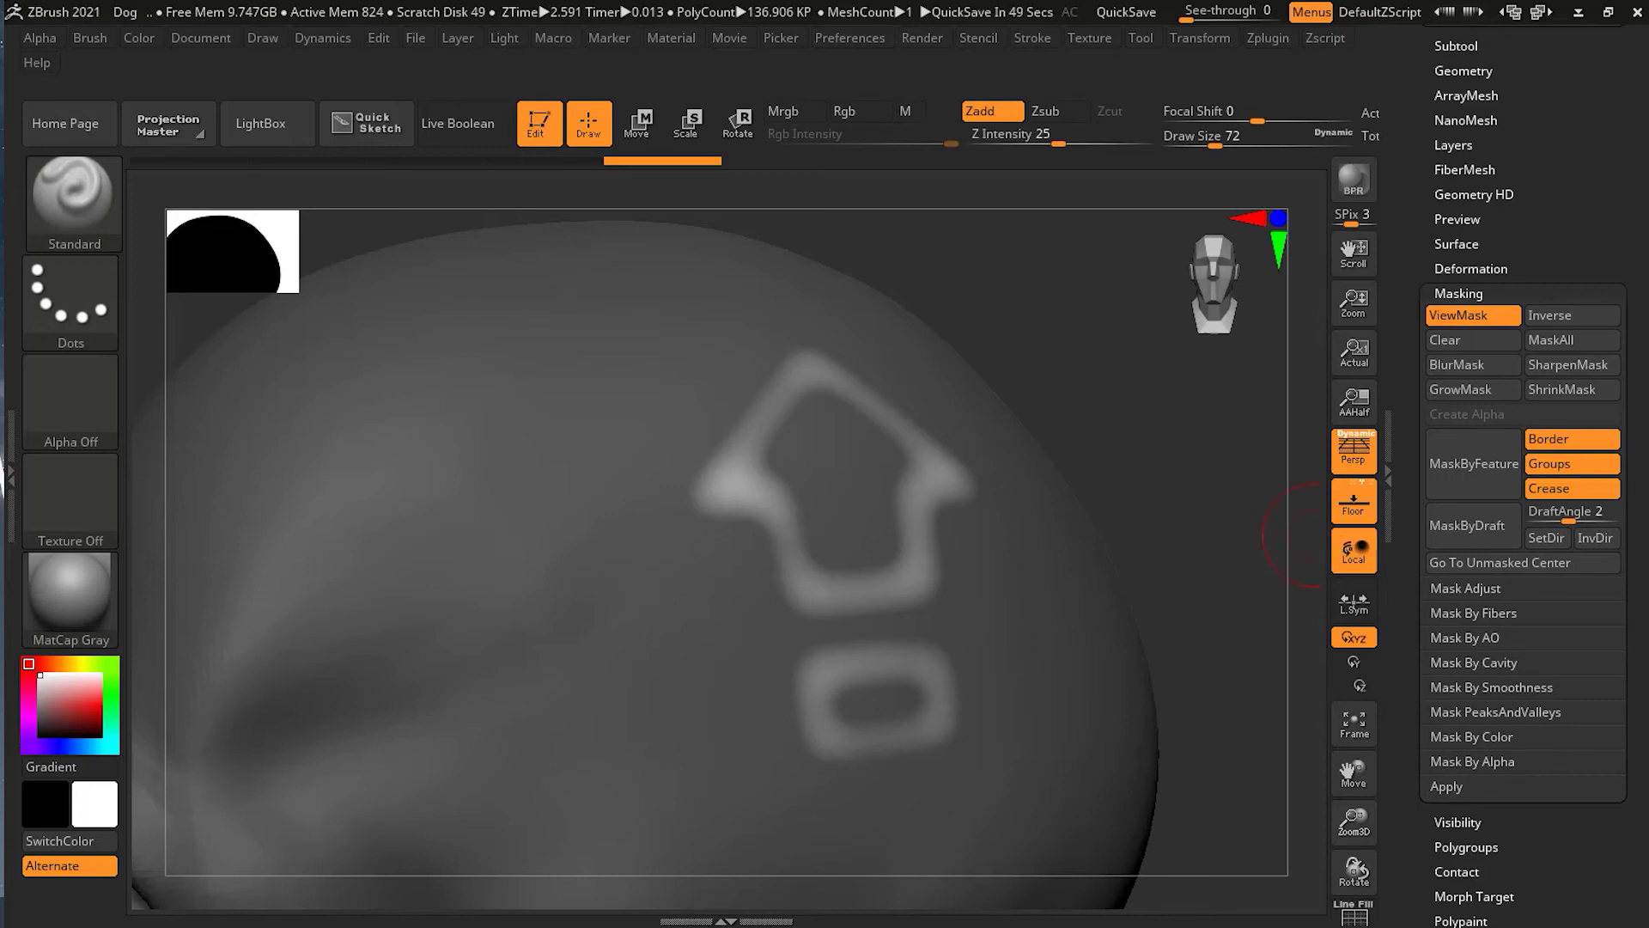
# Recess the unmasked arrow and rectangle shapes into the skull with a negative Inflate deformation.
pyautogui.scroll(-5, 1647, 530)
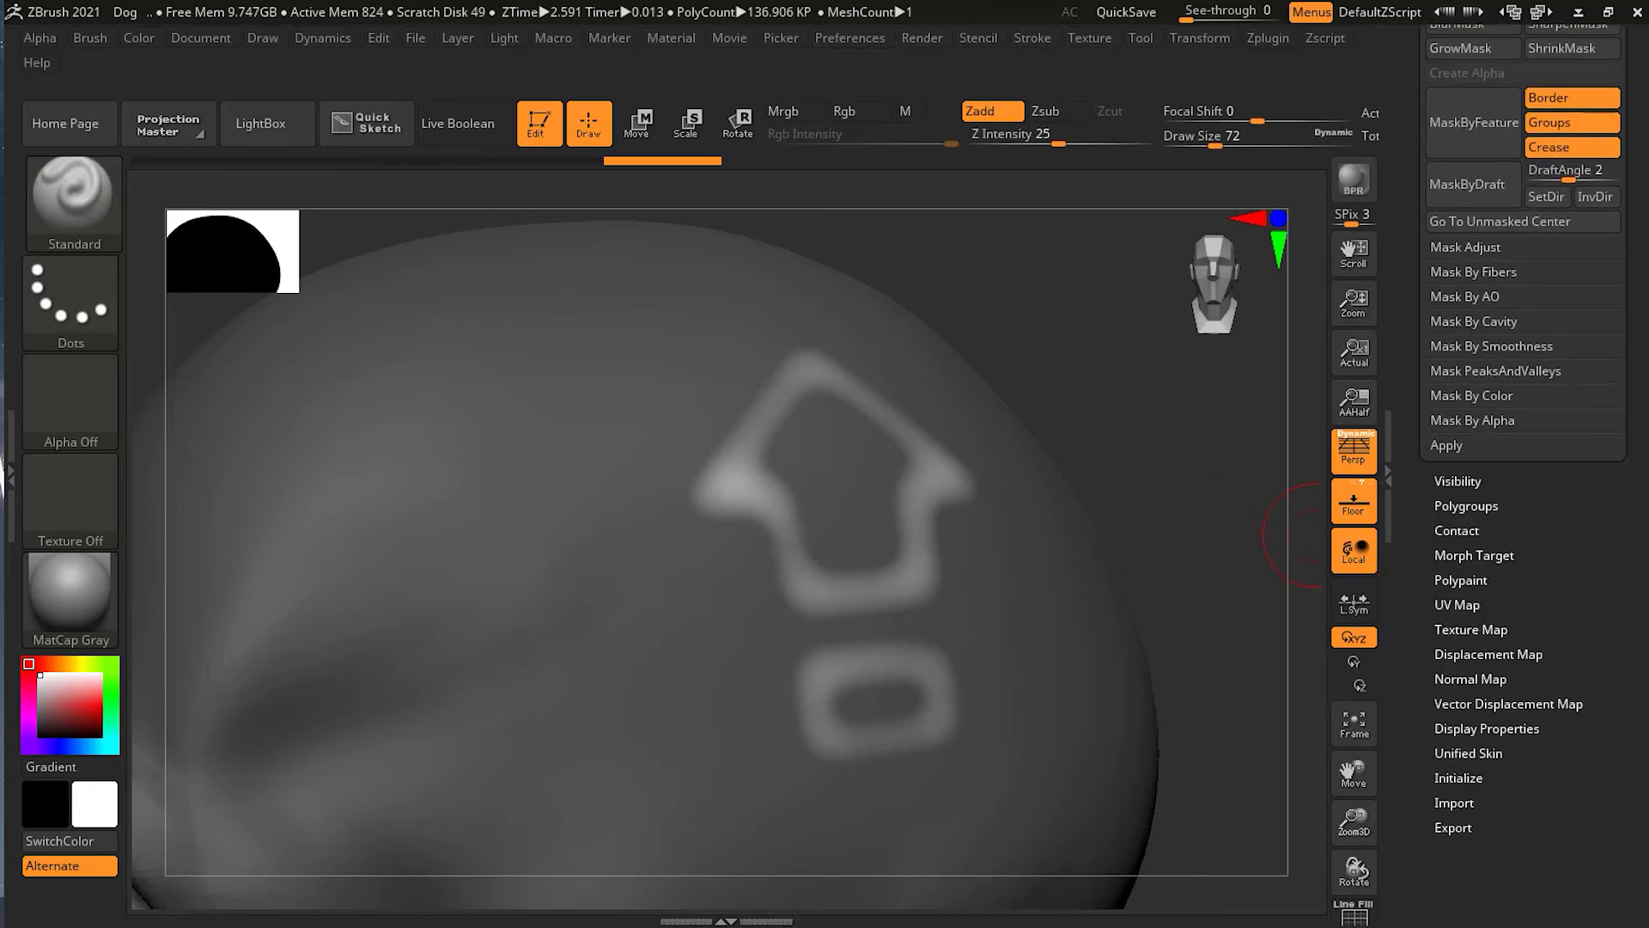
pyautogui.scroll(4, 1632, 481)
pyautogui.click(1460, 234)
pyautogui.click(1471, 209)
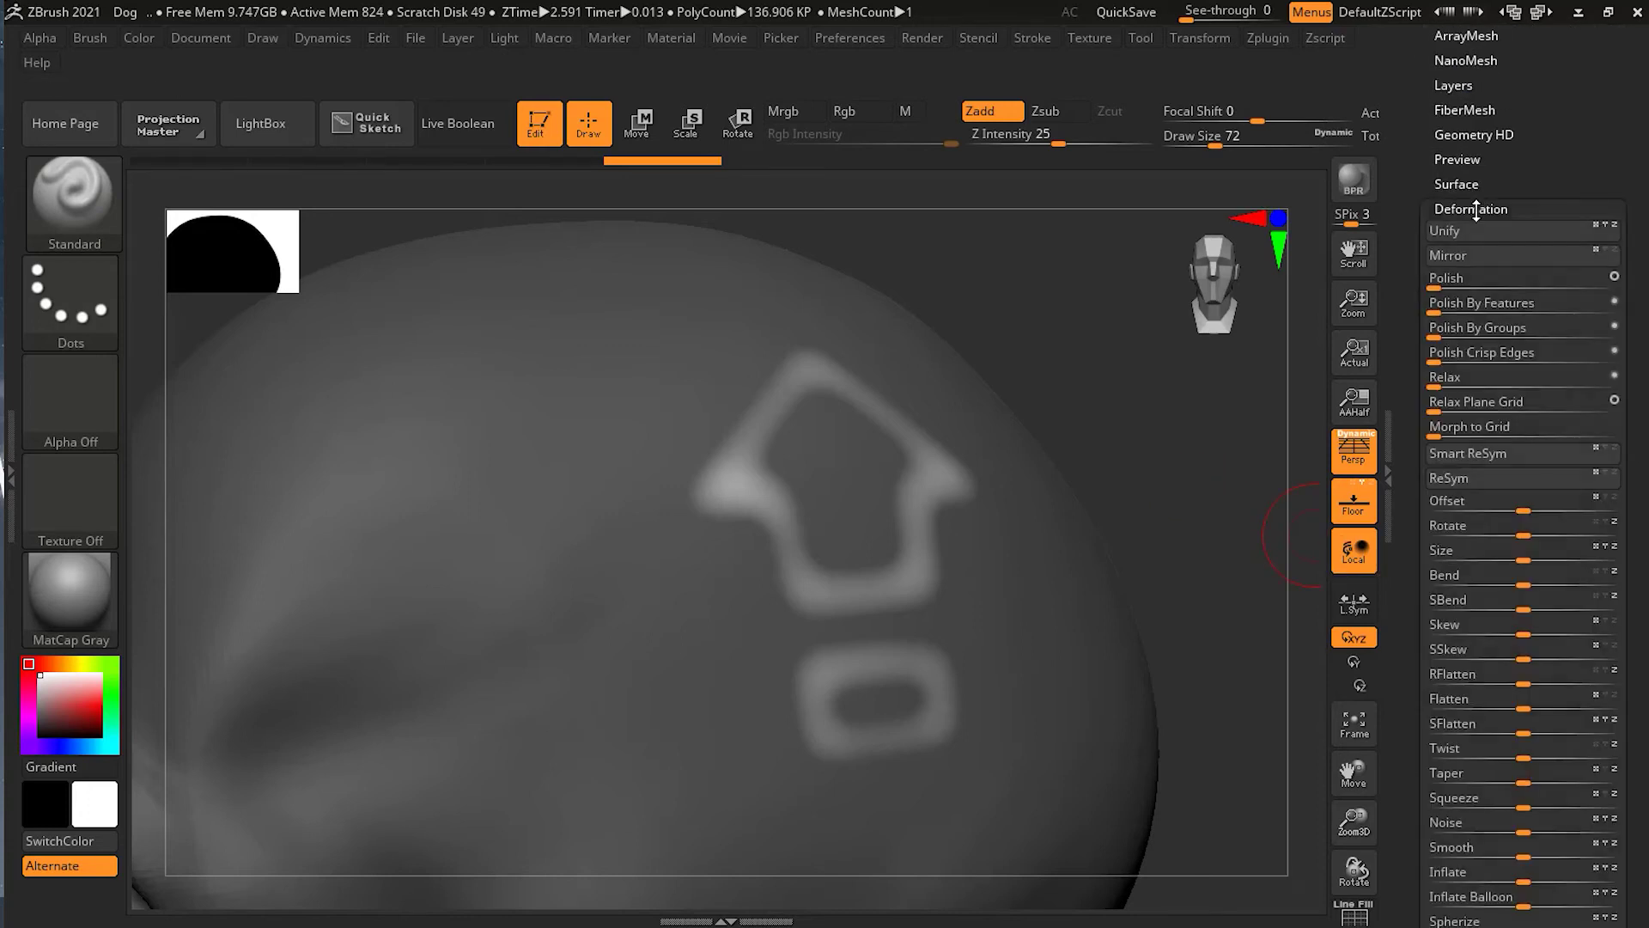
pyautogui.scroll(-2, 1646, 586)
pyautogui.scroll(-3, 1645, 586)
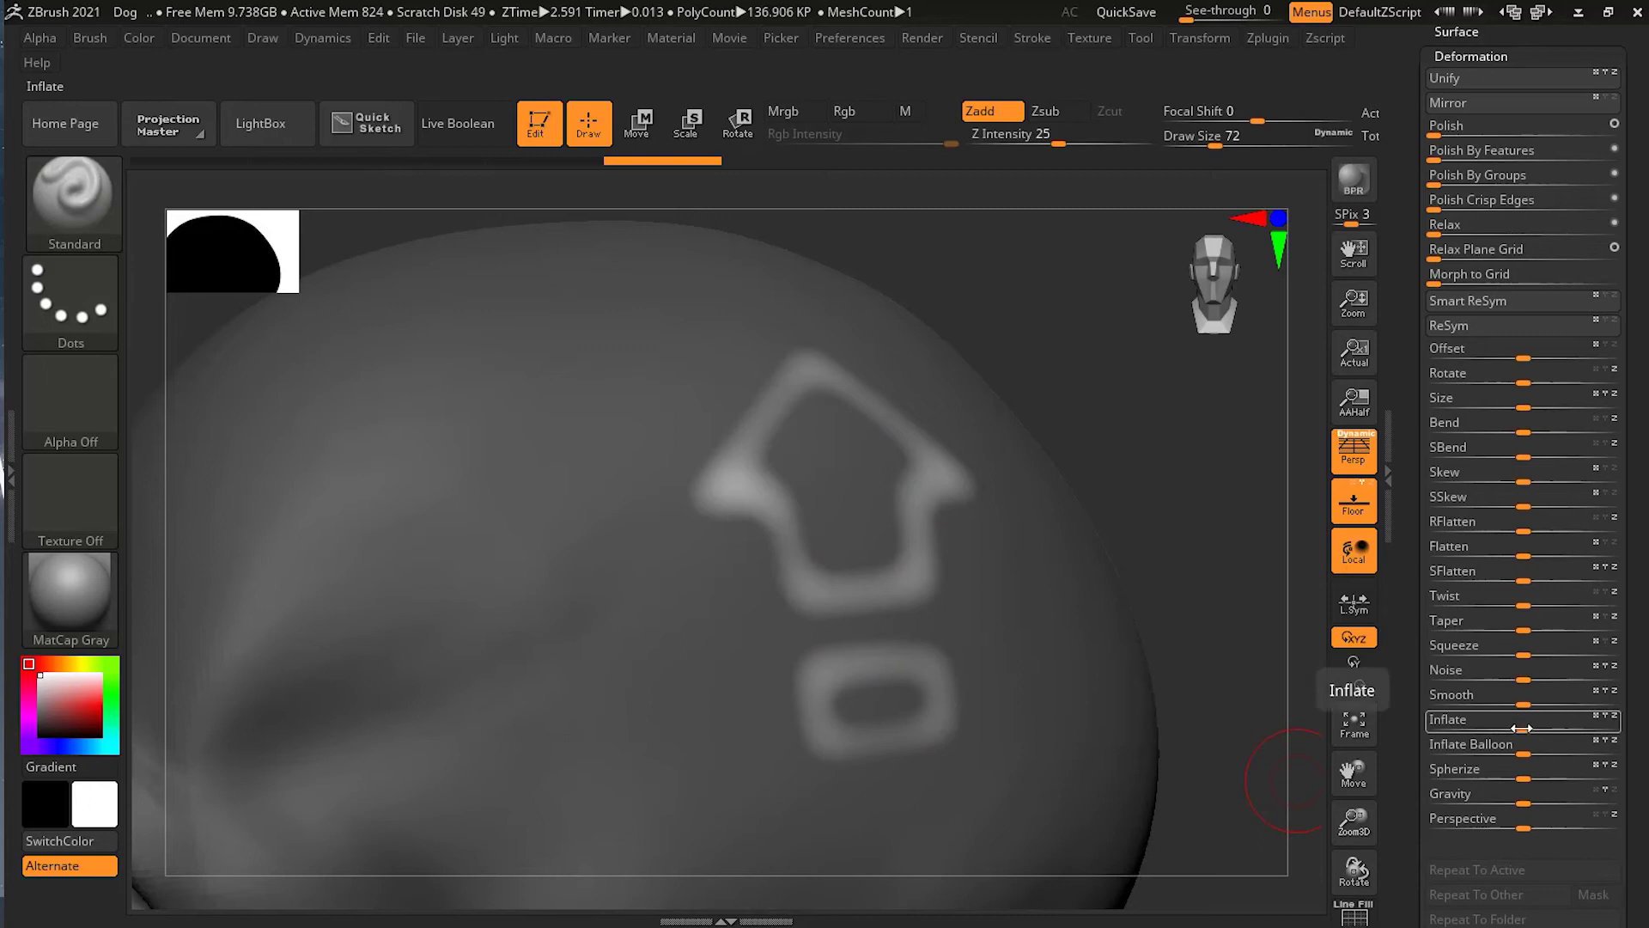
pyautogui.moveTo(1520, 728)
pyautogui.mouseDown()
pyautogui.moveTo(1458, 729)
pyautogui.moveTo(1578, 716)
pyautogui.moveTo(1468, 728)
pyautogui.mouseUp()
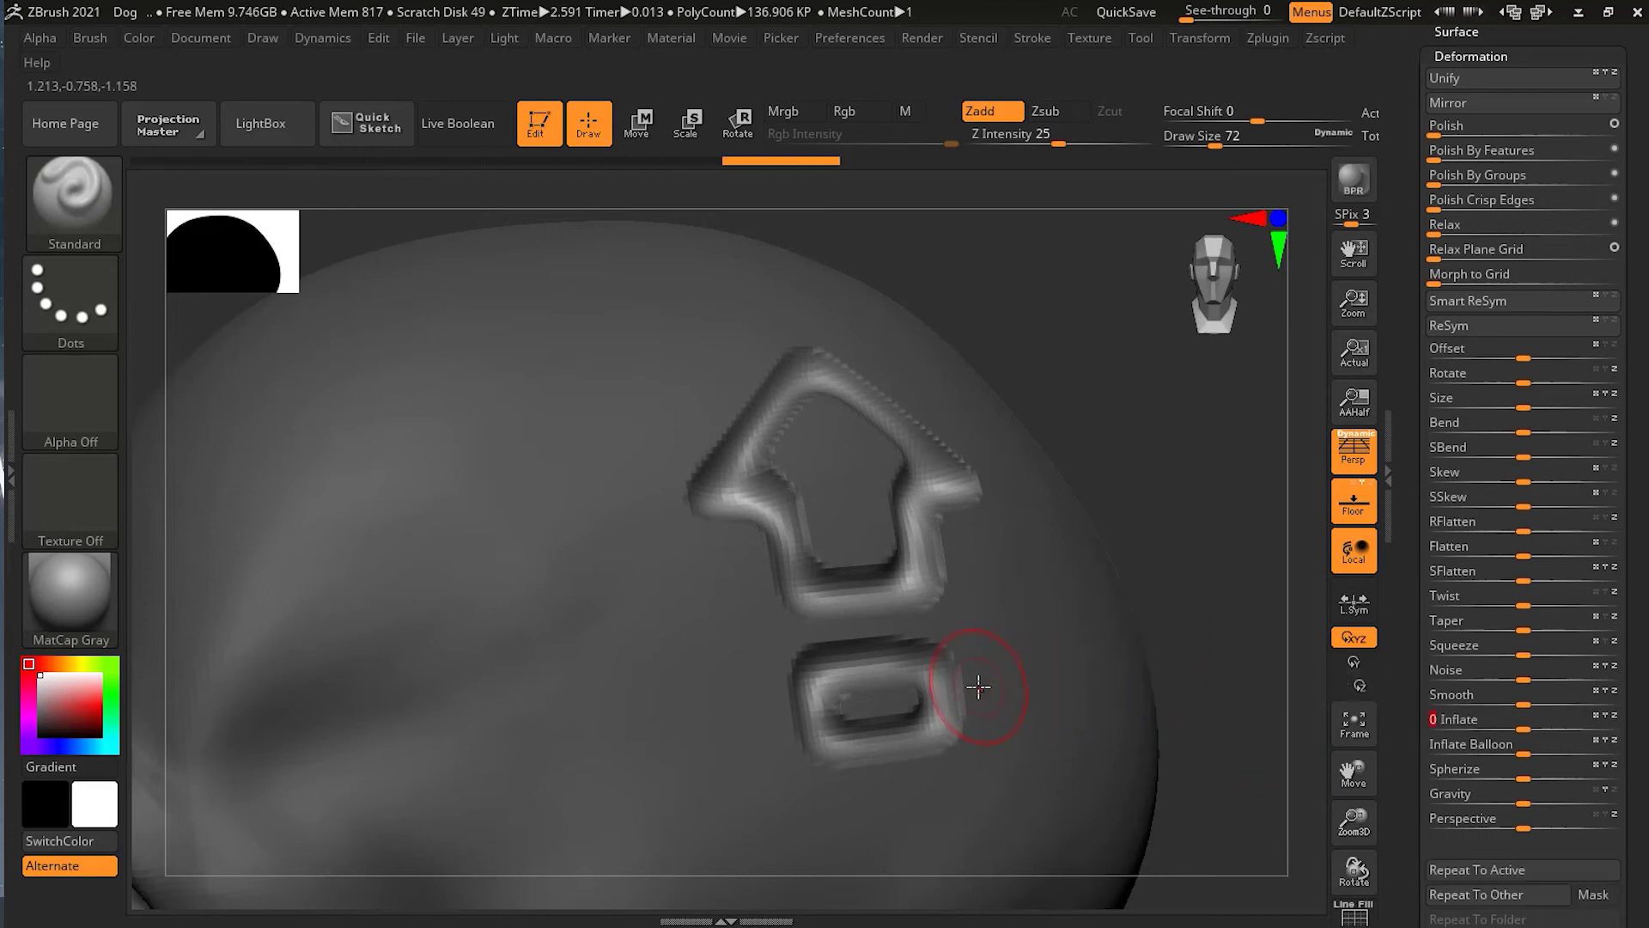
# Clear the mask from the whole skull.
pyautogui.press('shift')
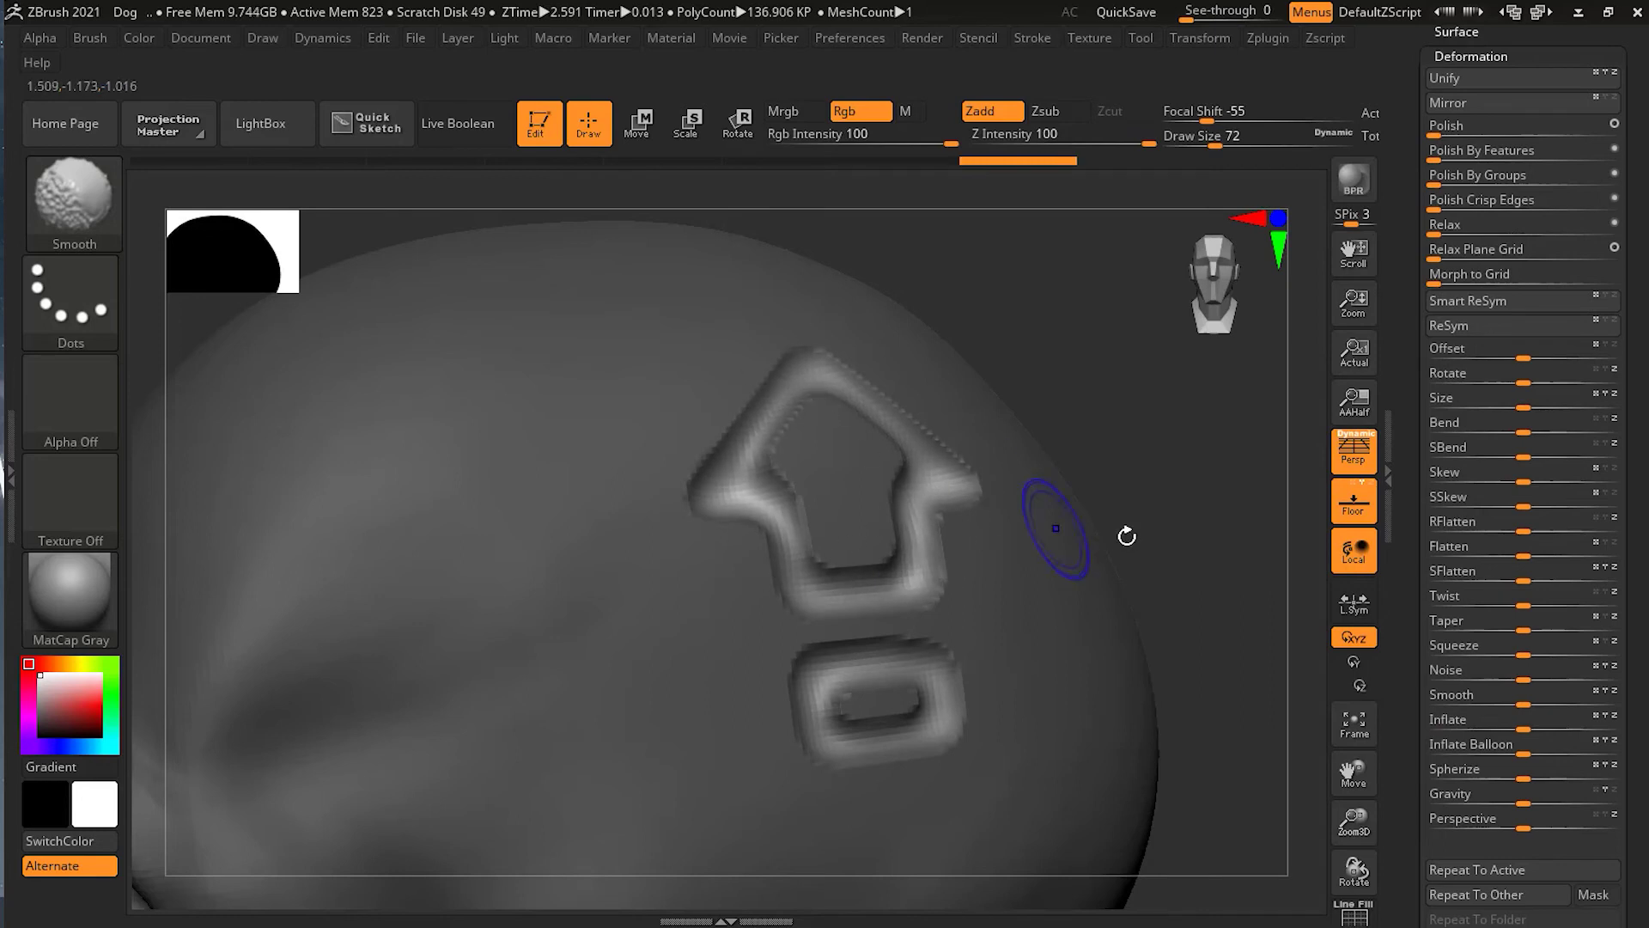
pyautogui.press('ctrl')
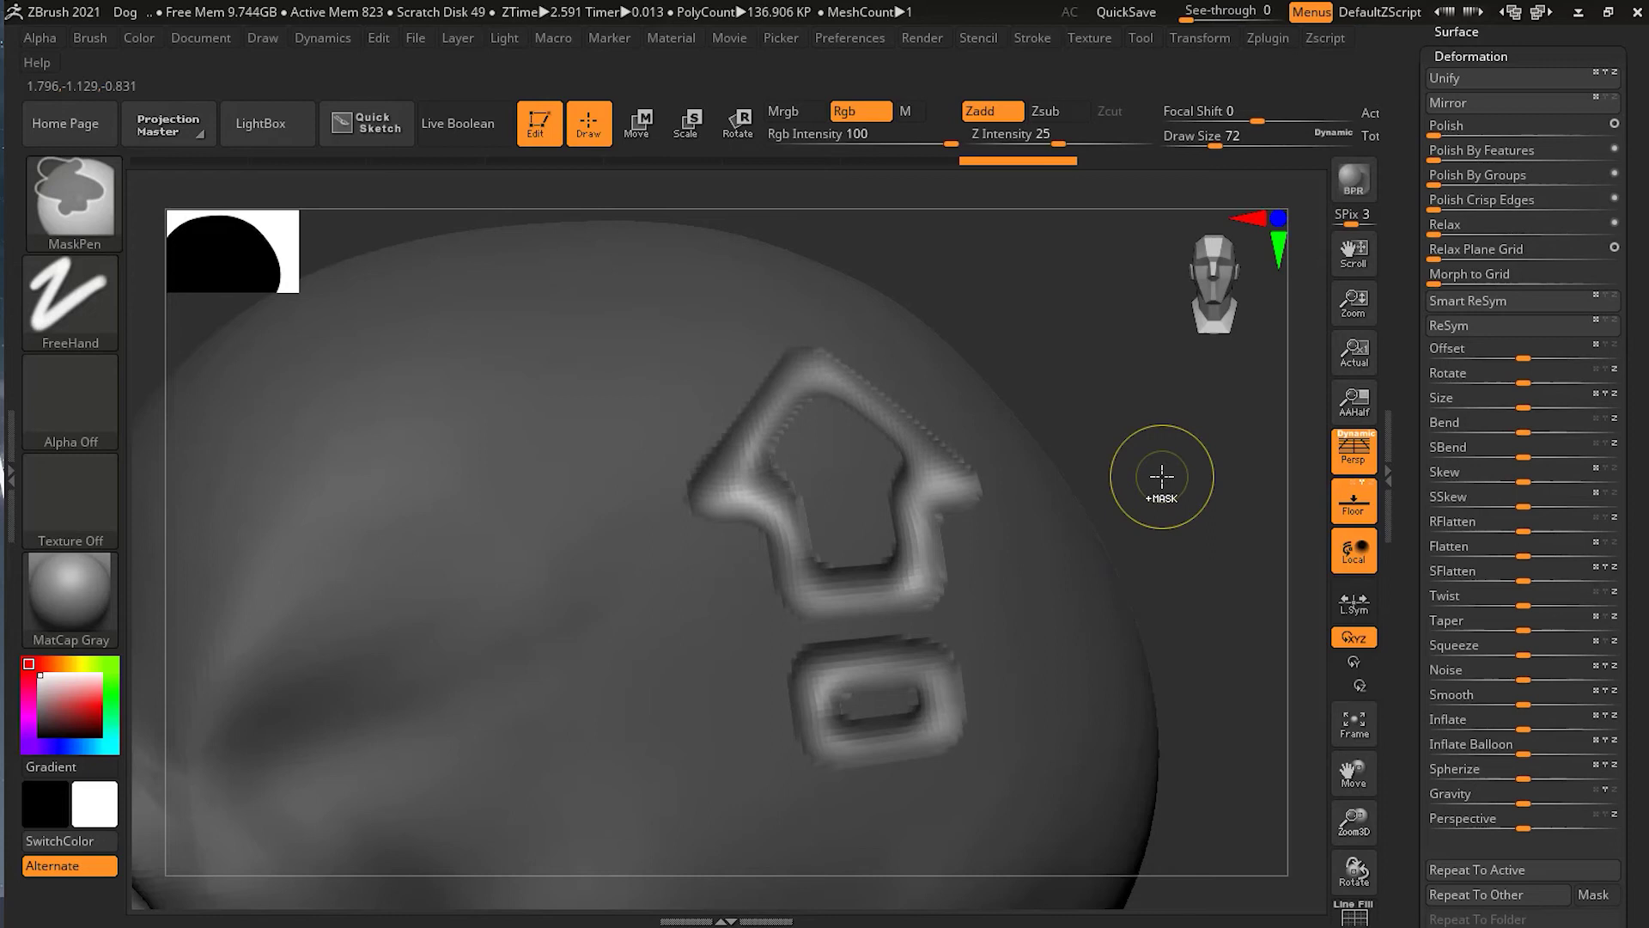
pyautogui.keyDown('ctrl'); pyautogui.moveTo(1097, 358); pyautogui.dragTo(1181, 455); pyautogui.keyUp('ctrl')
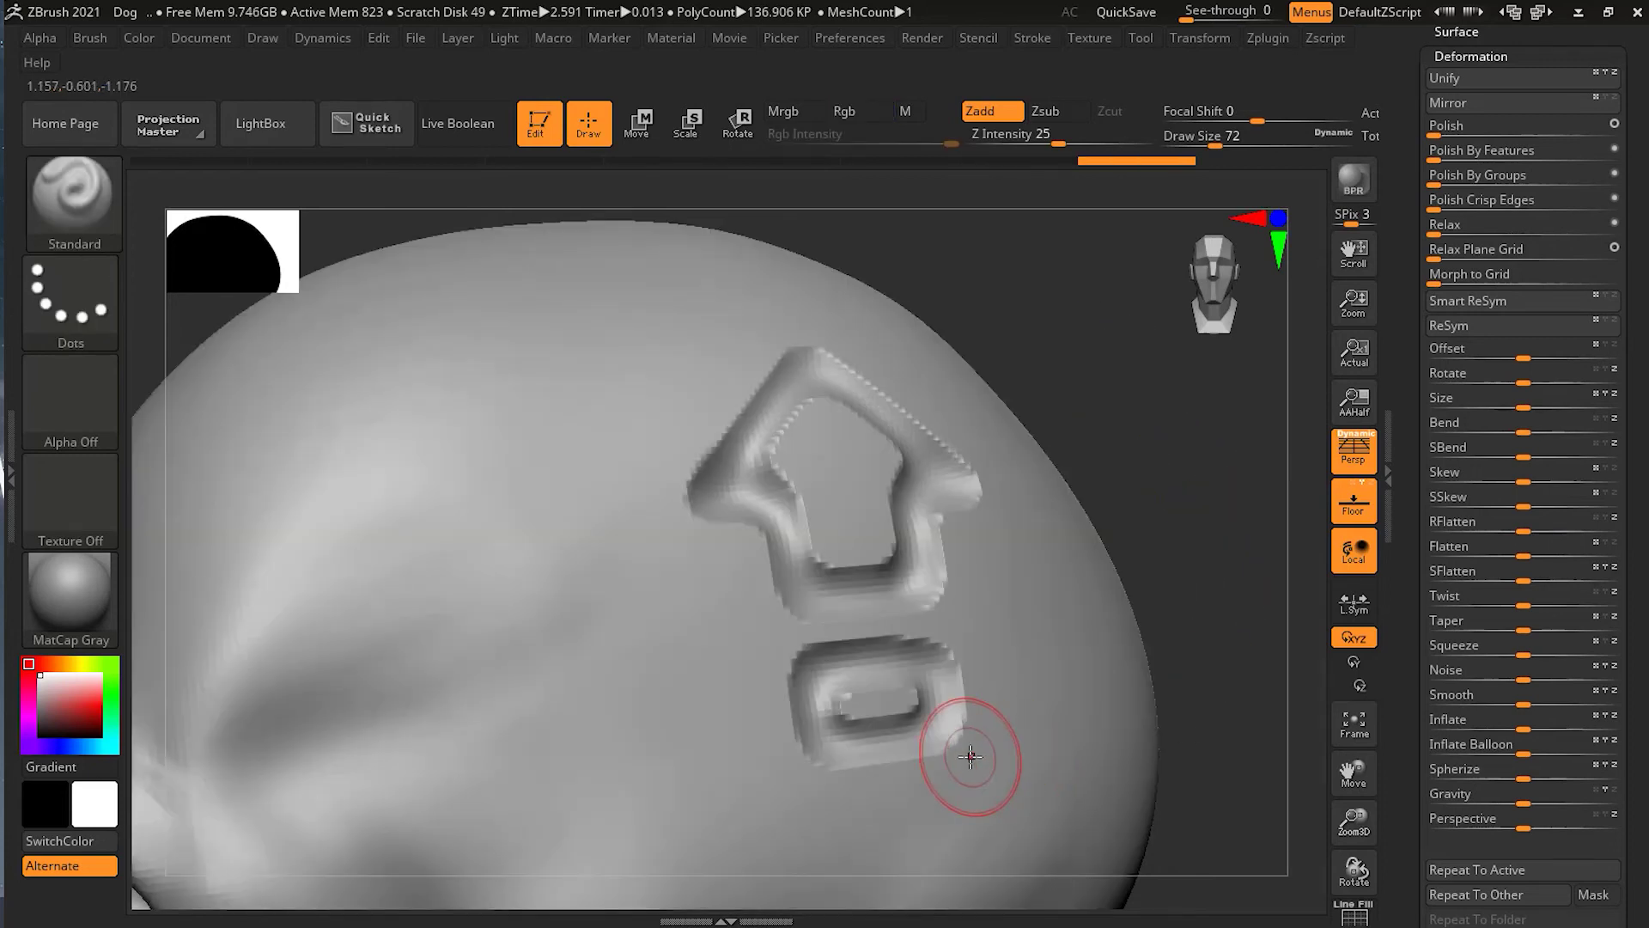
# Try smoothing the rectangle's lower edge with the Smooth brush at RGB intensities of 17 and 8.
pyautogui.press('ctrl')
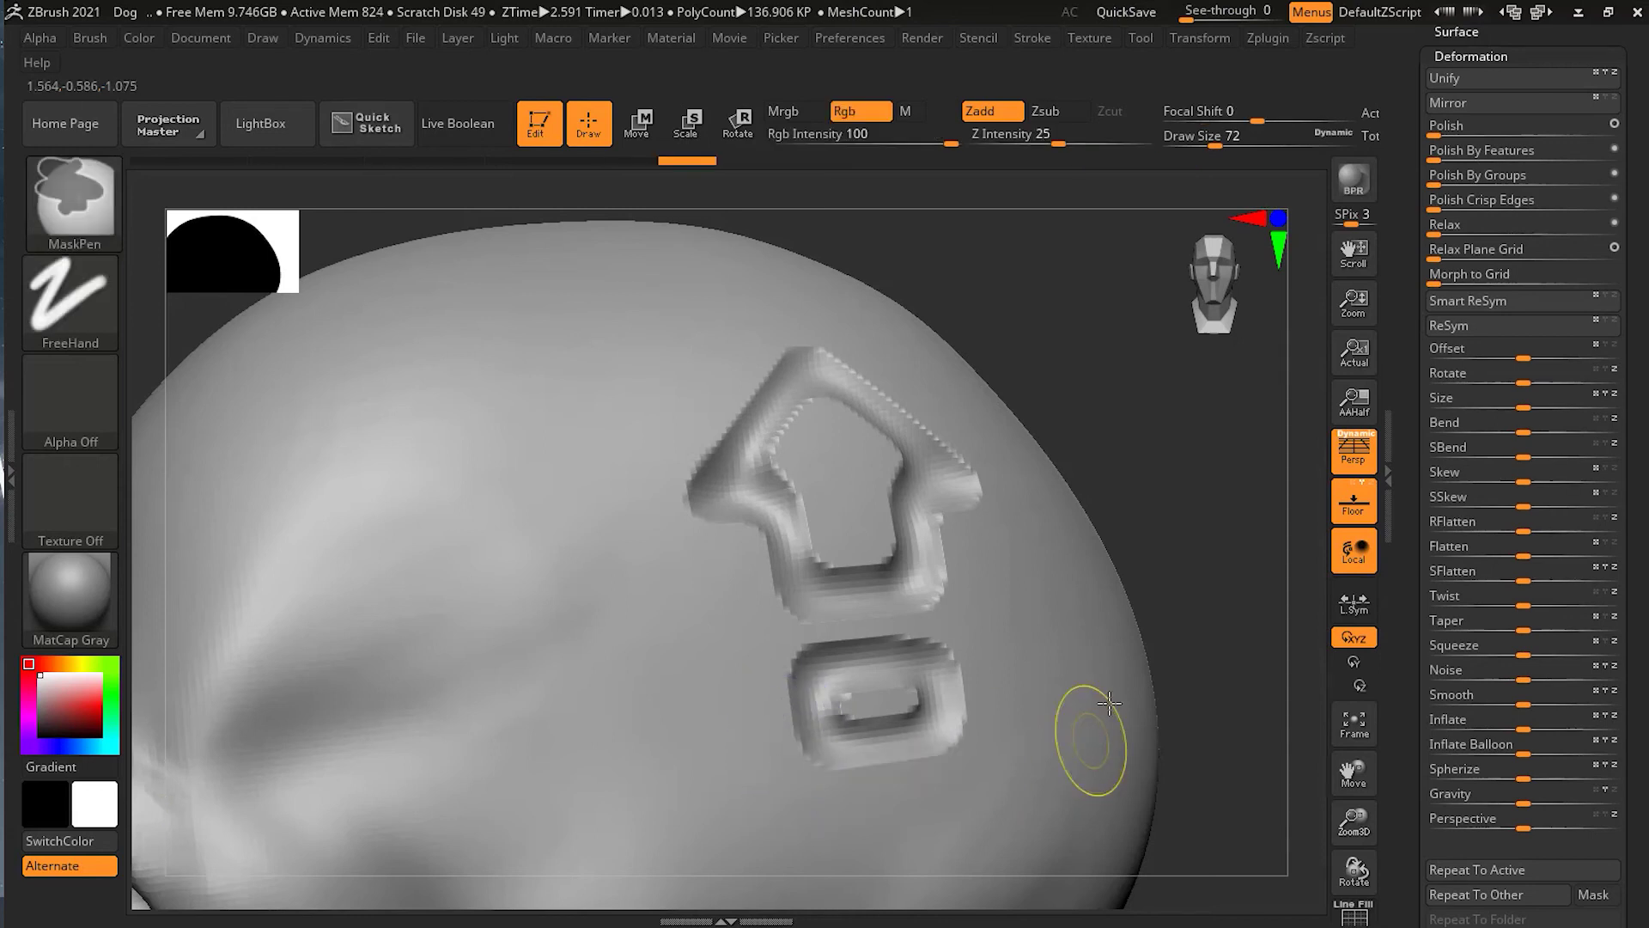
pyautogui.press('shift')
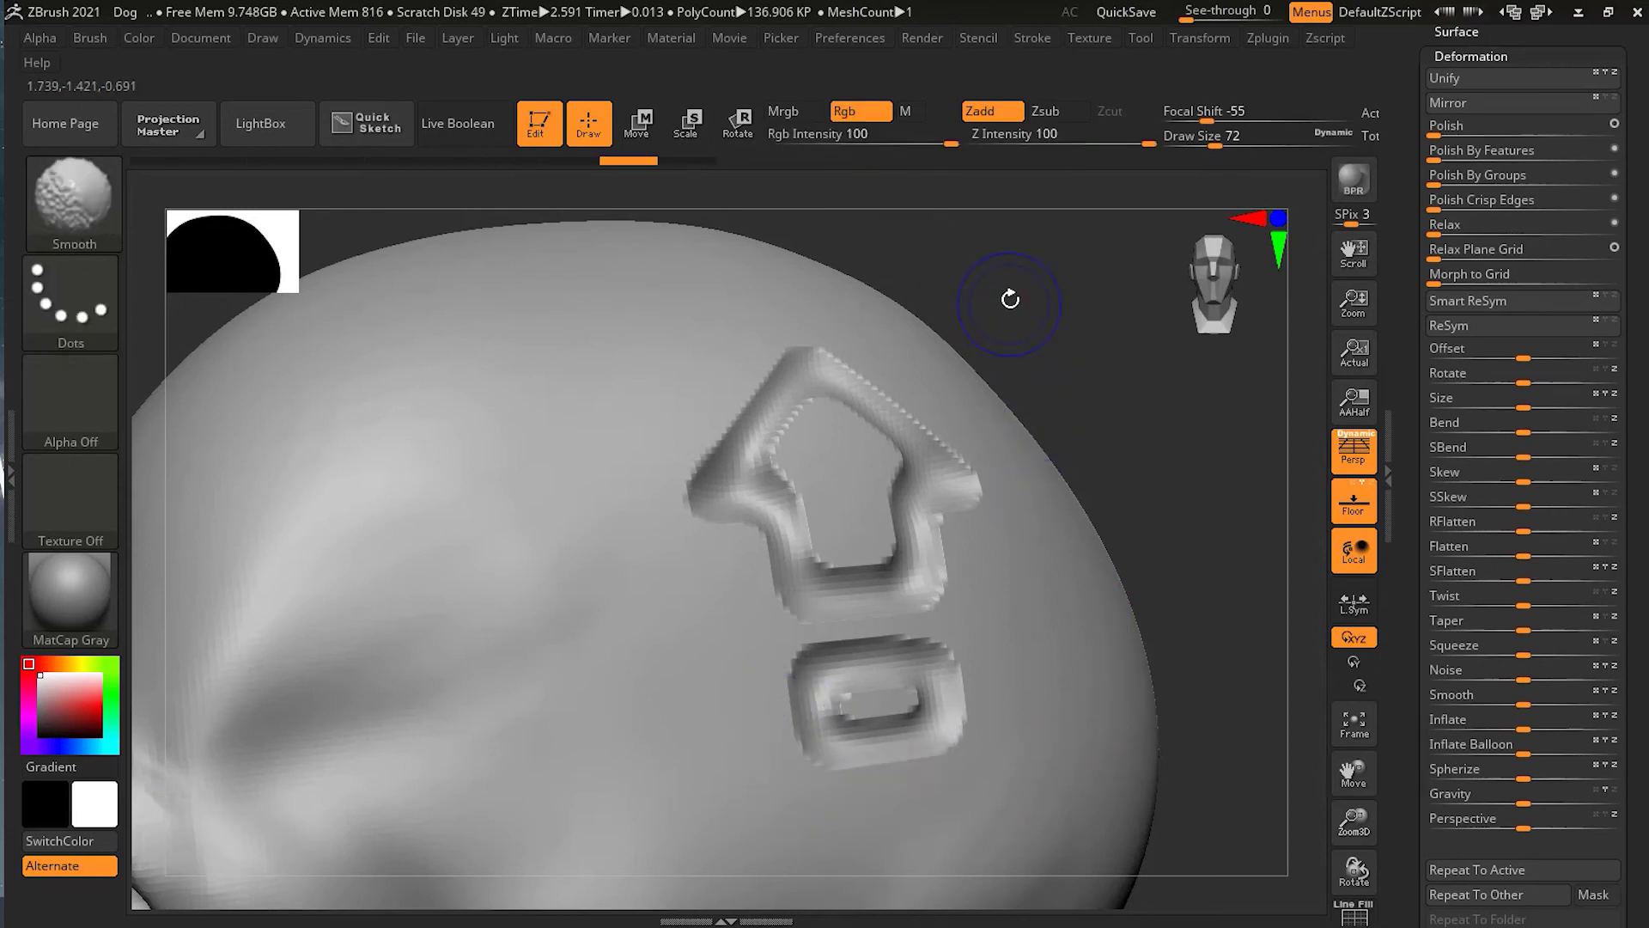
pyautogui.moveTo(945, 142); pyautogui.dragTo(839, 147)
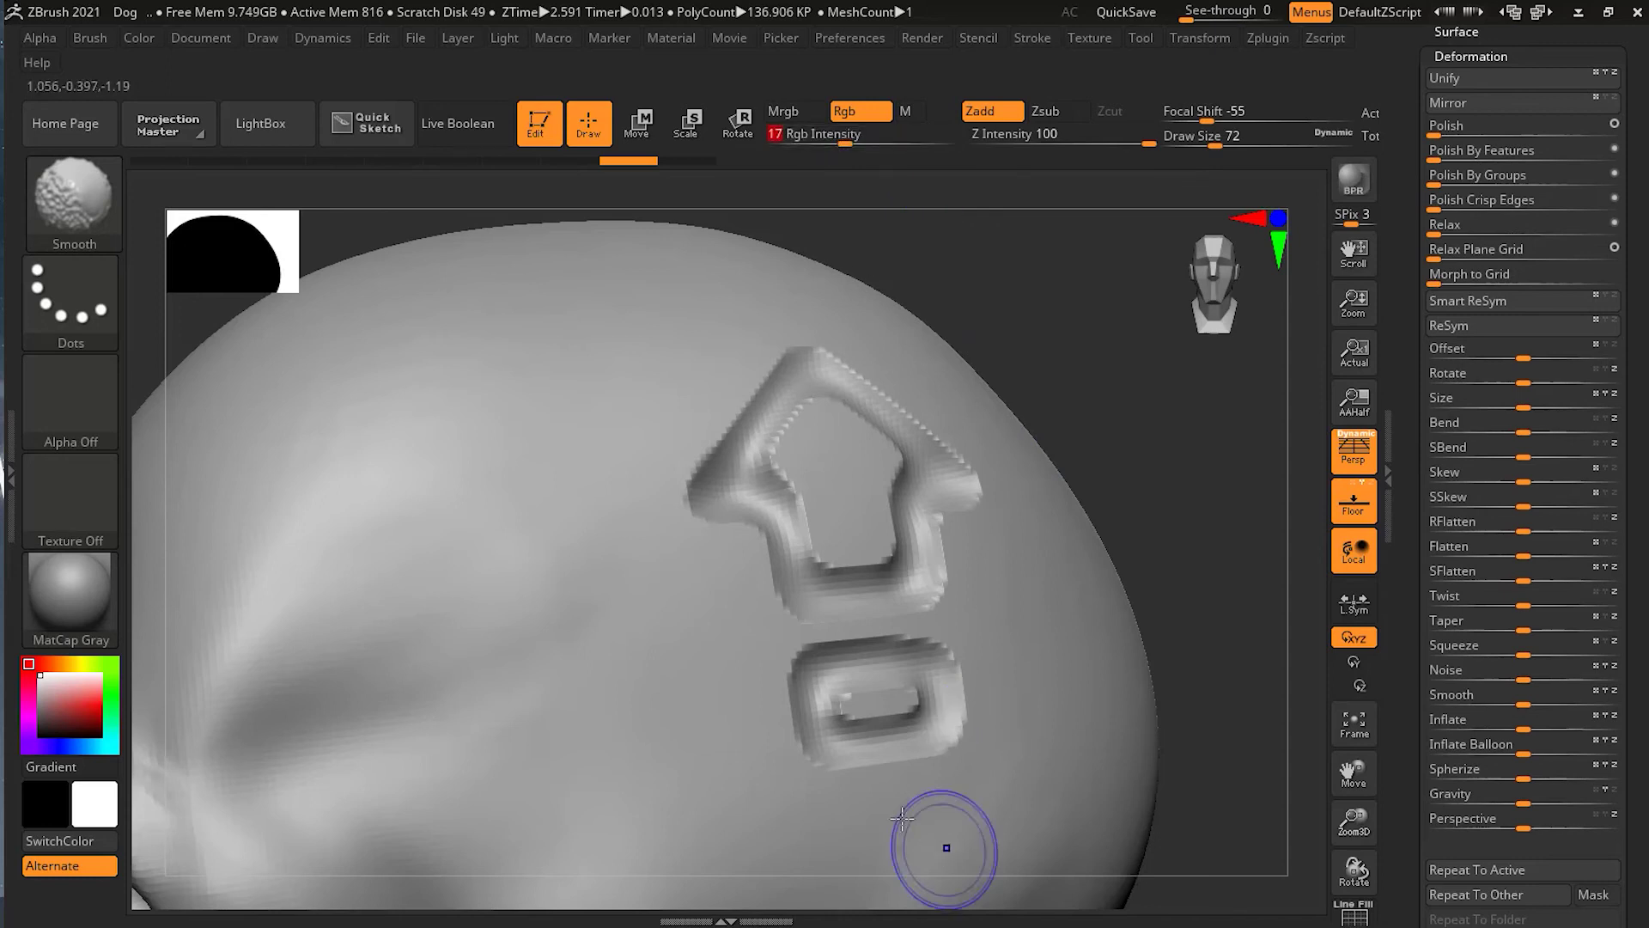
pyautogui.keyDown('shift'); pyautogui.moveTo(846, 747); pyautogui.dragTo(808, 712); pyautogui.keyUp('shift')
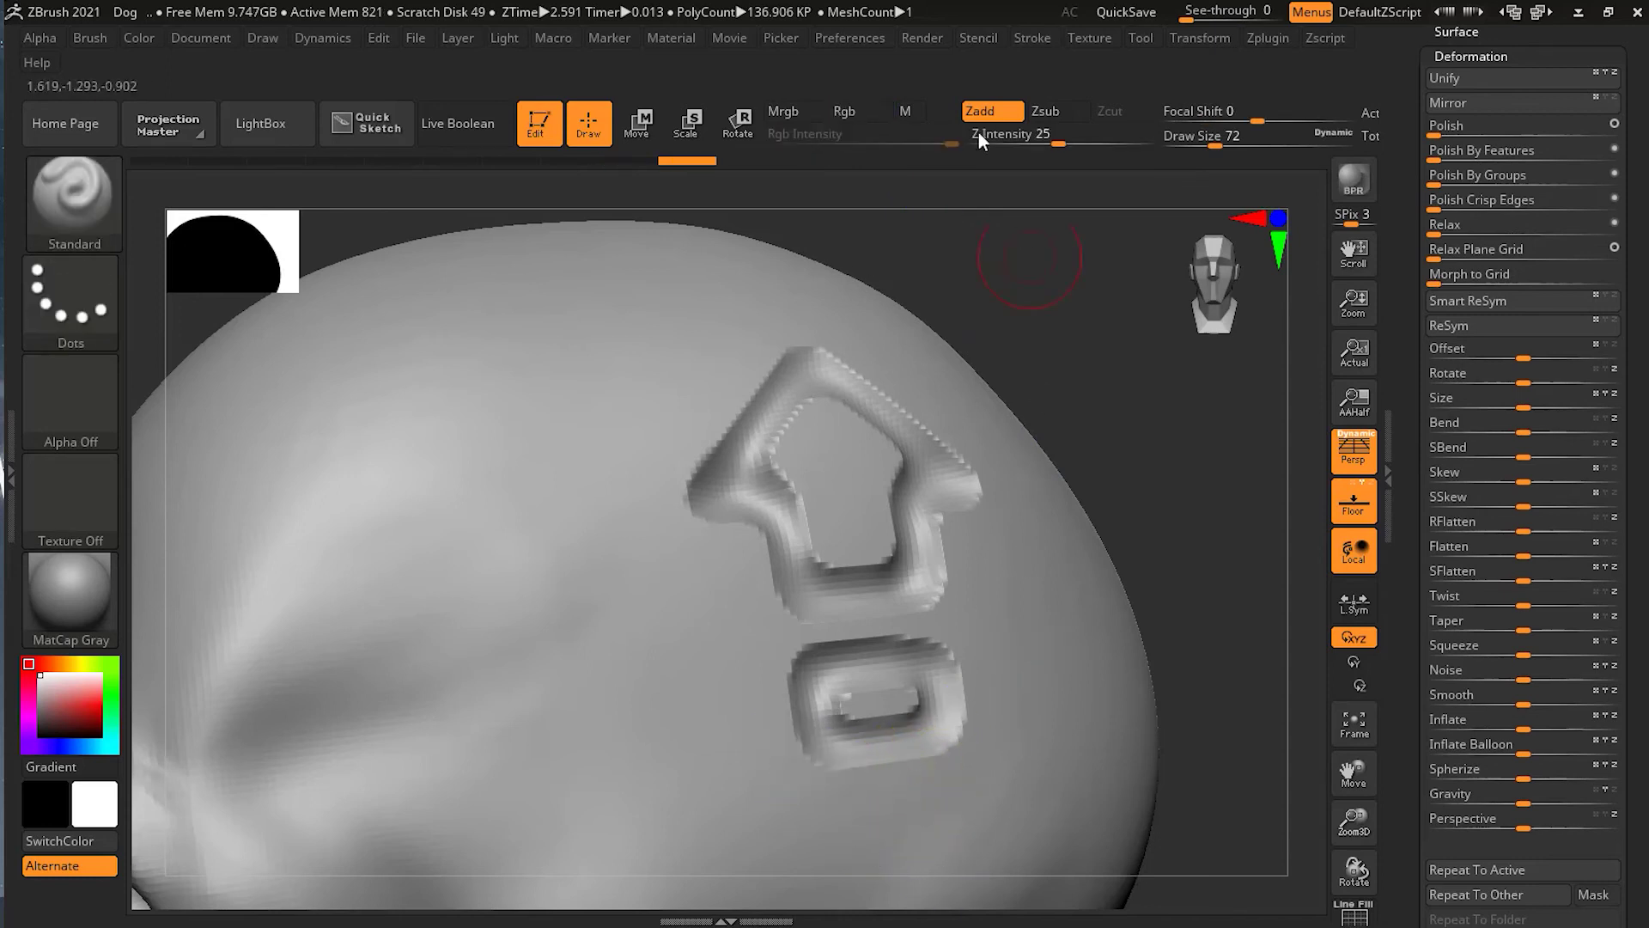
pyautogui.press('shift')
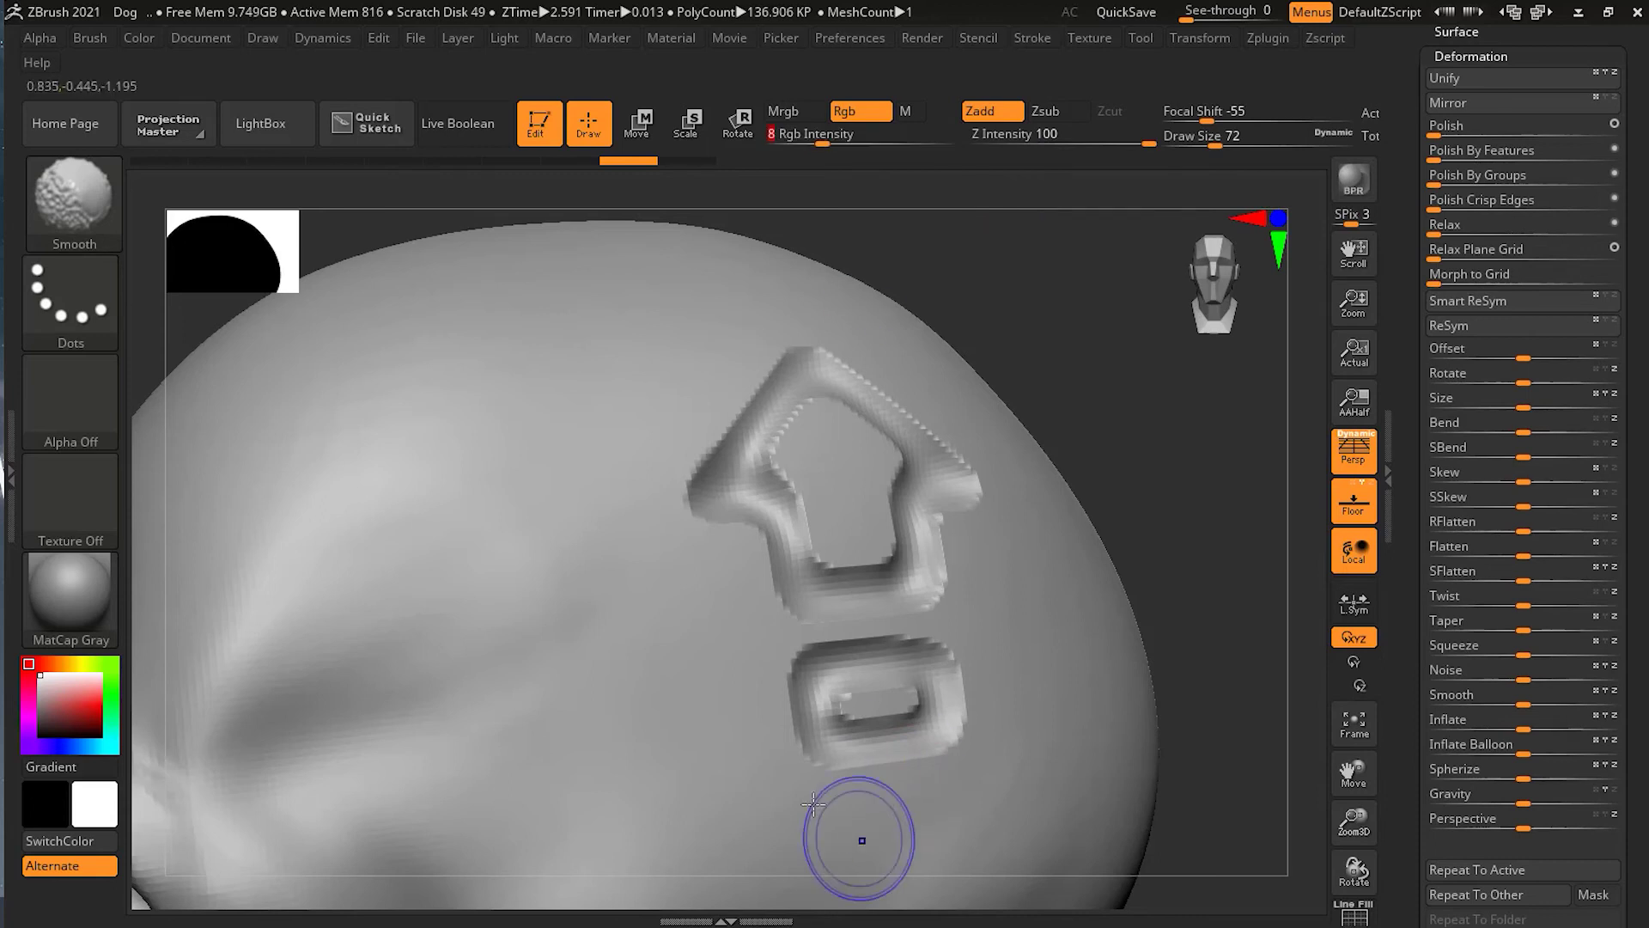
pyautogui.keyDown('shift'); pyautogui.moveTo(857, 836); pyautogui.dragTo(816, 756); pyautogui.keyUp('shift')
pyautogui.press('shift')
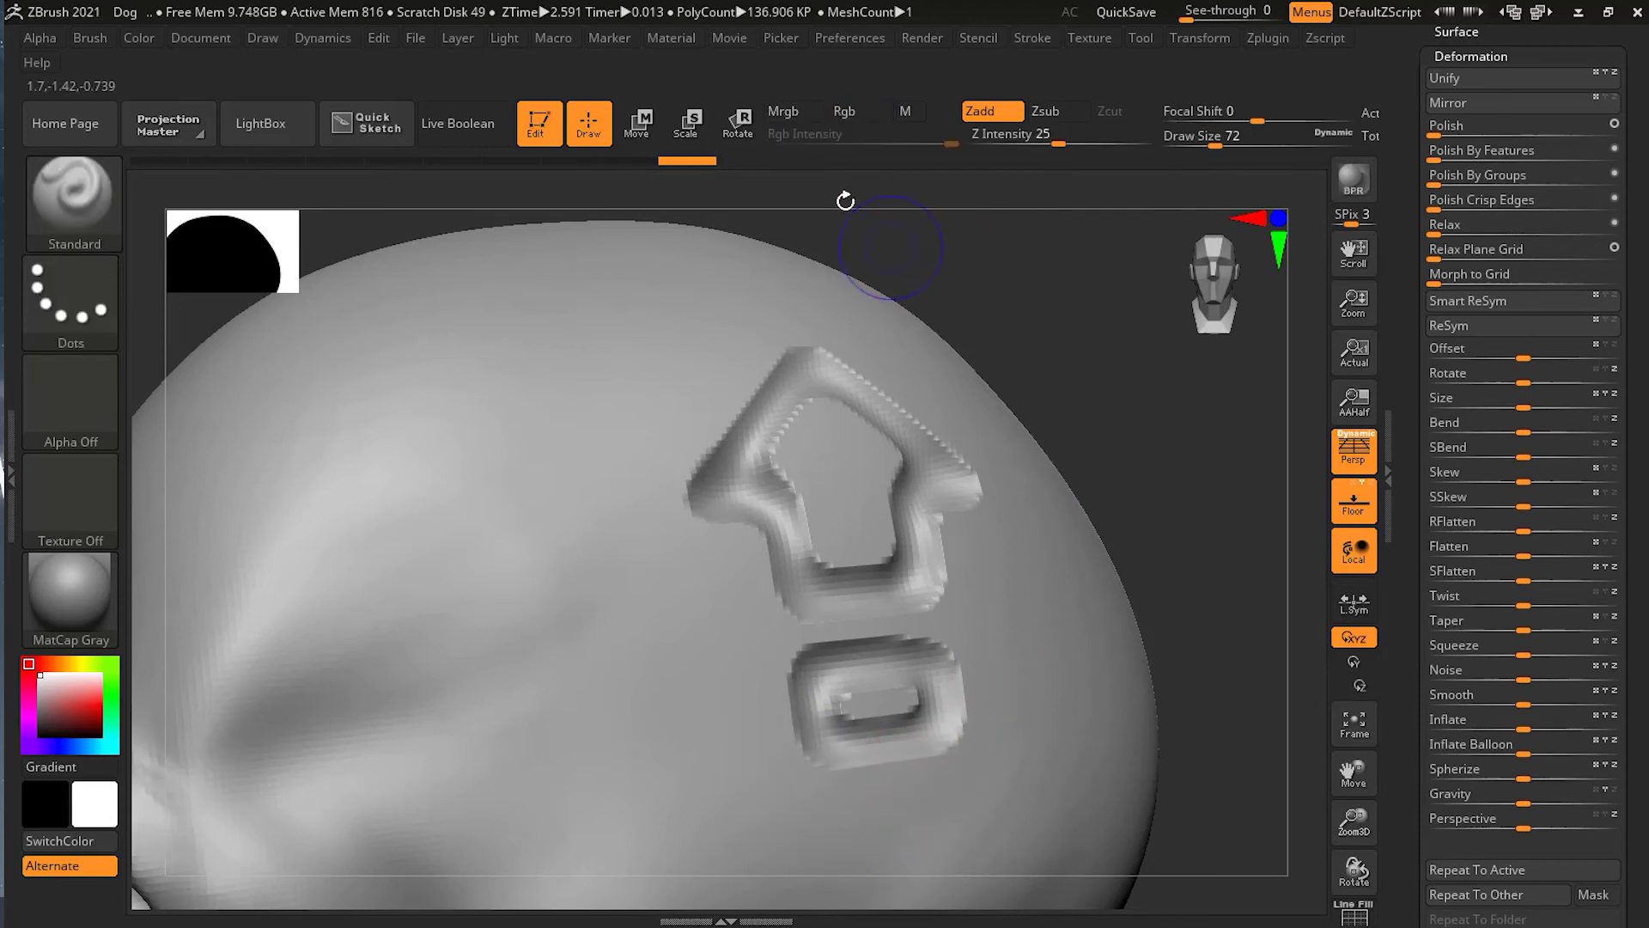
# Set the Smooth brush's RGB intensity to 3, try it along the rectangle's lower edge, and undo the stroke.
pyautogui.moveTo(798, 146); pyautogui.dragTo(803, 146)
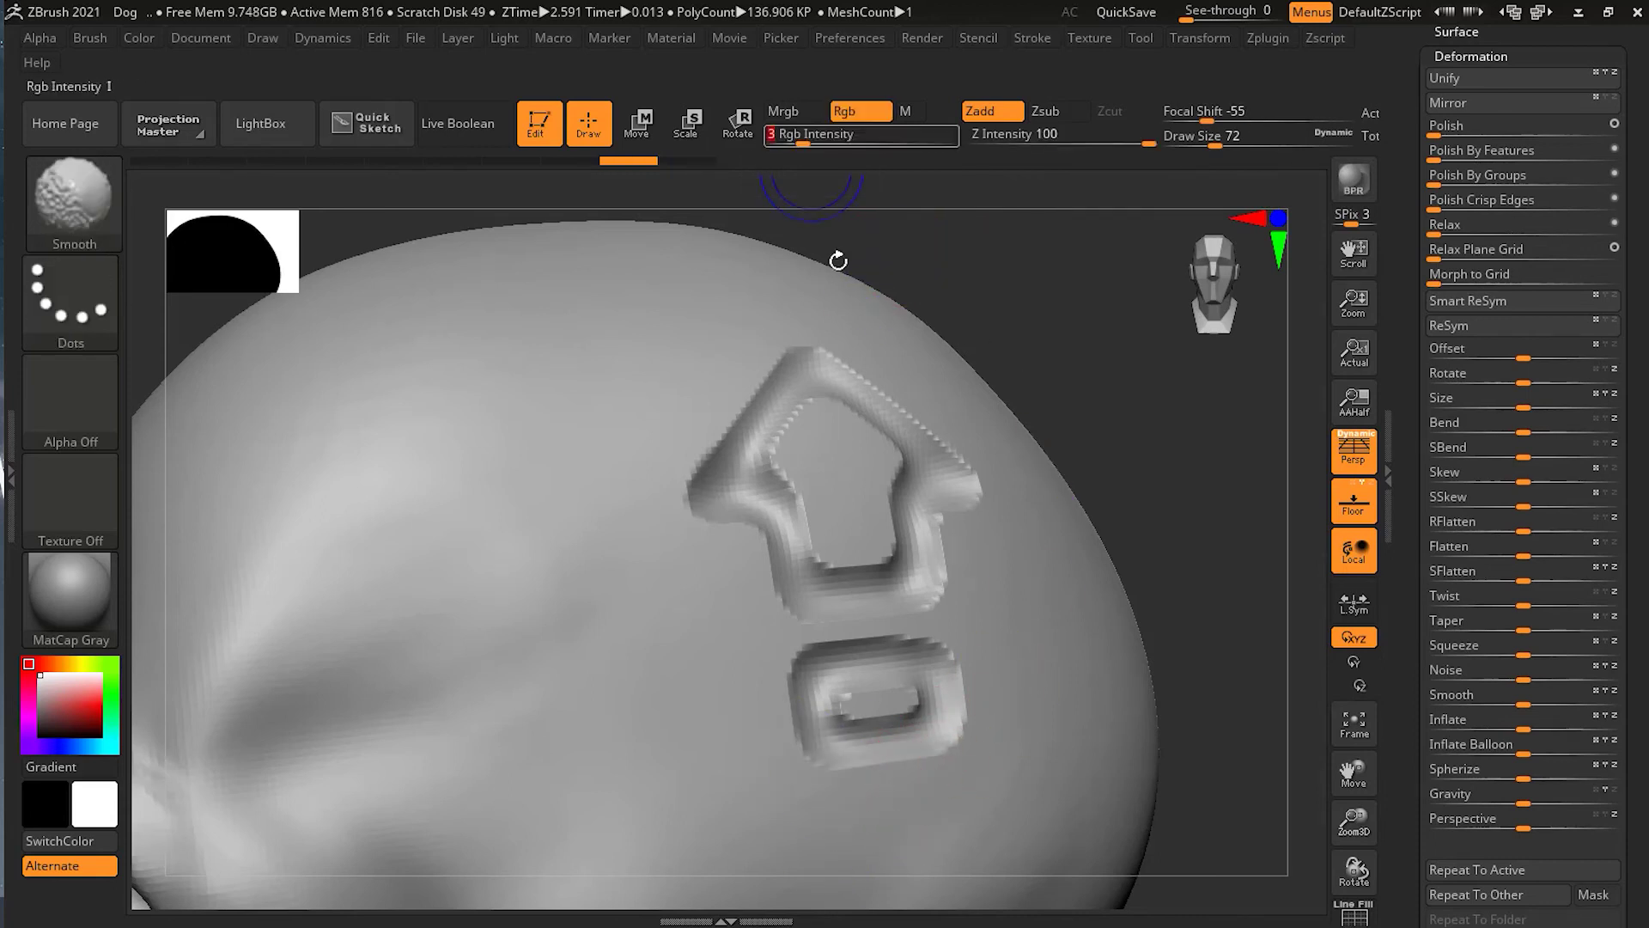
pyautogui.keyDown('shift'); pyautogui.moveTo(847, 797); pyautogui.dragTo(748, 761); pyautogui.keyUp('shift')
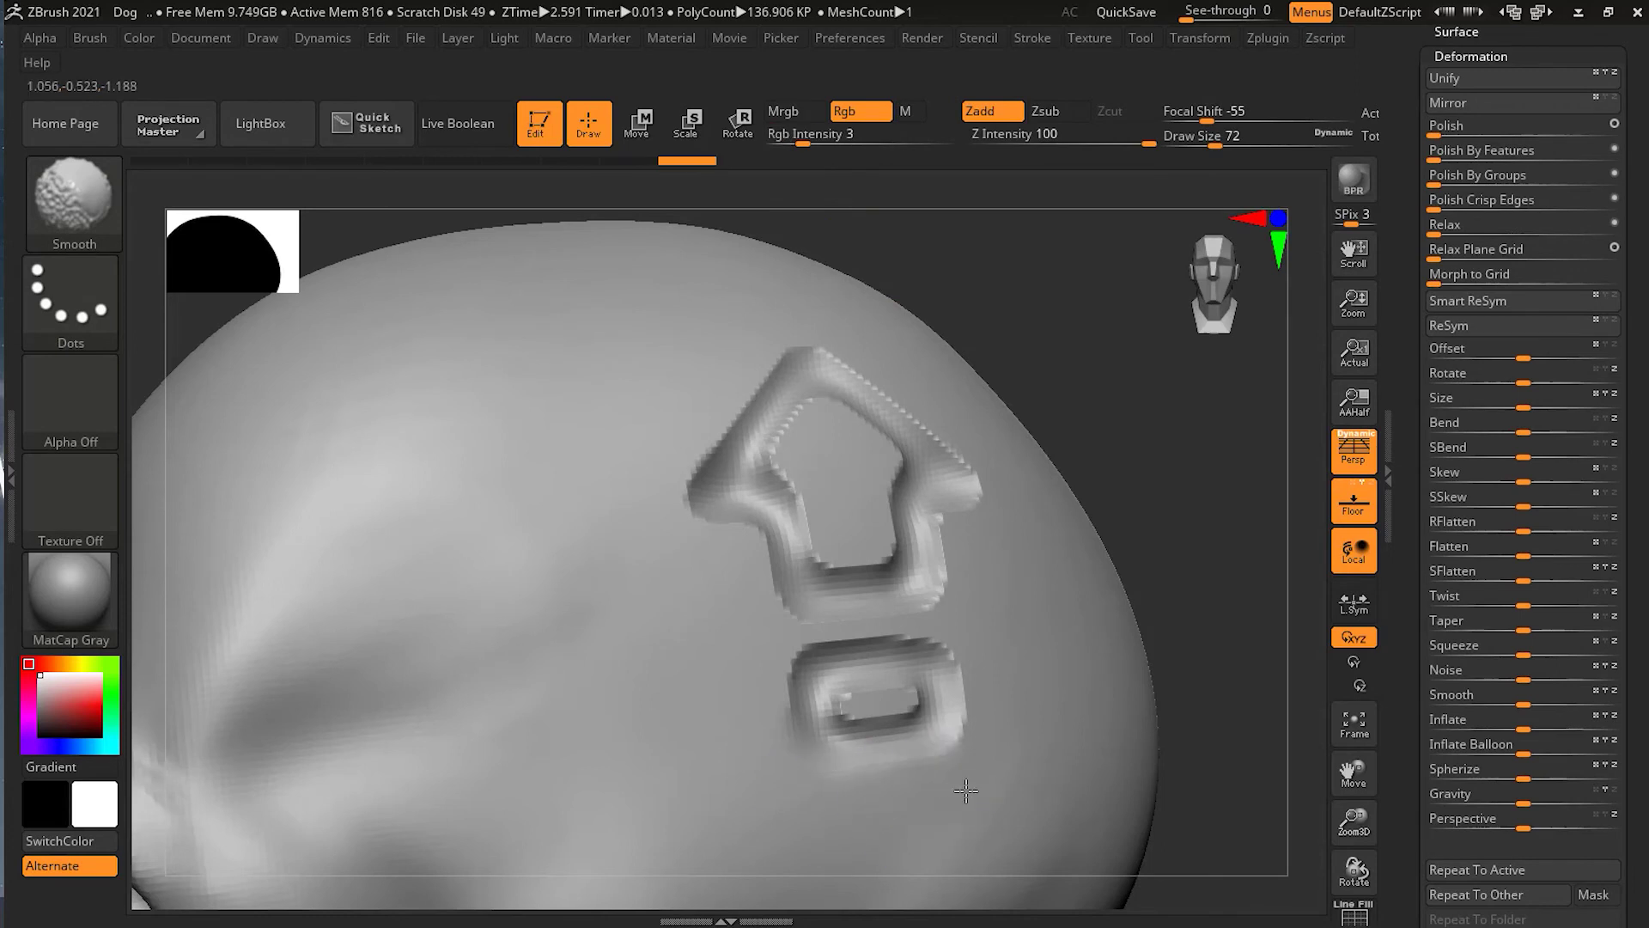
pyautogui.press('shift')
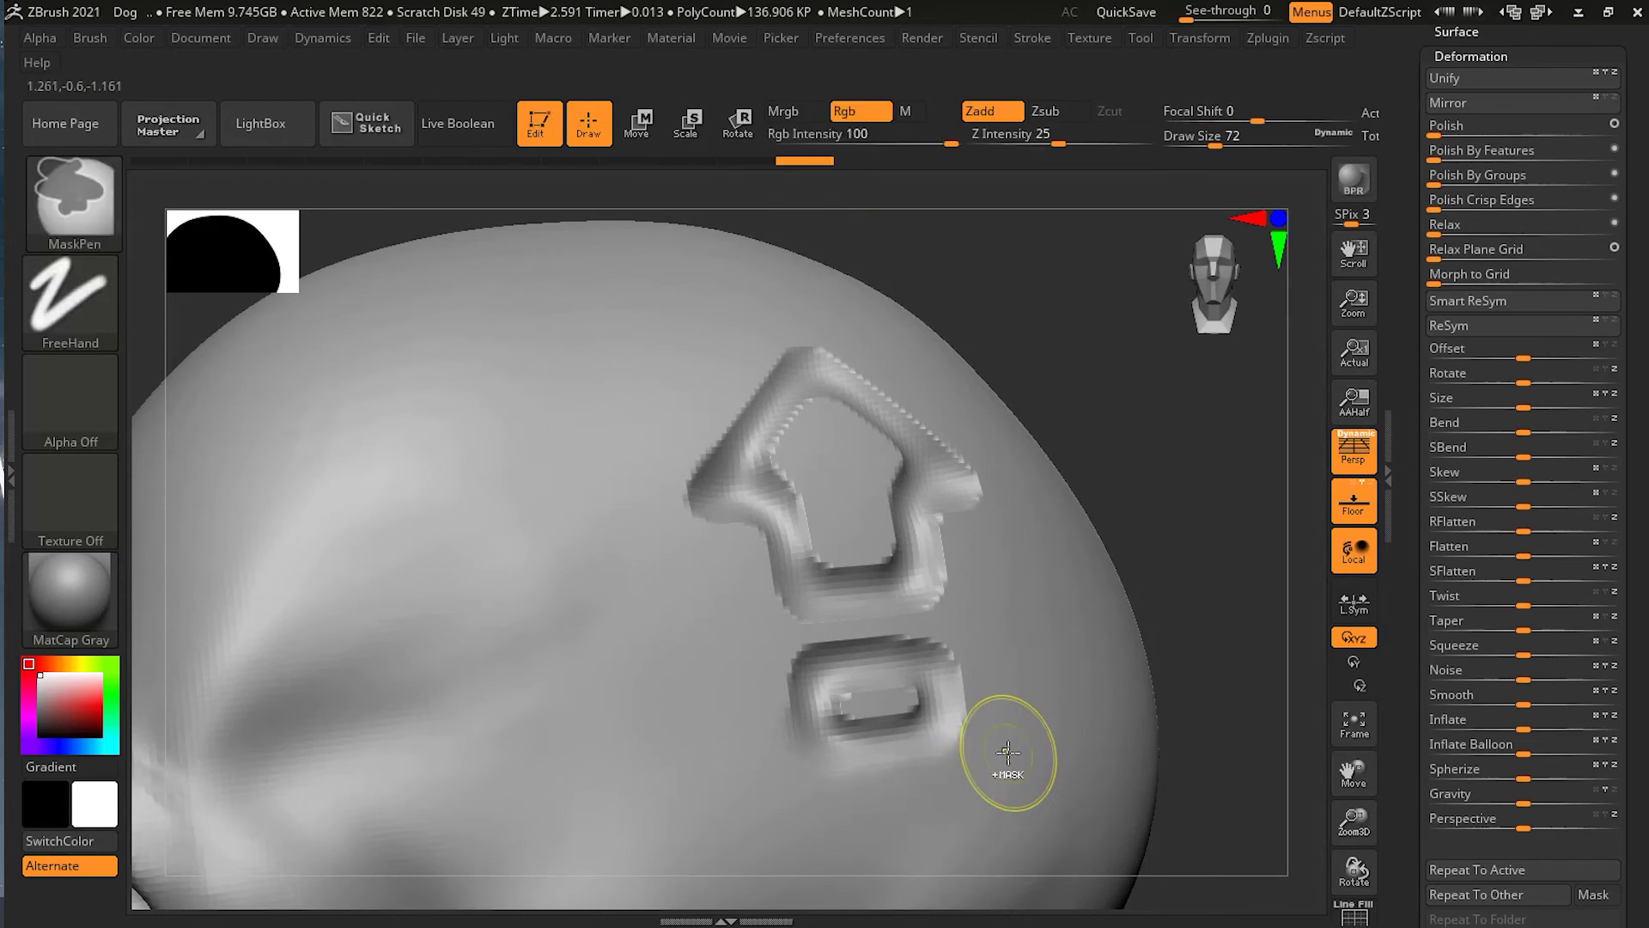
pyautogui.hotkey('ctrl', 's')
pyautogui.press('Escape')
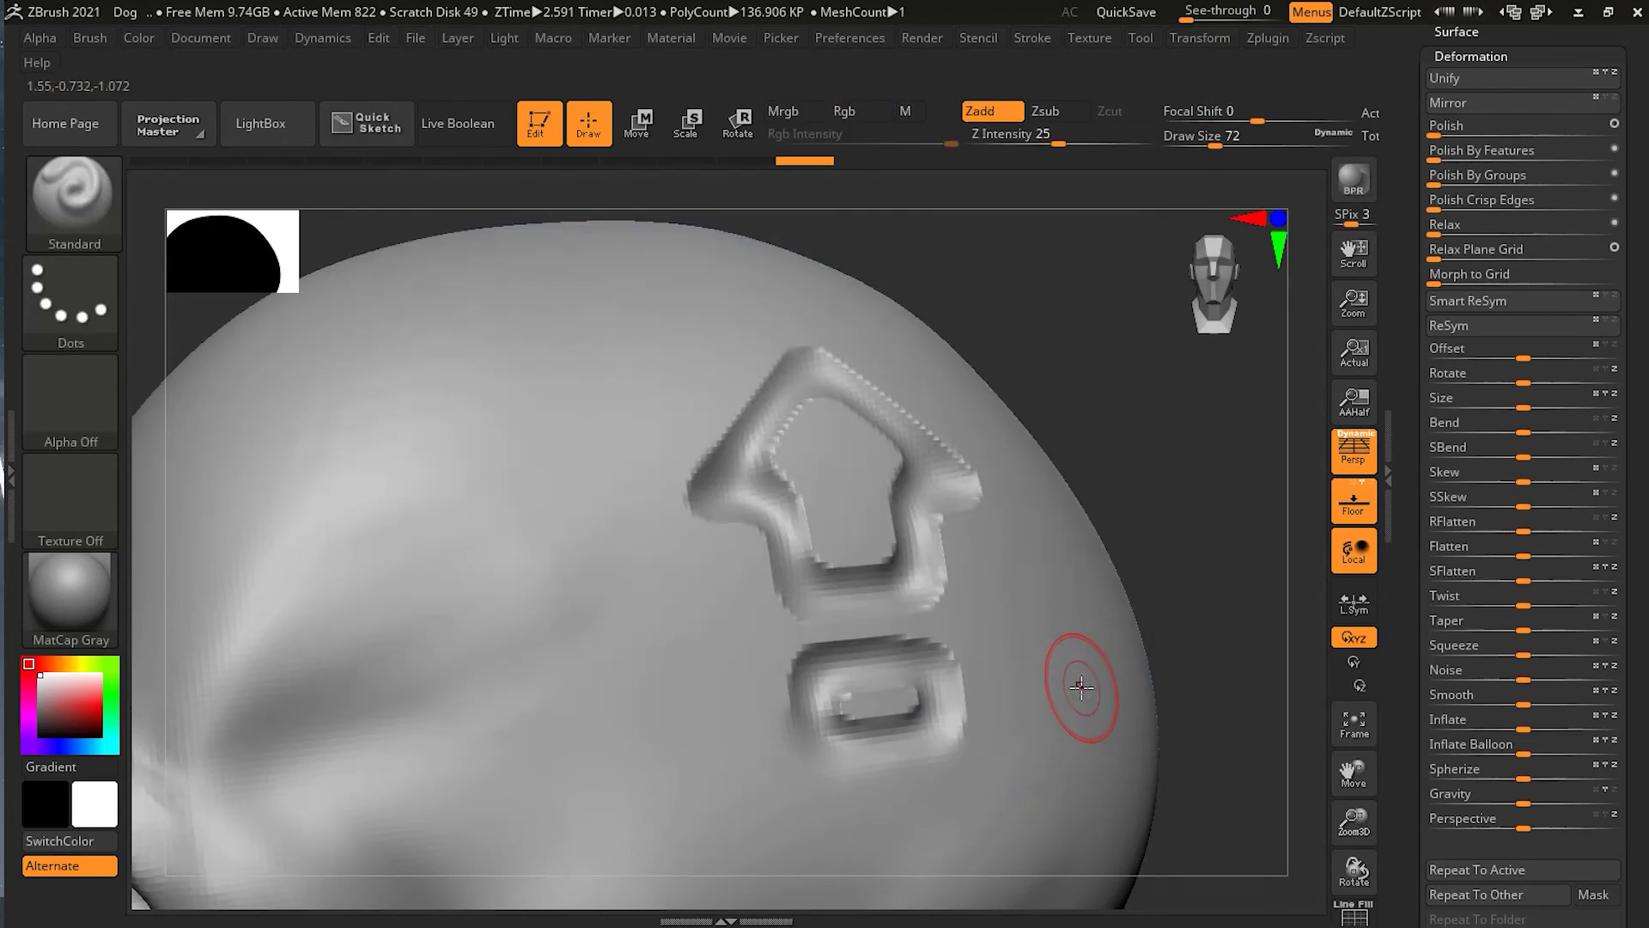
pyautogui.press('ctrl')
pyautogui.press('ctrl')
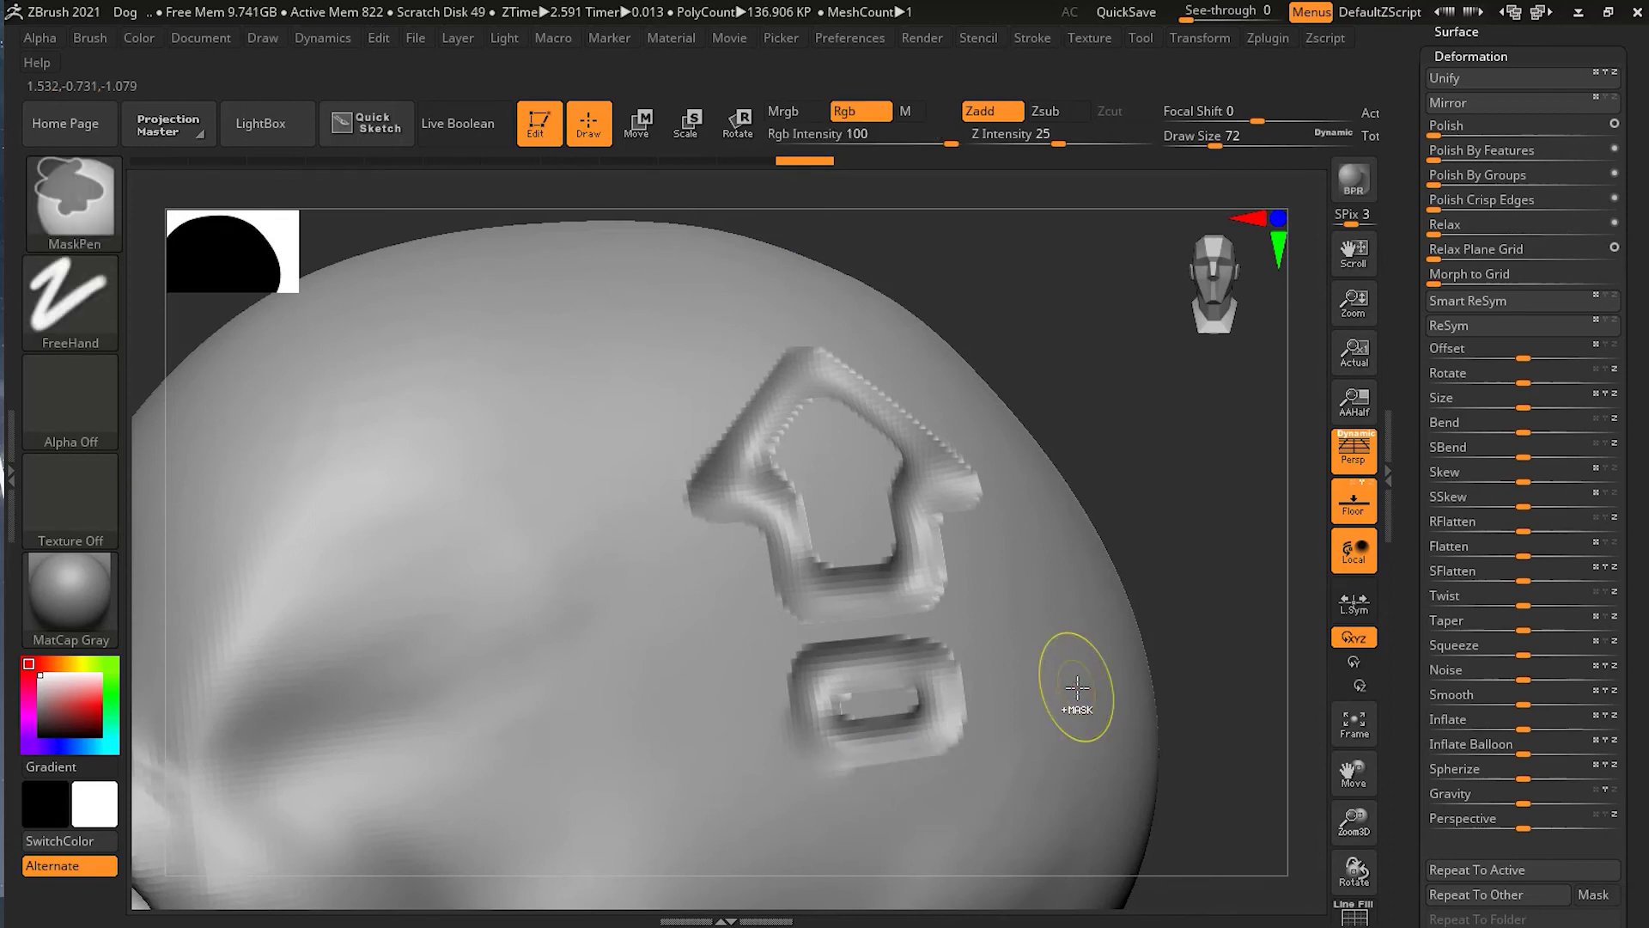
# Reduce the draw size to 27 and smooth the jagged edges of the recessed rectangle and arrow.
pyautogui.press('s')
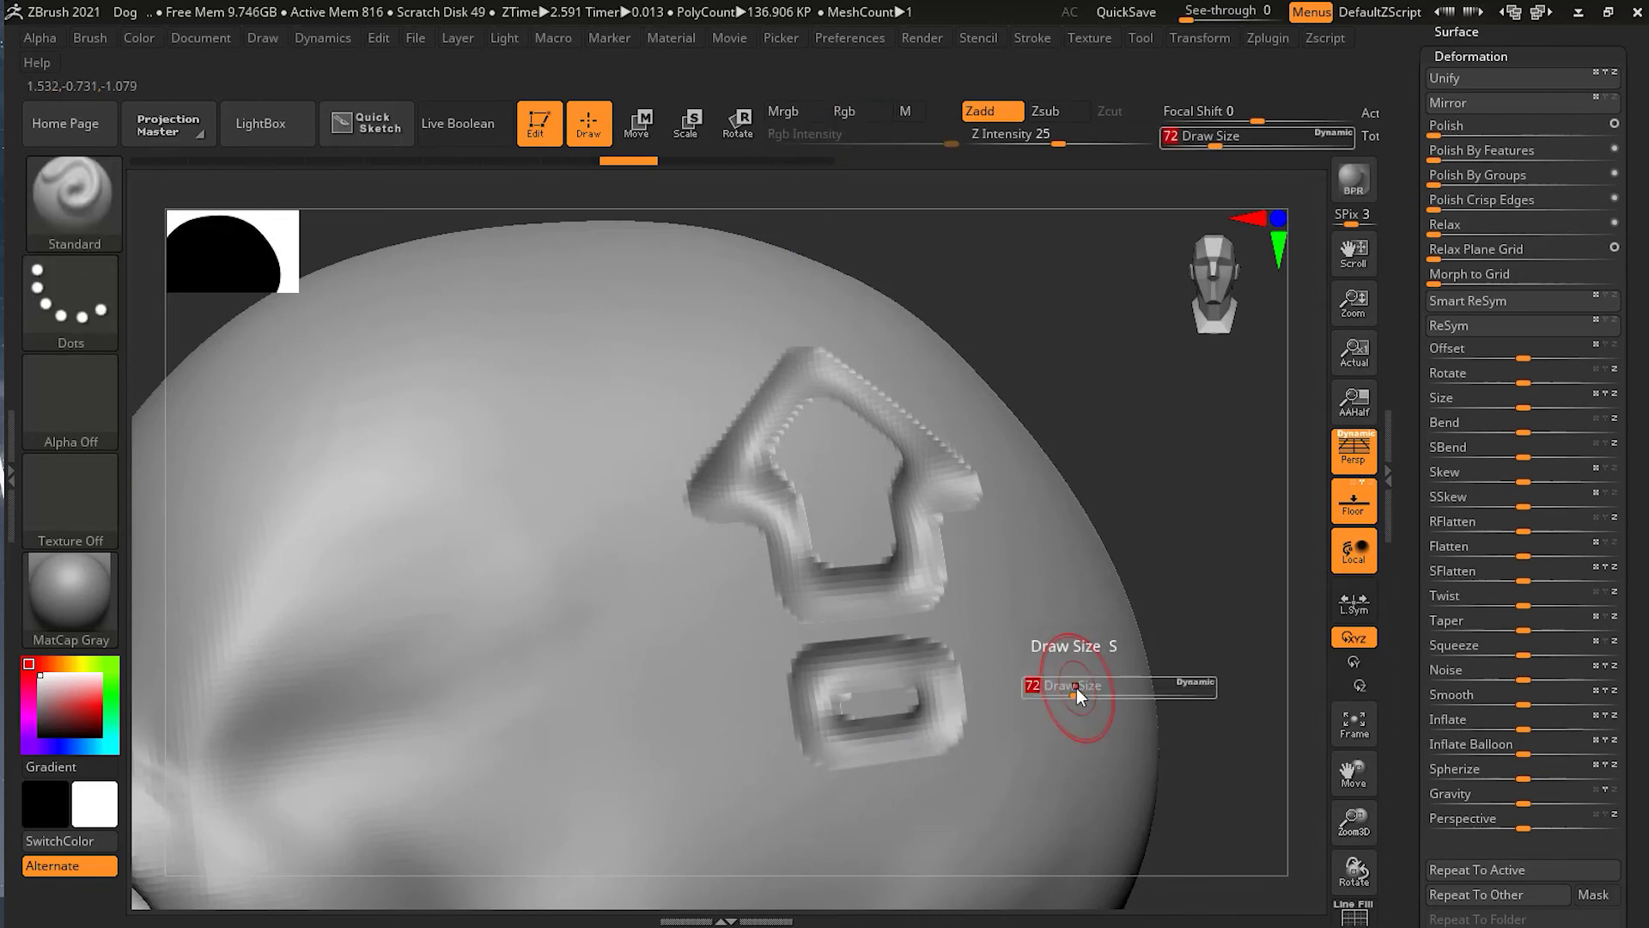
pyautogui.moveTo(1071, 691); pyautogui.dragTo(1058, 695)
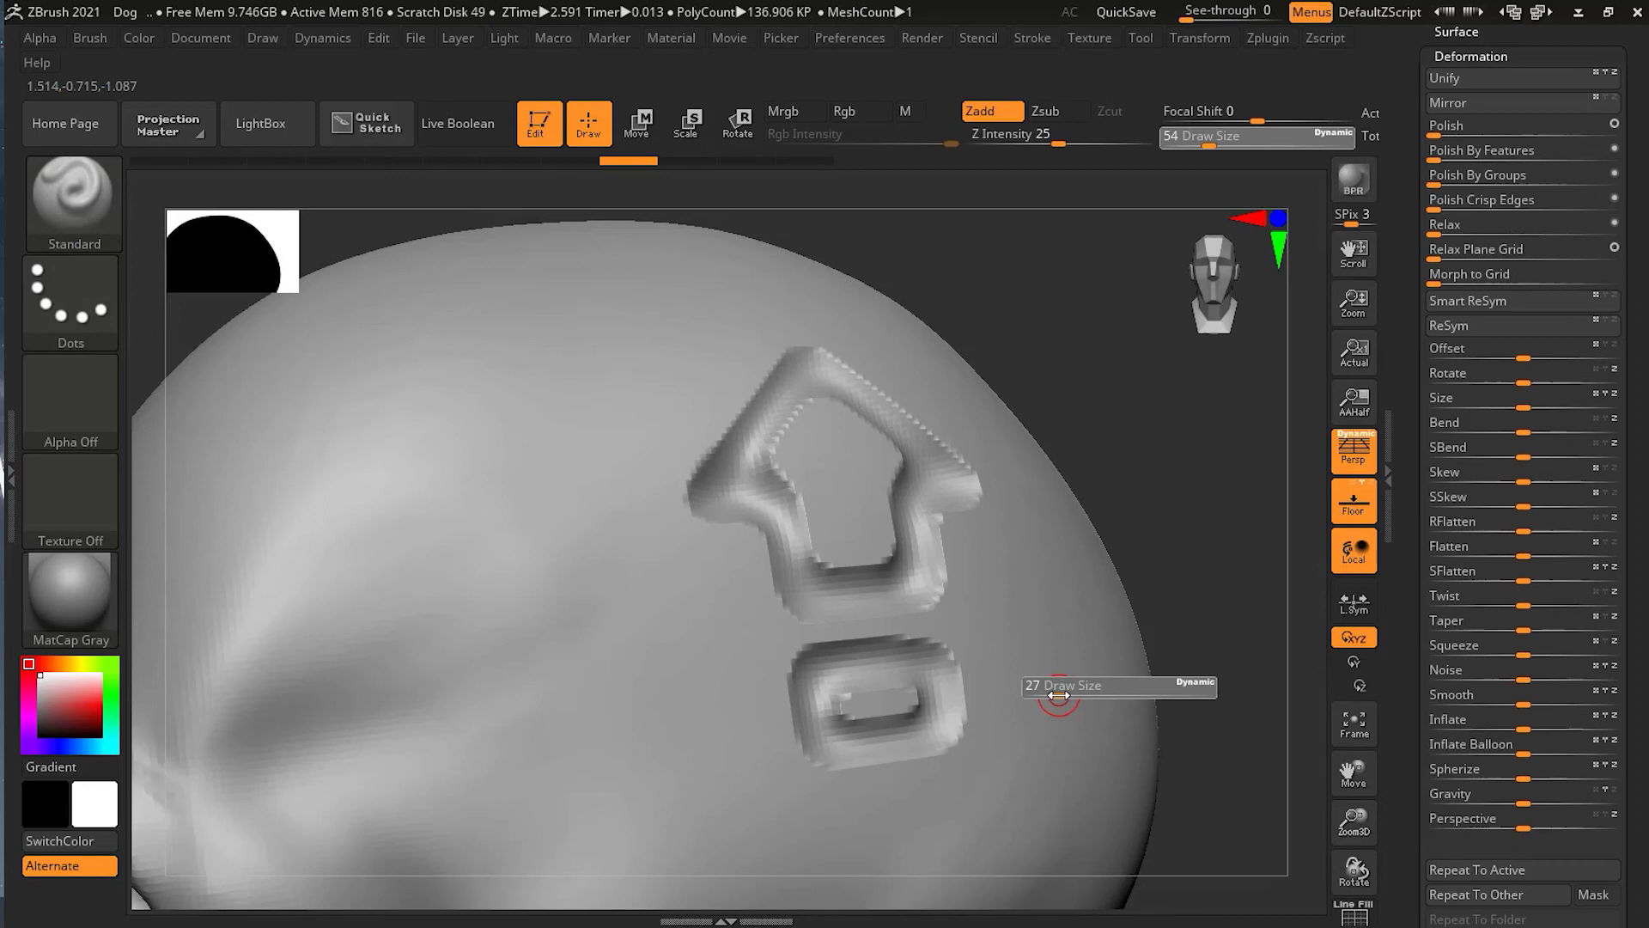
pyautogui.press('shift')
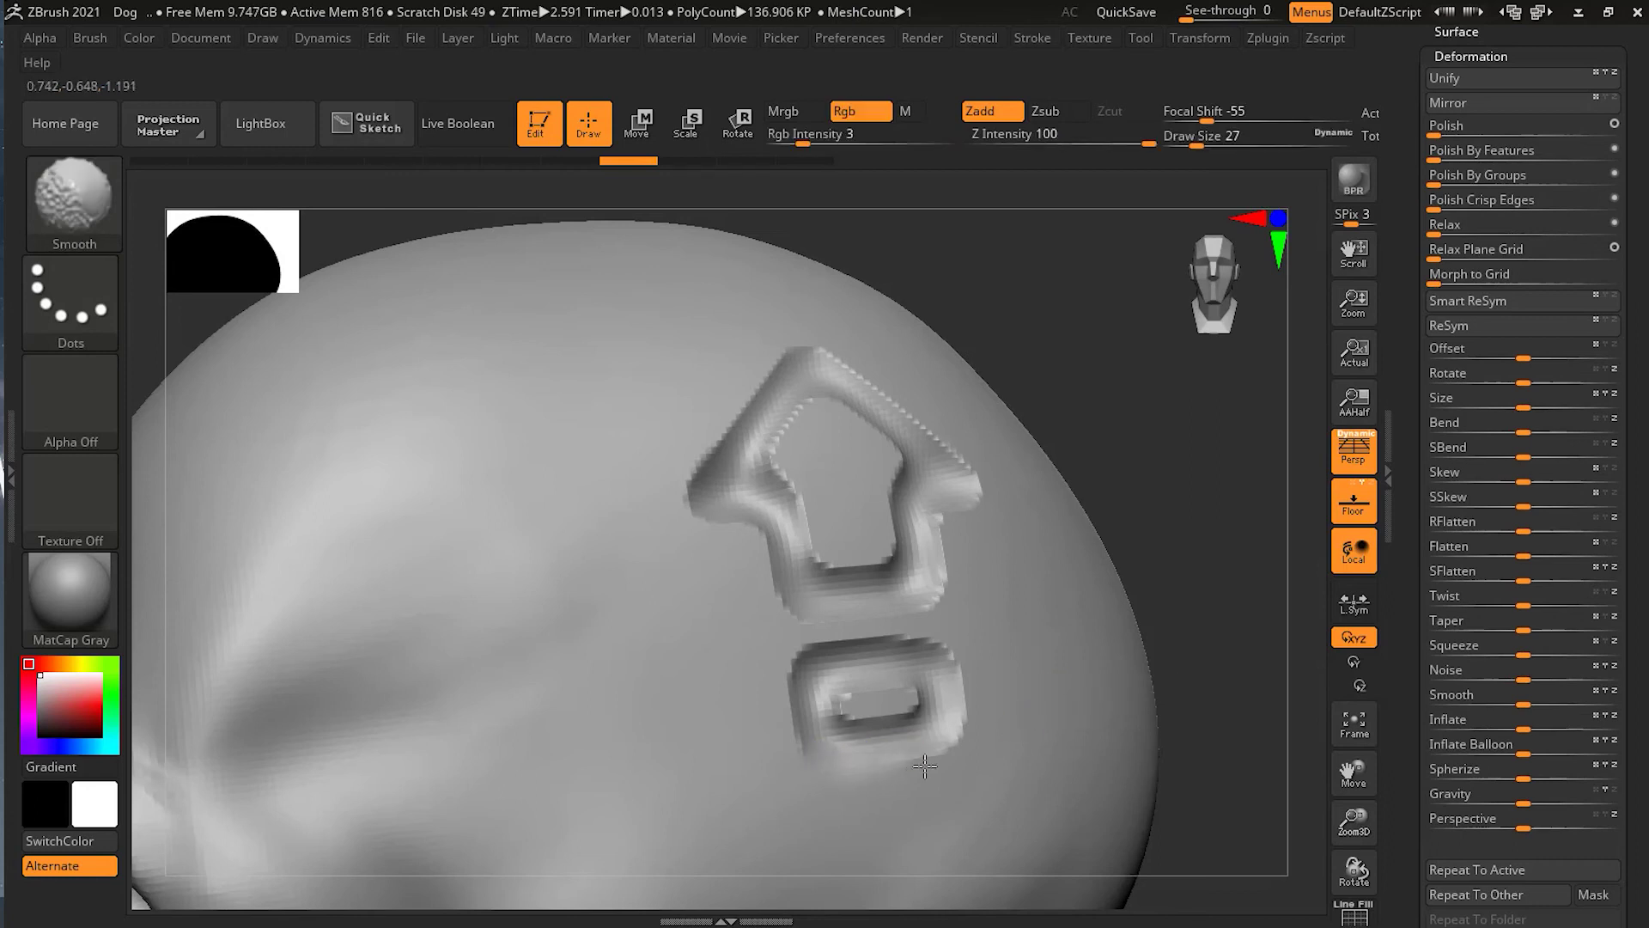
pyautogui.moveTo(925, 766)
pyautogui.keyDown('shift'); pyautogui.mouseDown()
pyautogui.moveTo(960, 738)
pyautogui.moveTo(964, 674)
pyautogui.moveTo(941, 633)
pyautogui.moveTo(774, 697)
pyautogui.moveTo(788, 777)
pyautogui.moveTo(786, 652)
pyautogui.moveTo(847, 712)
pyautogui.moveTo(893, 723)
pyautogui.moveTo(928, 691)
pyautogui.moveTo(884, 687)
pyautogui.moveTo(916, 718)
pyautogui.moveTo(897, 711)
pyautogui.mouseUp(); pyautogui.keyUp('shift')
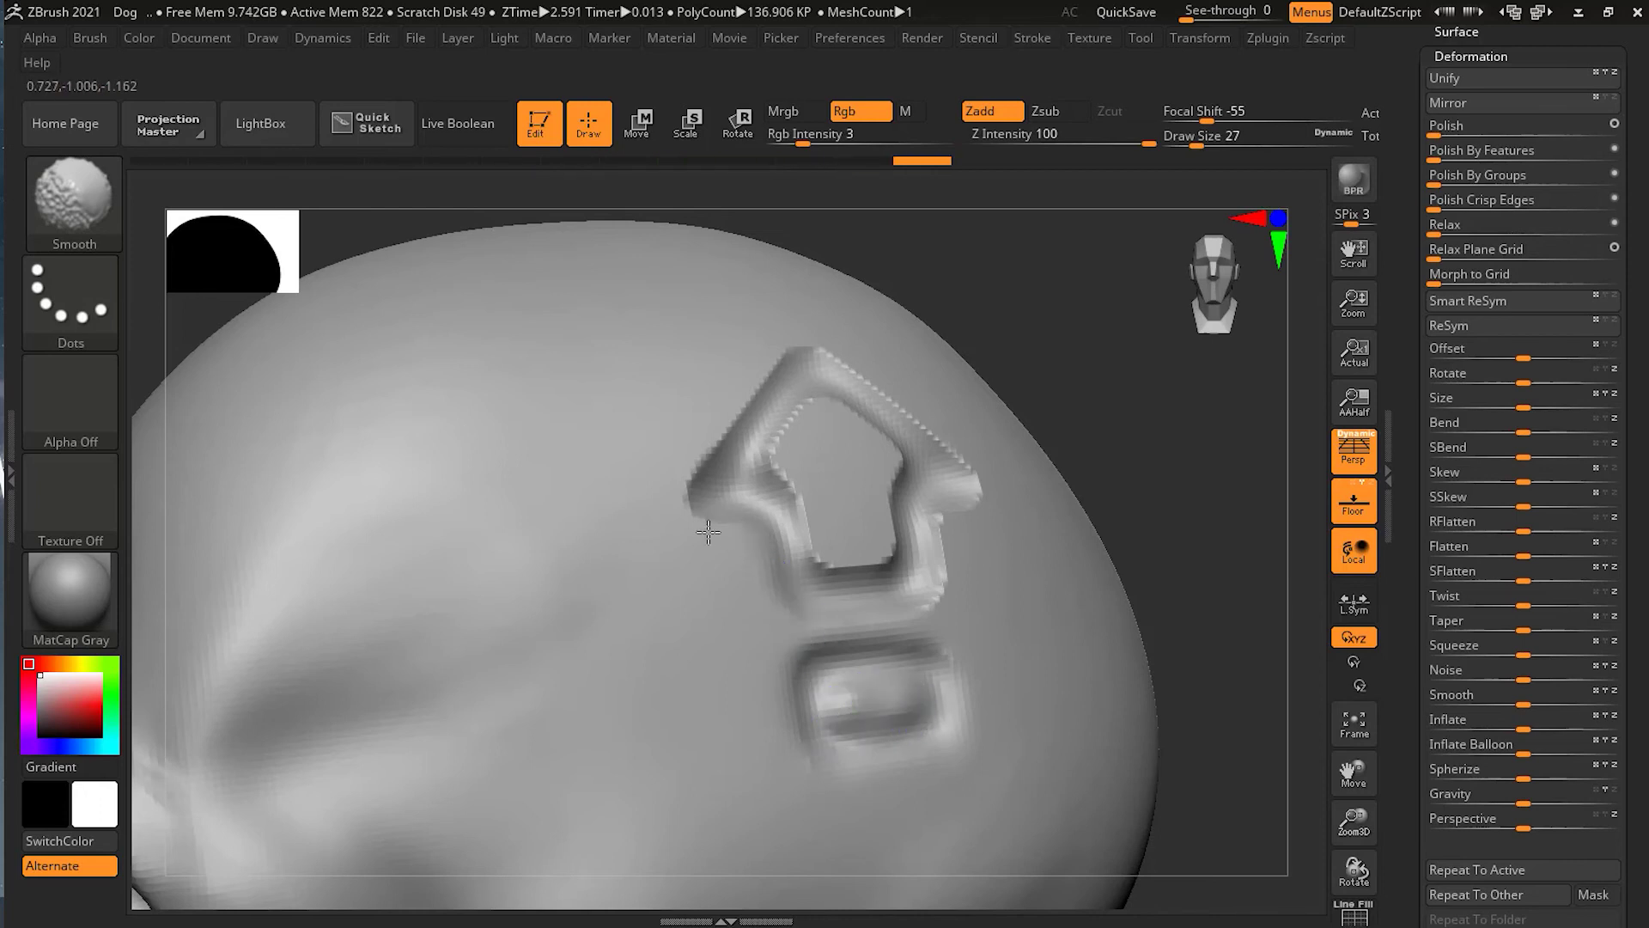
pyautogui.moveTo(708, 532)
pyautogui.keyDown('shift'); pyautogui.mouseDown()
pyautogui.moveTo(706, 445)
pyautogui.moveTo(769, 359)
pyautogui.moveTo(823, 350)
pyautogui.moveTo(970, 466)
pyautogui.moveTo(940, 503)
pyautogui.moveTo(950, 569)
pyautogui.moveTo(919, 614)
pyautogui.mouseUp(); pyautogui.keyUp('shift')
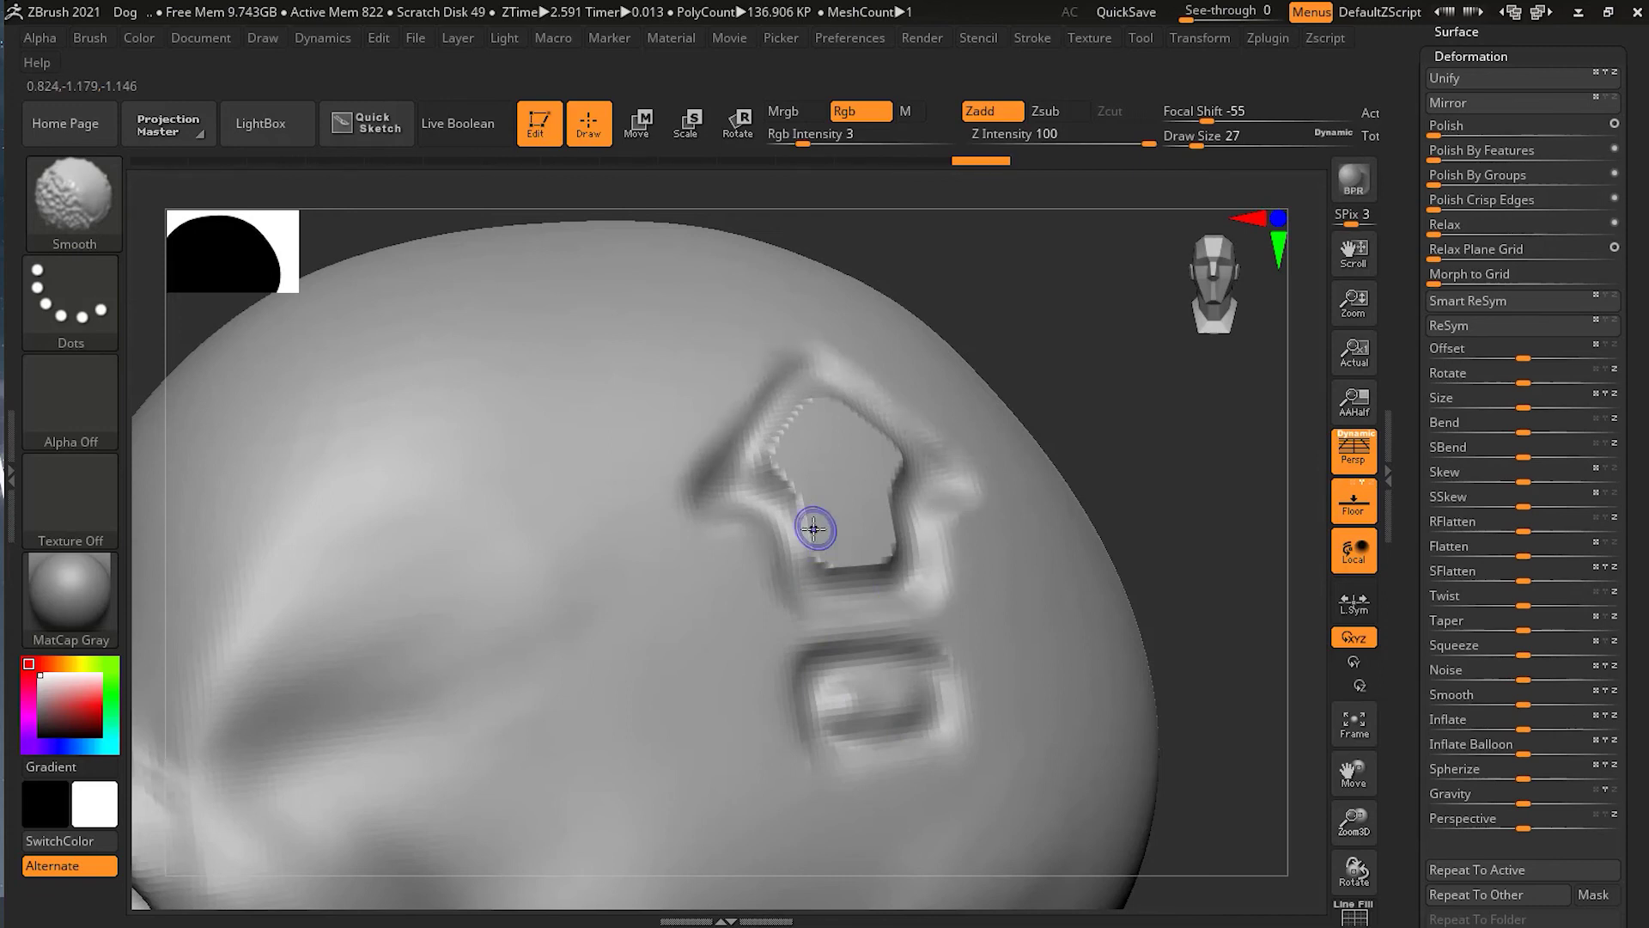
pyautogui.moveTo(813, 528)
pyautogui.keyDown('shift'); pyautogui.mouseDown()
pyautogui.moveTo(852, 569)
pyautogui.moveTo(880, 560)
pyautogui.moveTo(910, 468)
pyautogui.moveTo(814, 398)
pyautogui.moveTo(773, 443)
pyautogui.moveTo(807, 522)
pyautogui.mouseUp(); pyautogui.keyUp('shift')
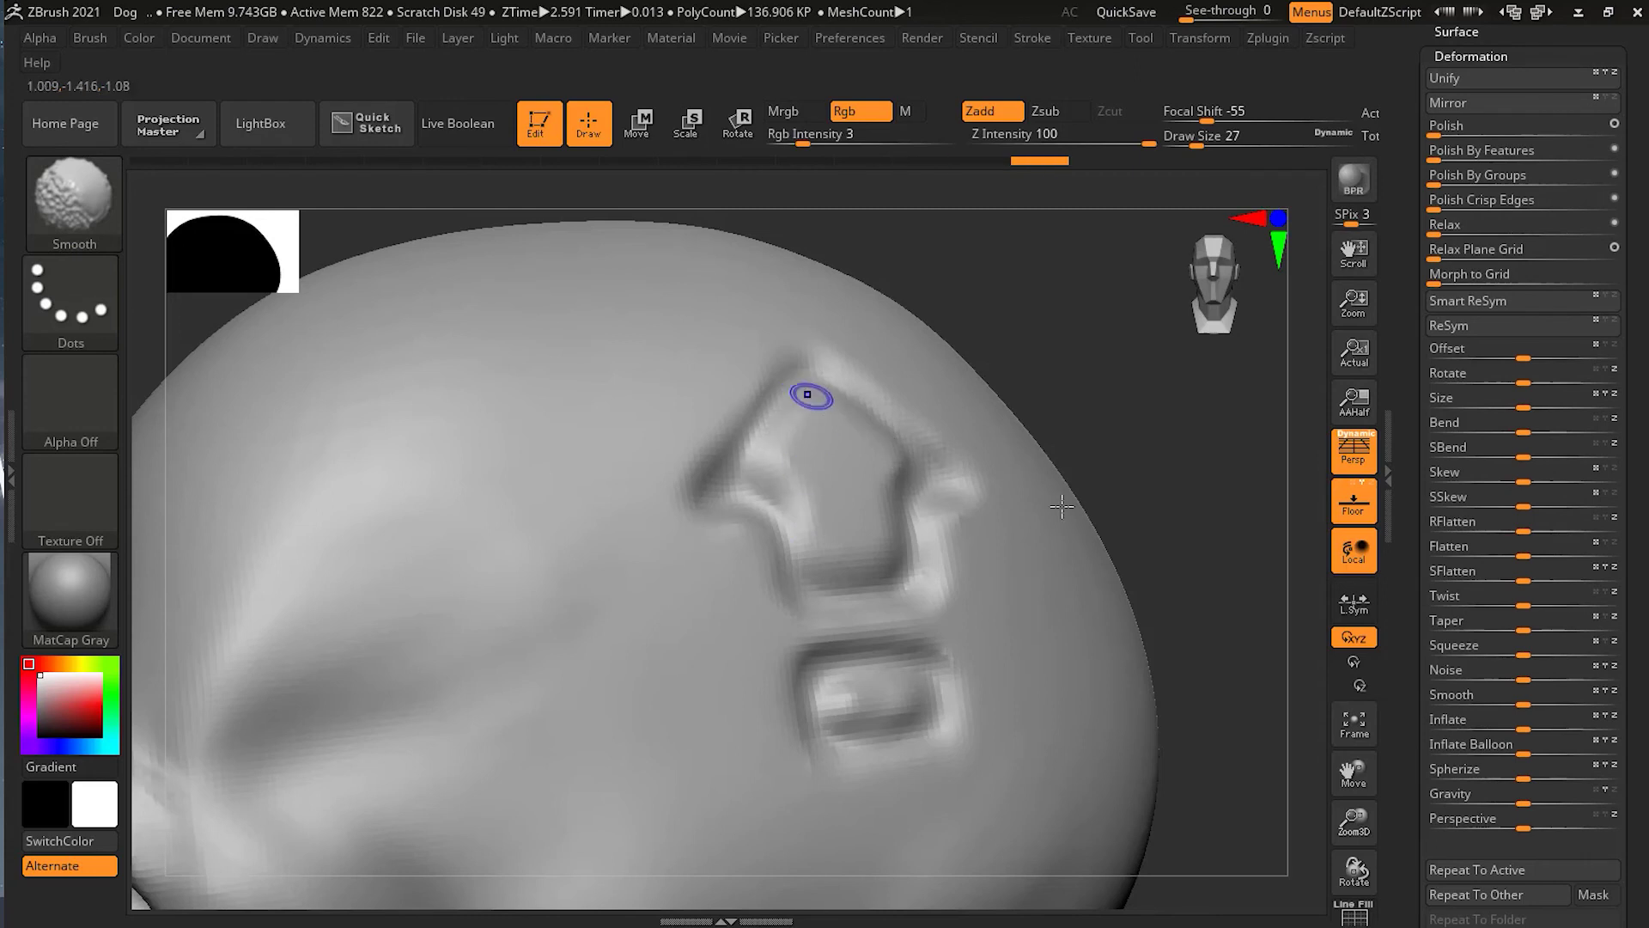
# Subdivide the skull mesh by two levels.
pyautogui.moveTo(1225, 504)
pyautogui.mouseDown()
pyautogui.moveTo(1145, 518)
pyautogui.moveTo(1163, 619)
pyautogui.moveTo(1116, 633)
pyautogui.moveTo(1178, 662)
pyautogui.mouseUp()
pyautogui.moveTo(1038, 541); pyautogui.dragTo(1089, 531)
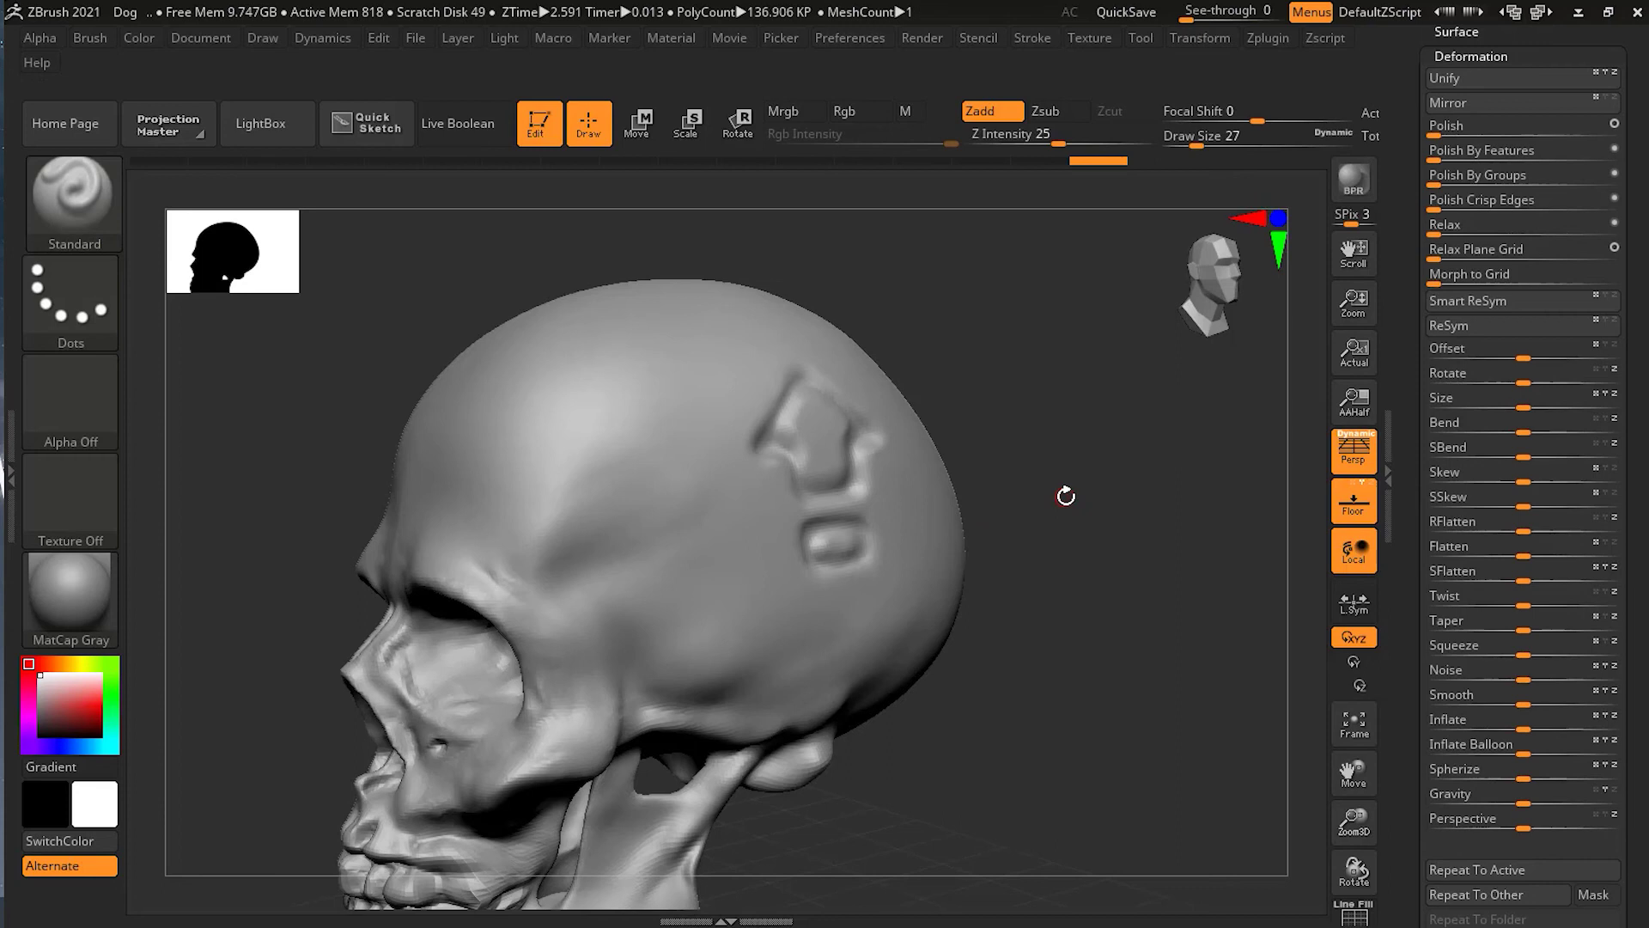
pyautogui.hotkey('ctrl', 'd')
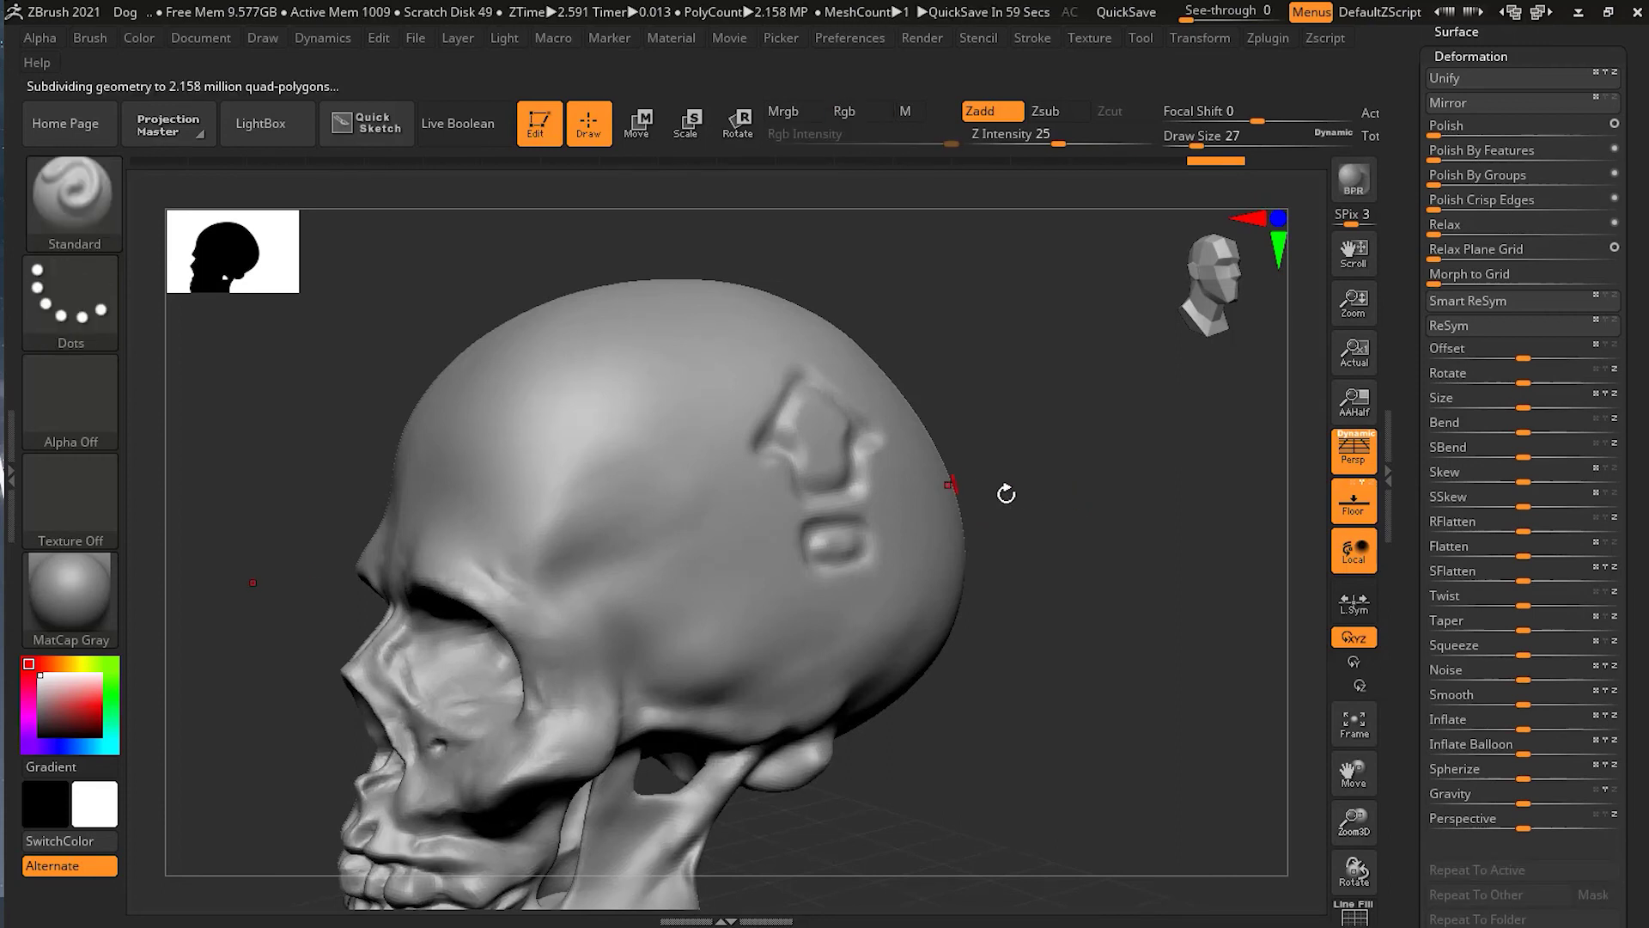
pyautogui.moveTo(1042, 515)
pyautogui.mouseDown()
pyautogui.moveTo(1075, 522)
pyautogui.moveTo(1053, 521)
pyautogui.mouseUp()
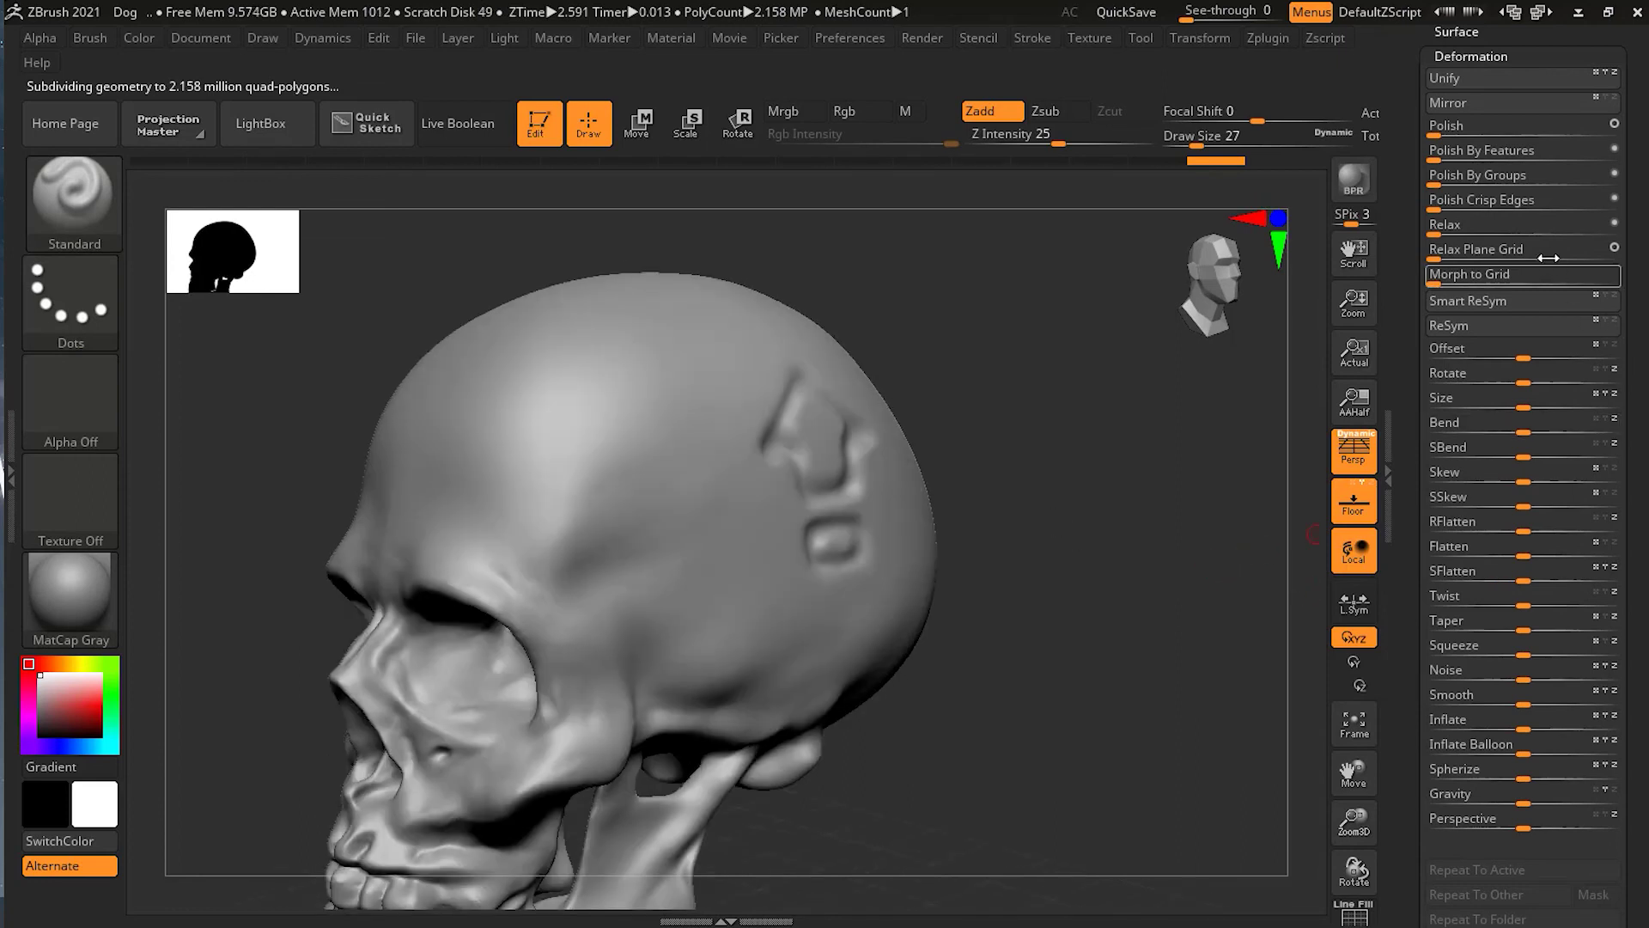
# Collapse the Deformation settings, locate the Intersection Masker plugin again, and examine the recessed shapes on the whole skull.
pyautogui.click(1477, 53)
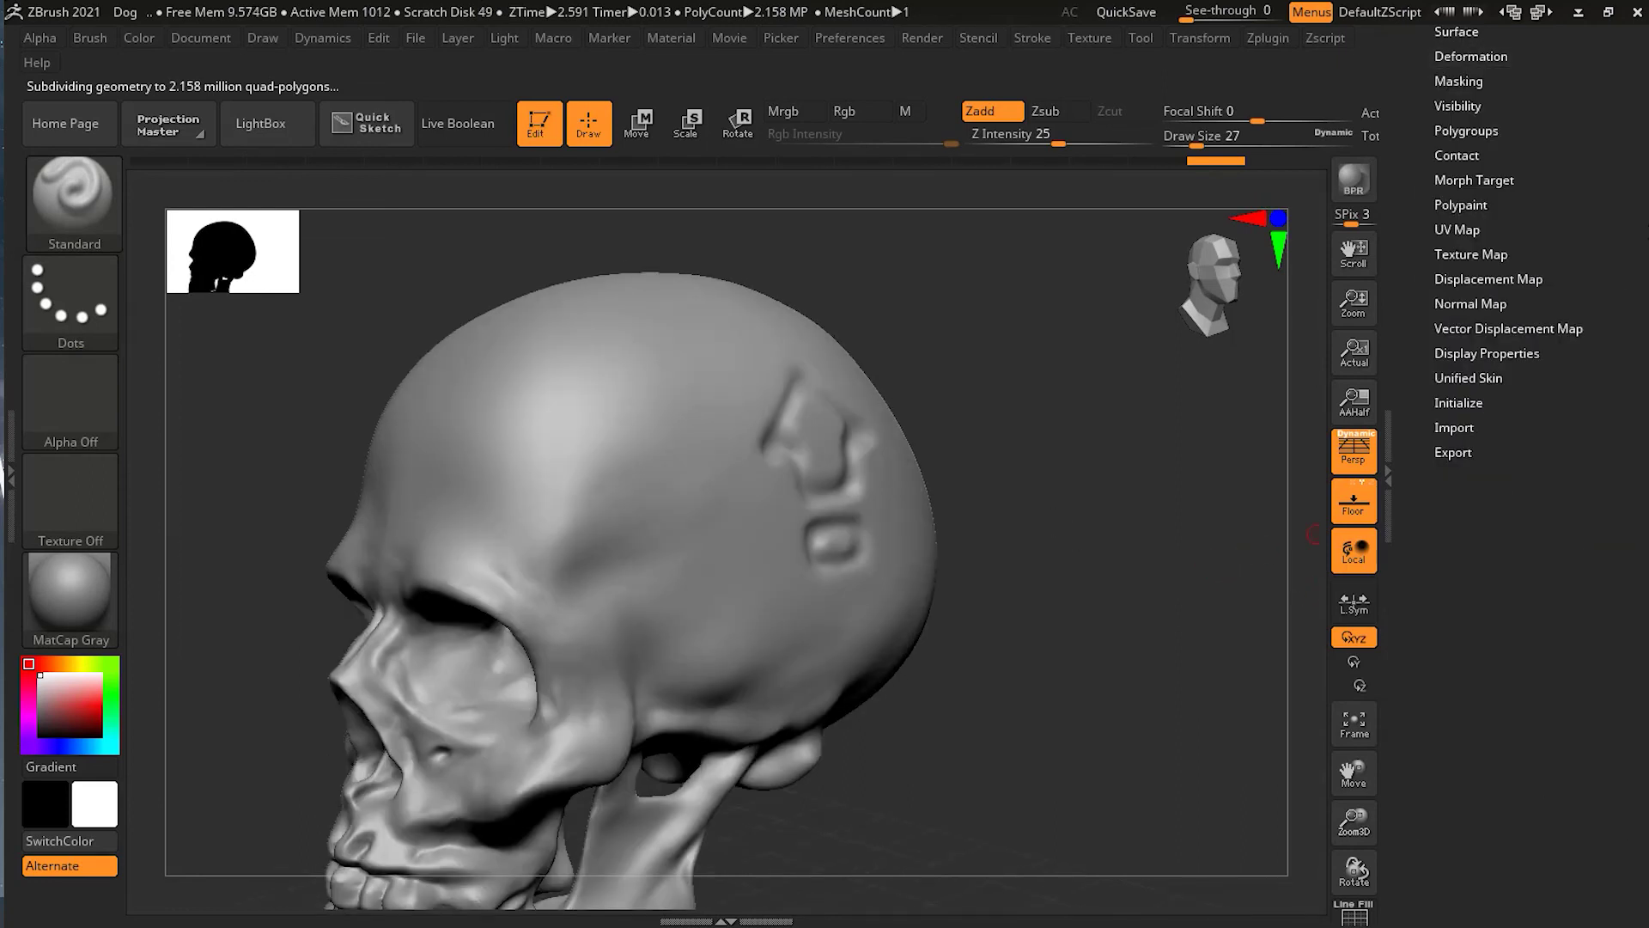
pyautogui.scroll(5, 1622, 424)
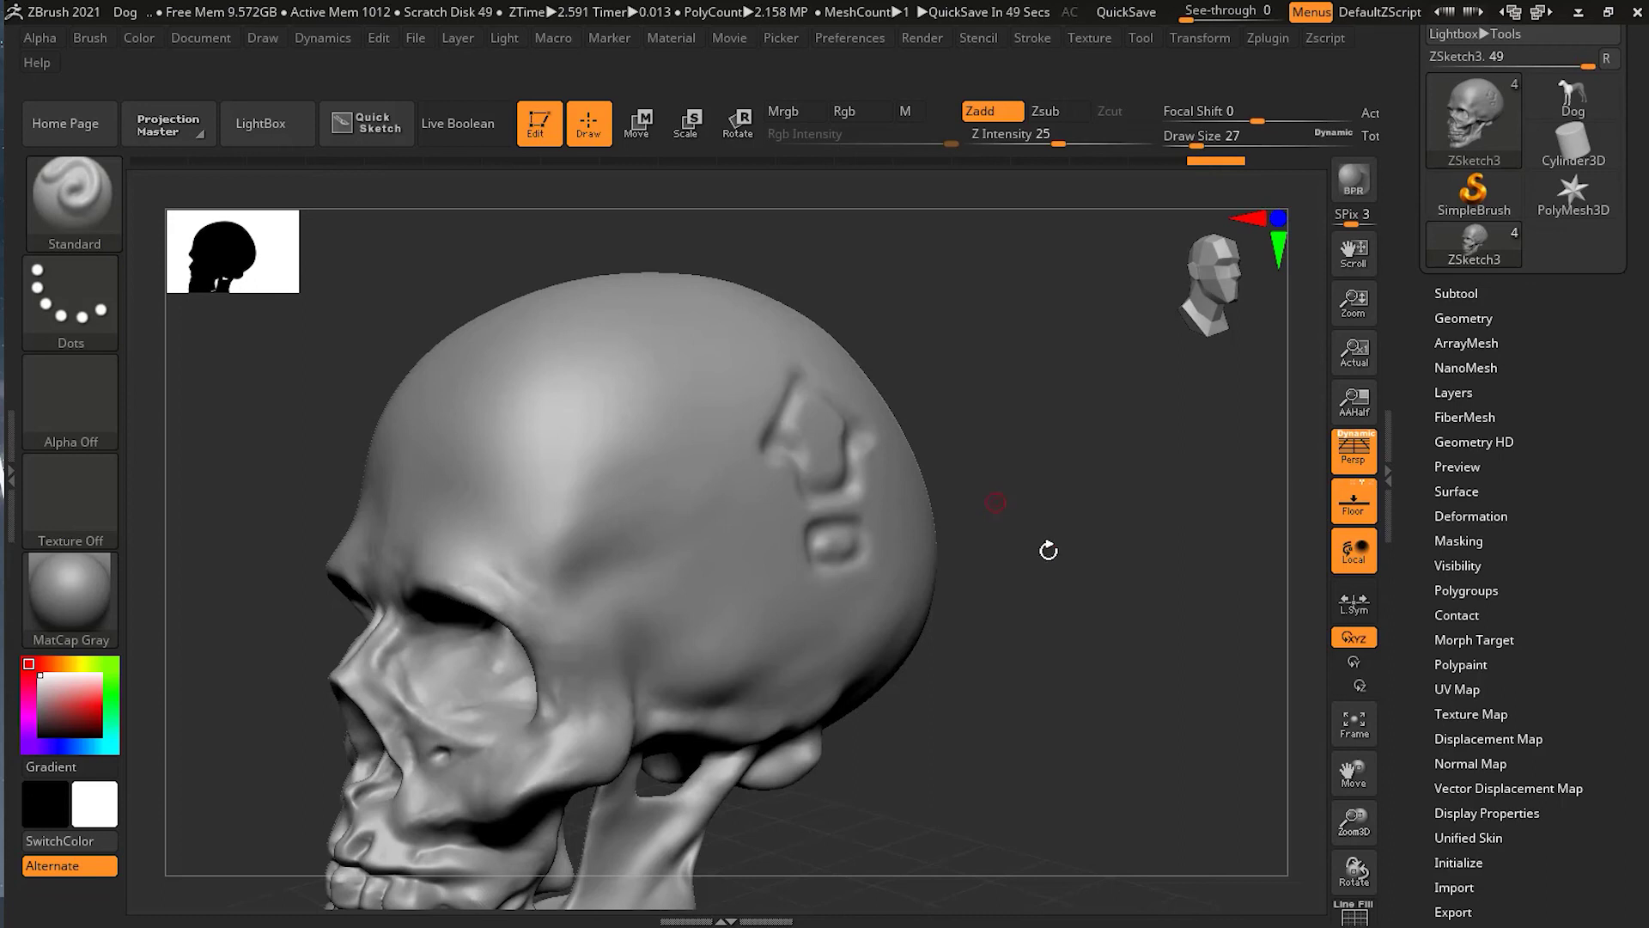
pyautogui.moveTo(1083, 594); pyautogui.dragTo(1053, 643)
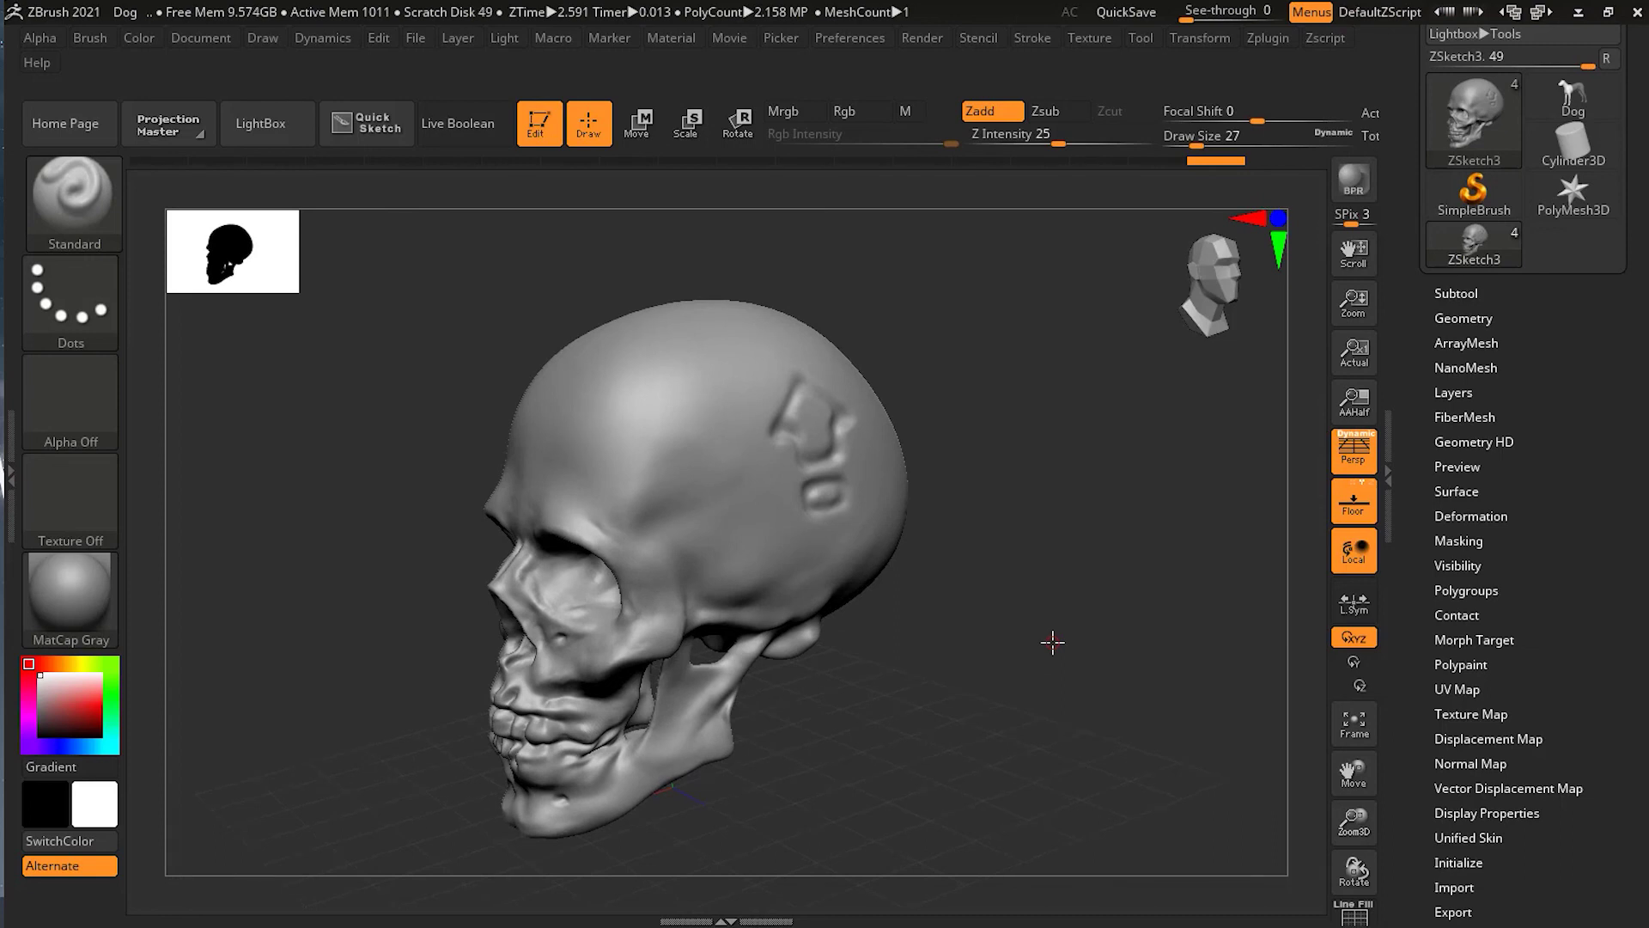
pyautogui.click(1268, 38)
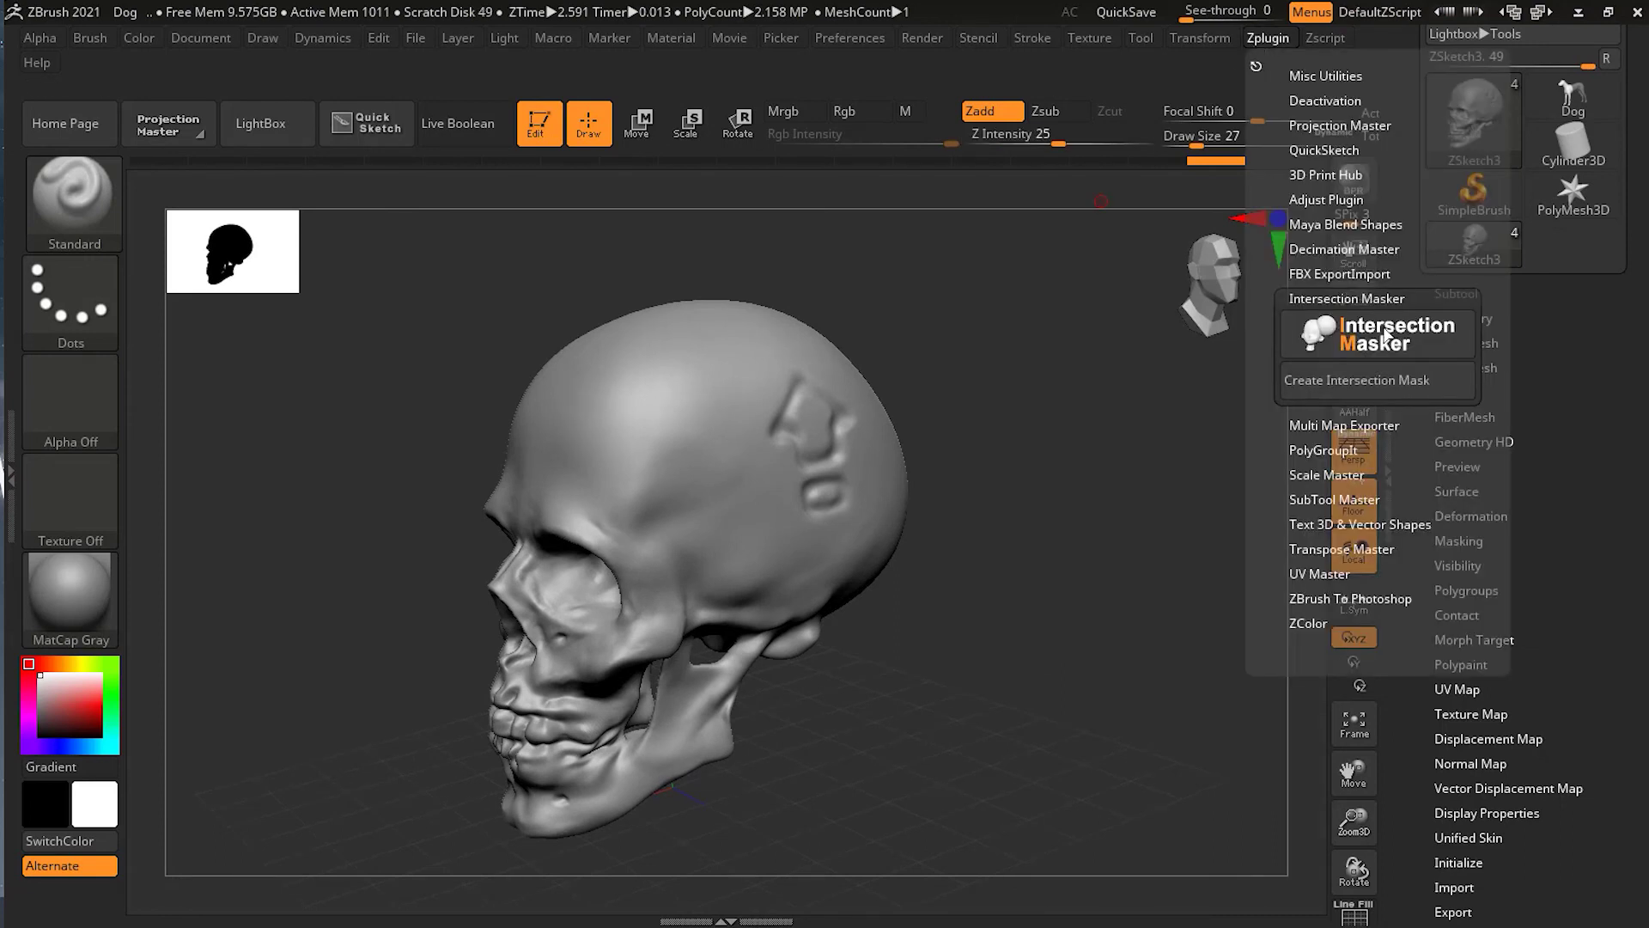
pyautogui.click(1268, 37)
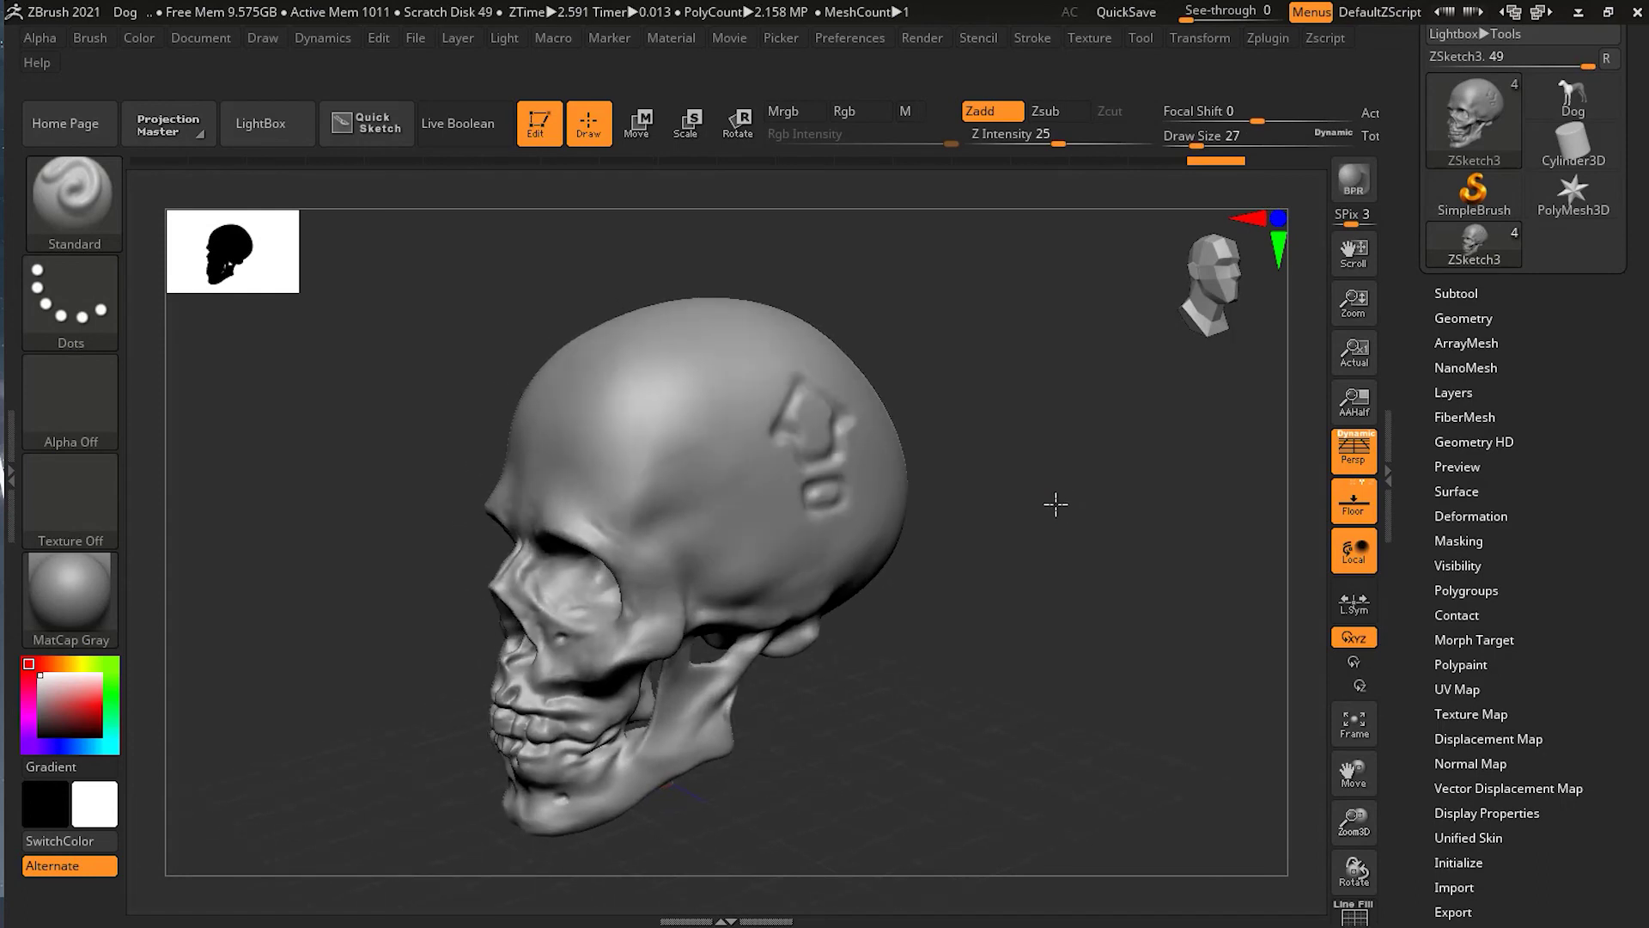
pyautogui.moveTo(1051, 548)
pyautogui.mouseDown()
pyautogui.moveTo(950, 582)
pyautogui.moveTo(1027, 555)
pyautogui.moveTo(1035, 535)
pyautogui.moveTo(1048, 552)
pyautogui.moveTo(1035, 560)
pyautogui.moveTo(1069, 566)
pyautogui.mouseUp()
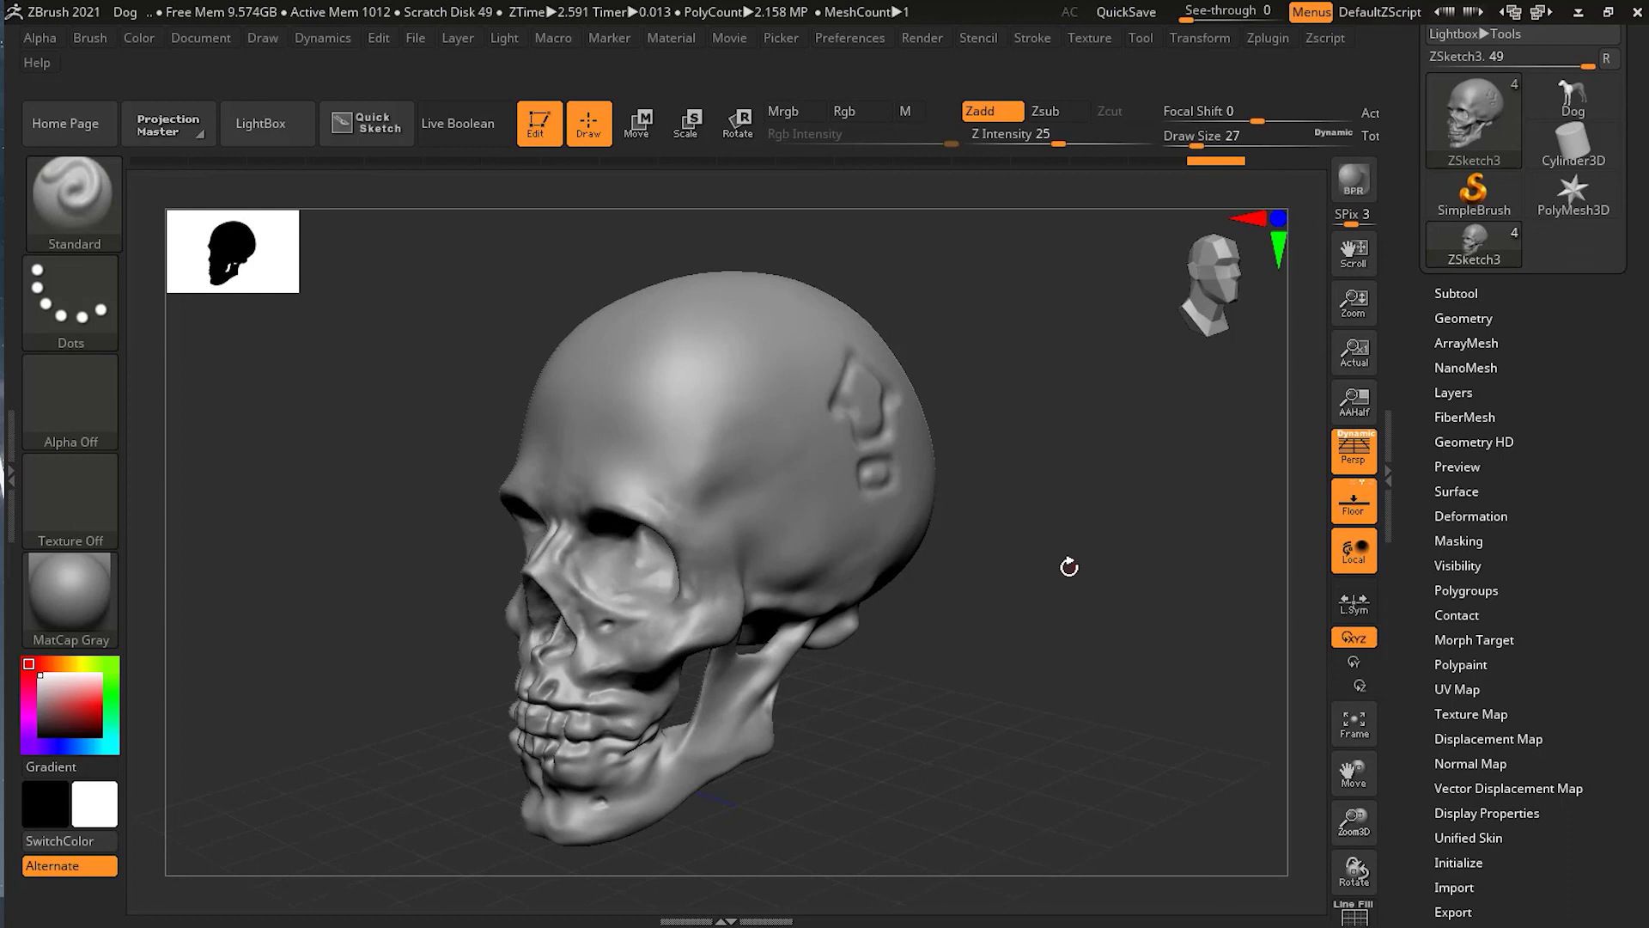